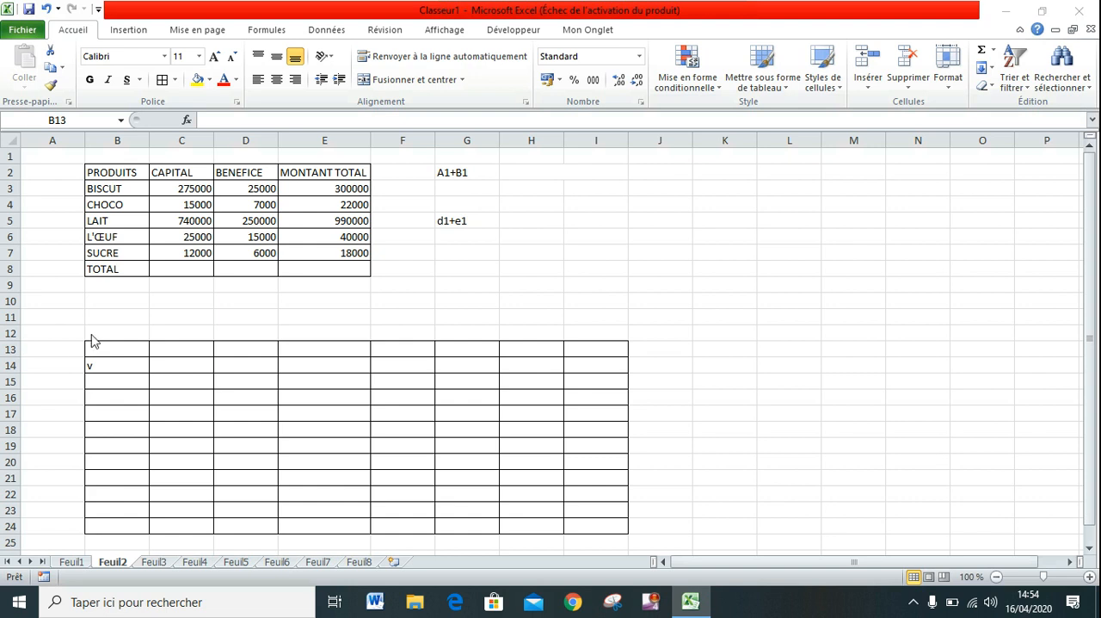
Merge and center cells B13:I13 across the top row of the empty lower table.
left_click(146, 349)
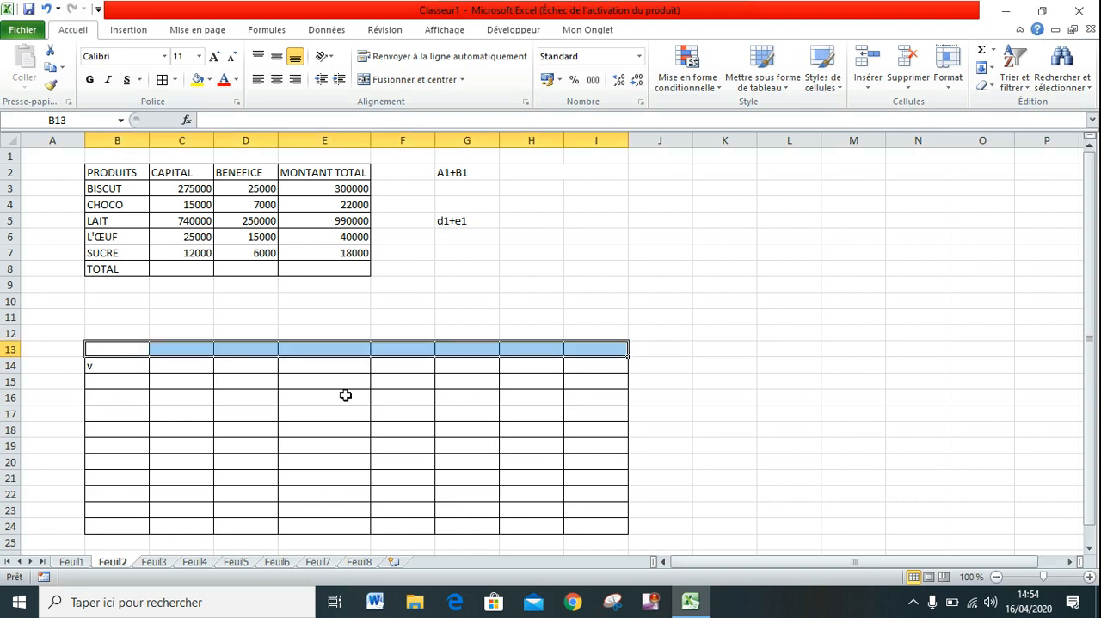
left_click(138, 349)
left_click_drag(138, 350, 587, 348)
left_click(368, 83)
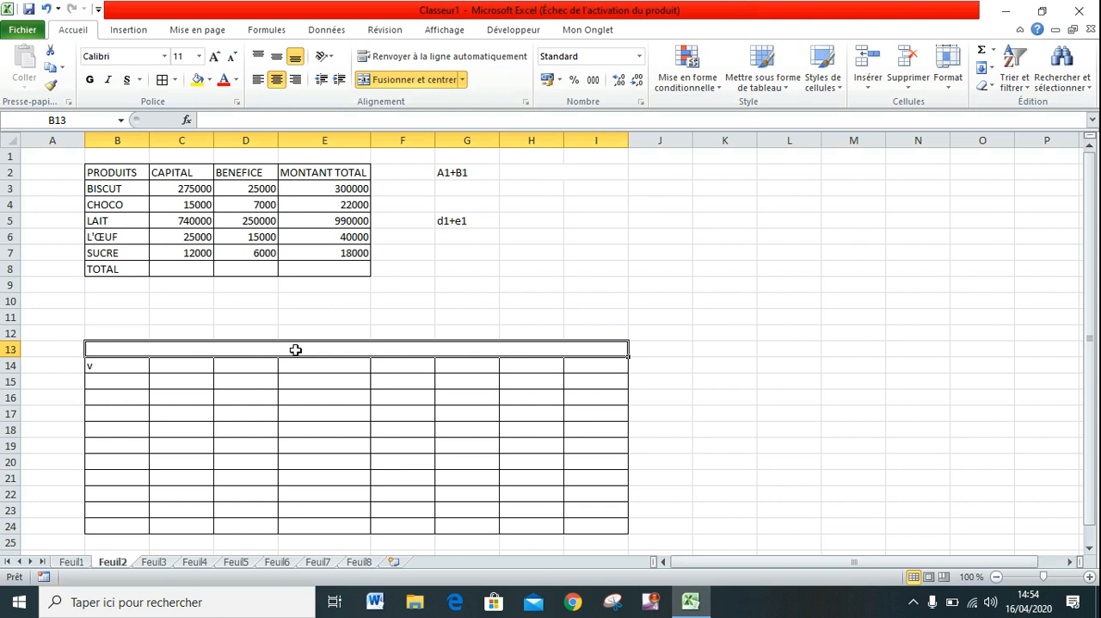
Enter the title "situation financere semestrielle" in the merged cell of row 13.
type("Ven")
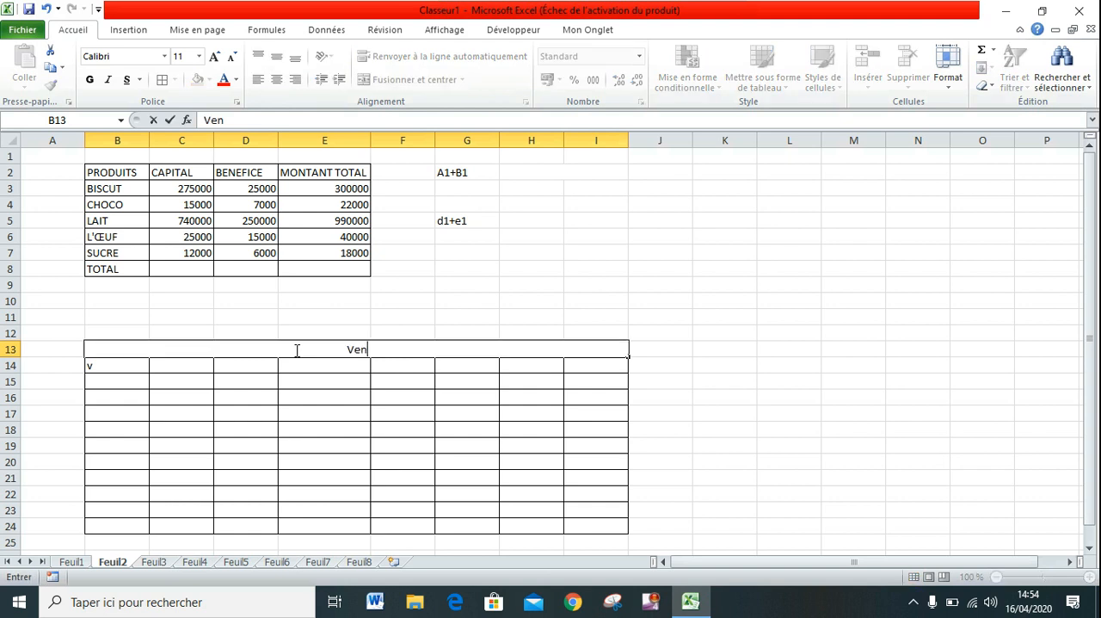
type("te seme")
key("BackSpace")
key("BackSpace")
key("BackSpace")
key("BackSpace")
key("BackSpace")
key("BackSpace")
key("BackSpace")
key("BackSpace")
key("BackSpace")
key("BackSpace")
type("situation")
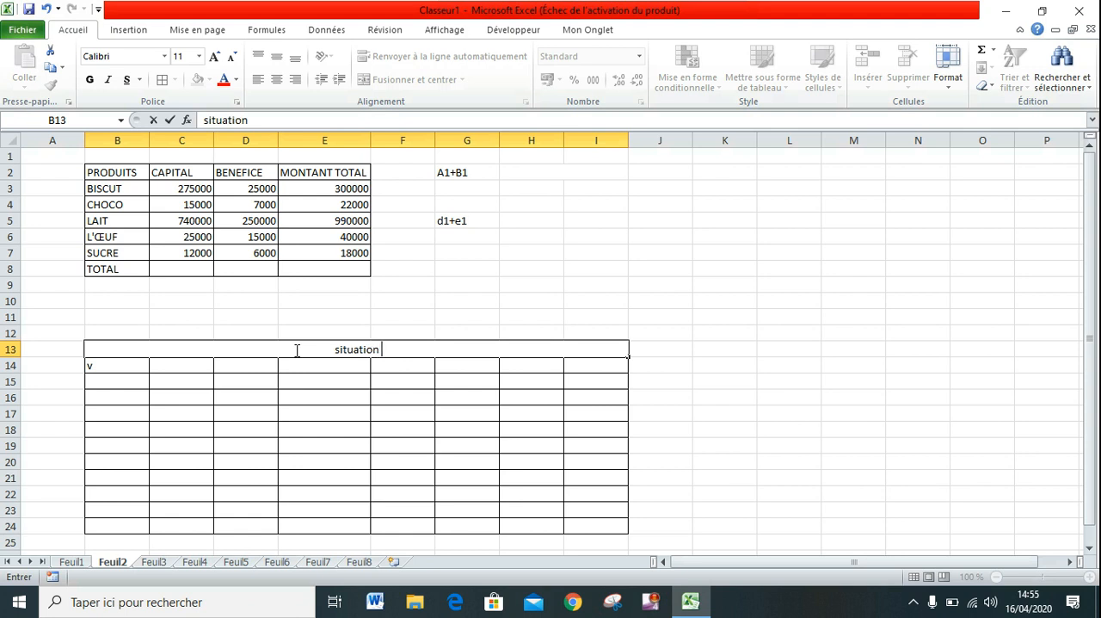
type(" financ")
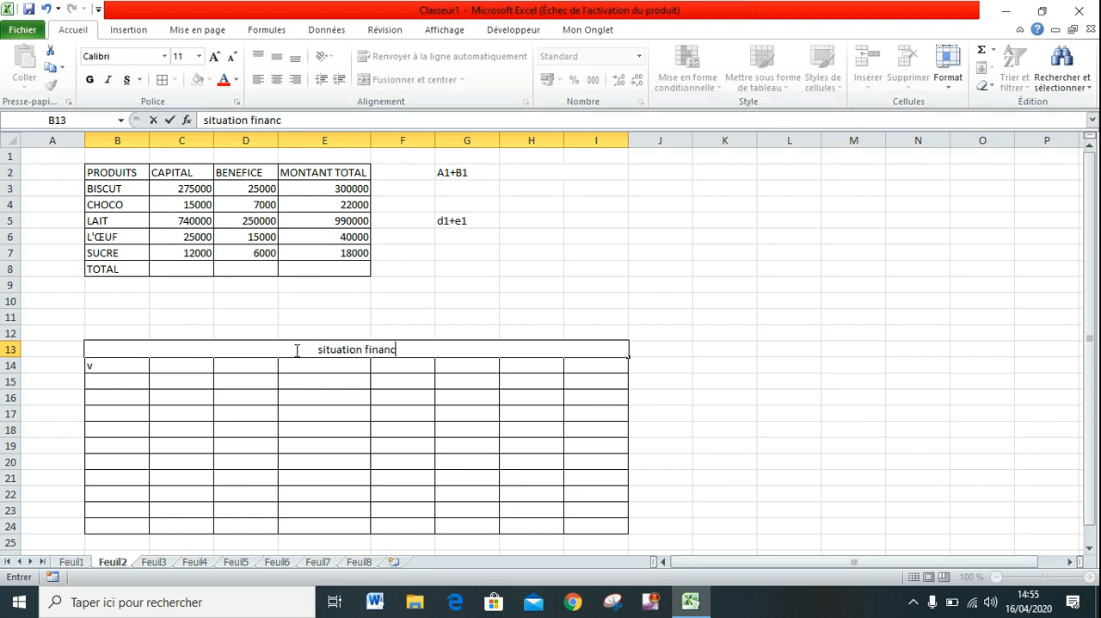
type("ere semestrielle")
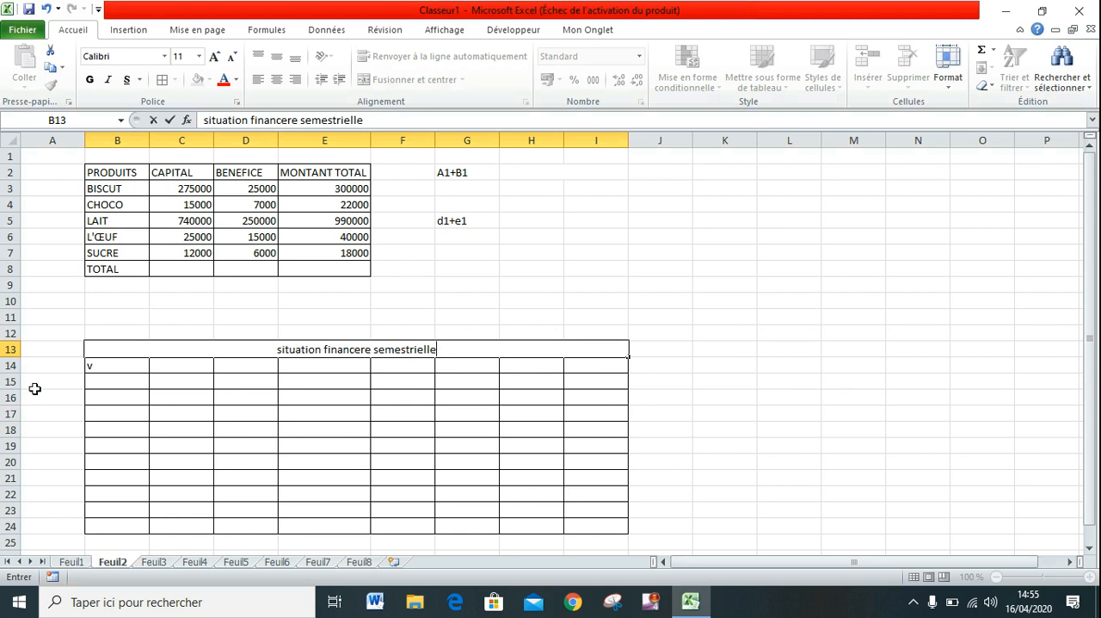
Clear the stray "v" from B14 and enter the month headers janvier, Fevrier and mars in C14:E14.
left_click(109, 366)
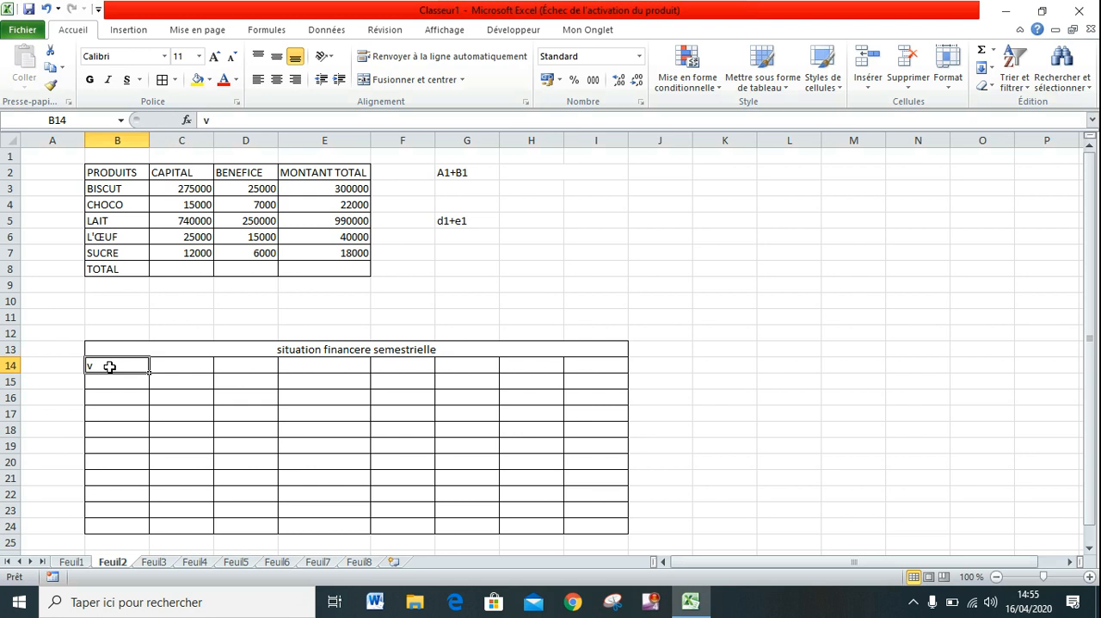
key("BackSpace")
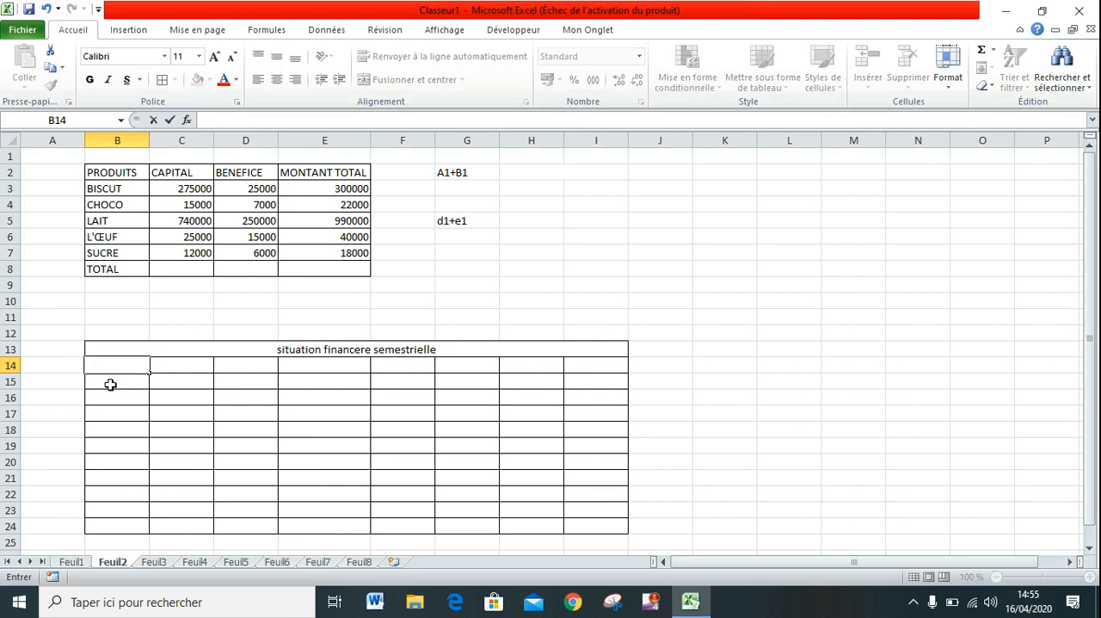
left_click(166, 367)
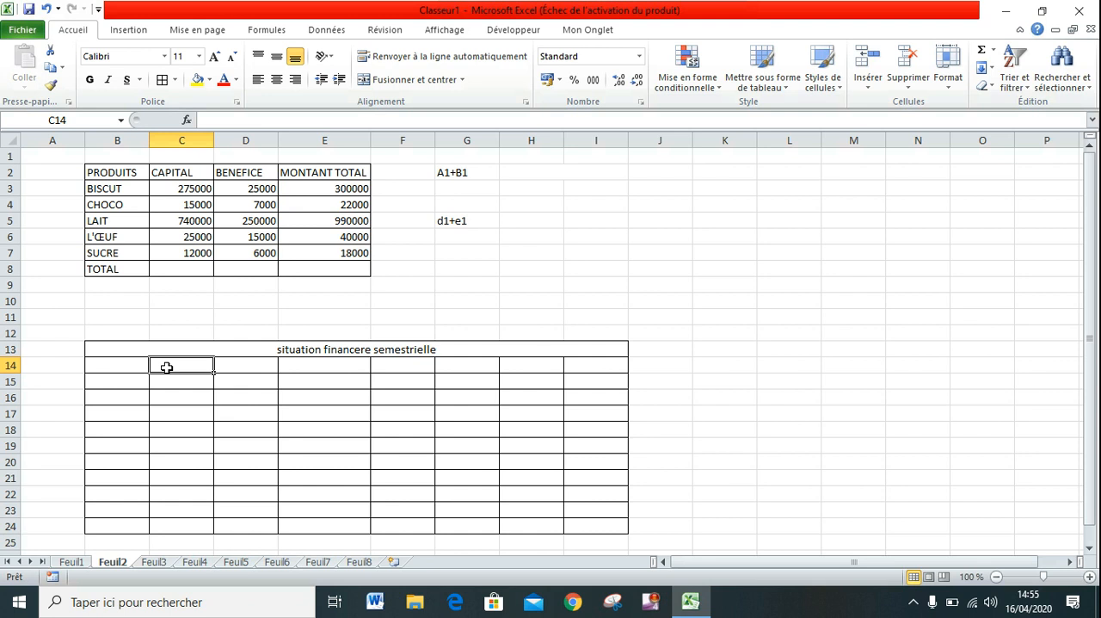
type("janvier")
key("Tab")
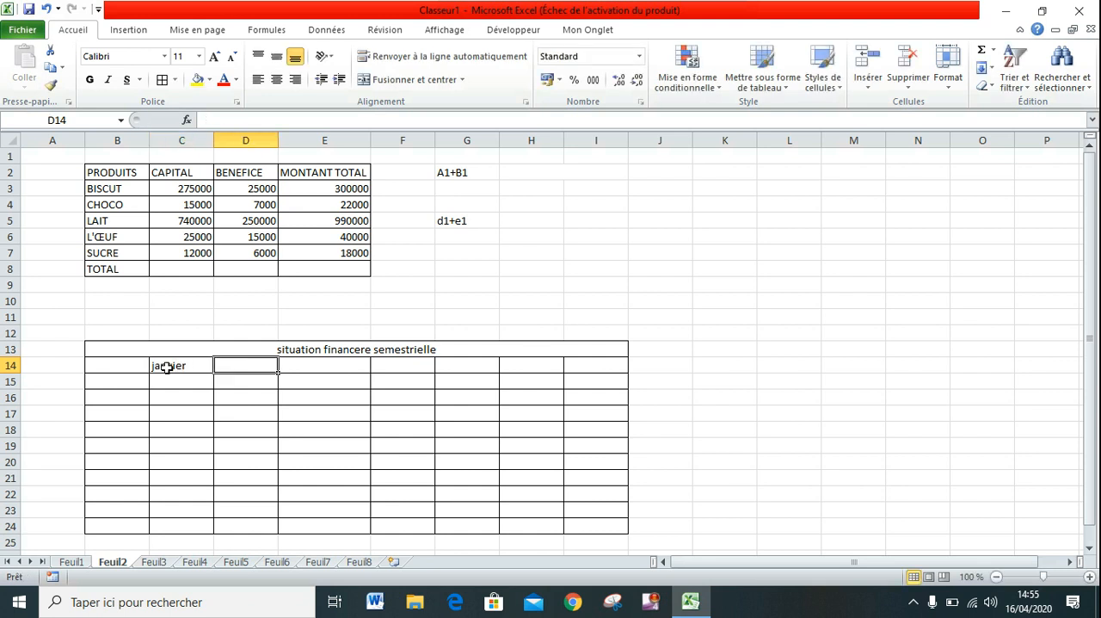
type("Fevrier")
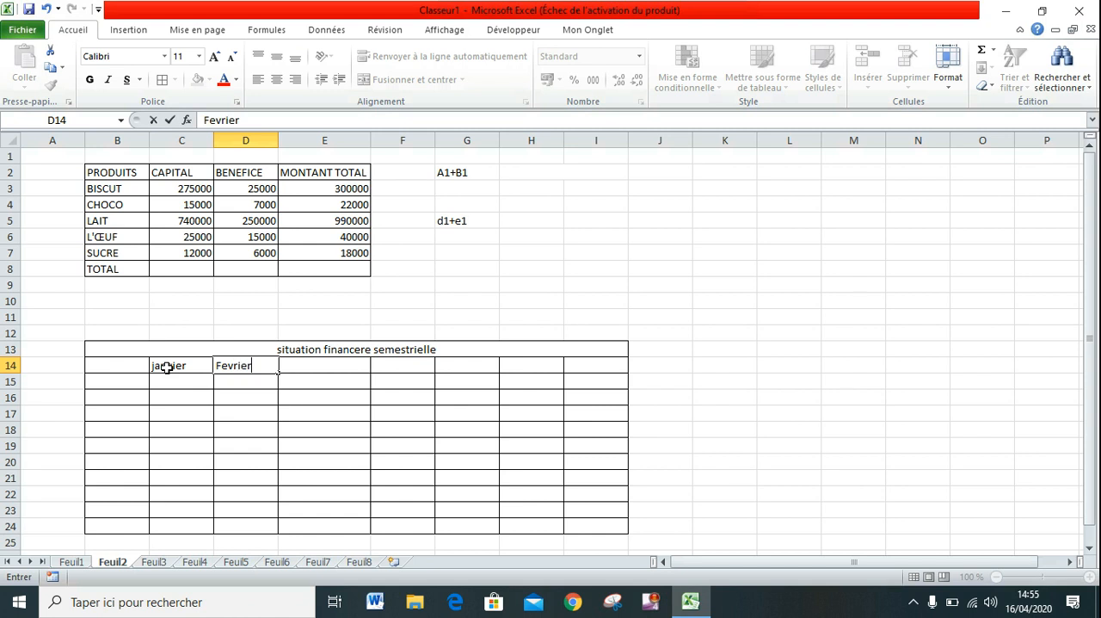
key("Tab")
type("mars")
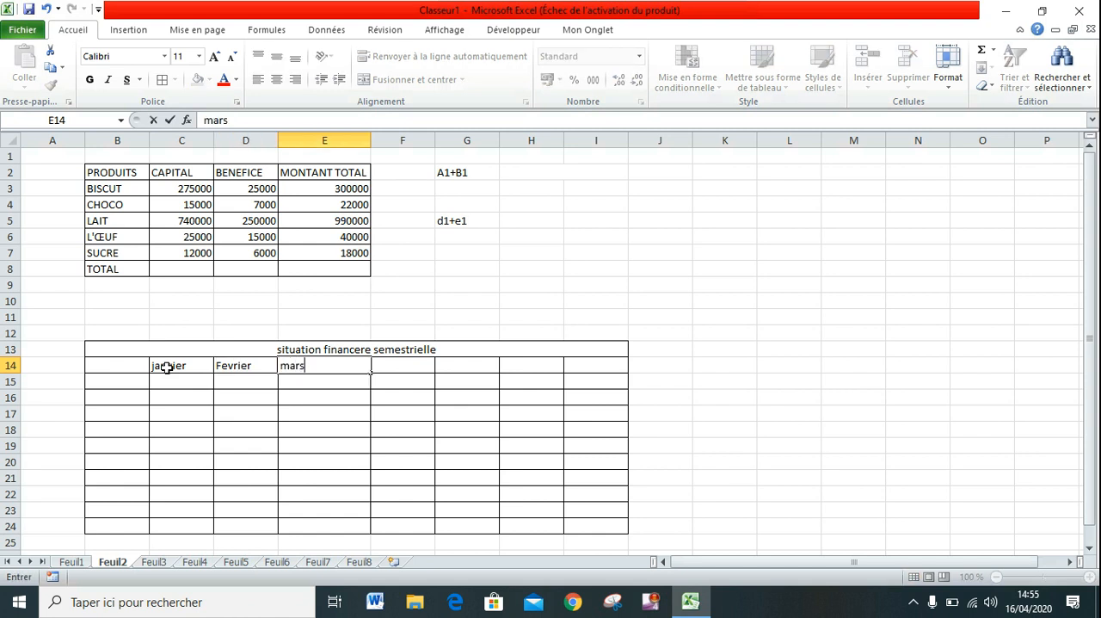
key("Tab")
Complete the header row with avril, mai, juin and Total in F14:I14.
type("avril")
key("Tab")
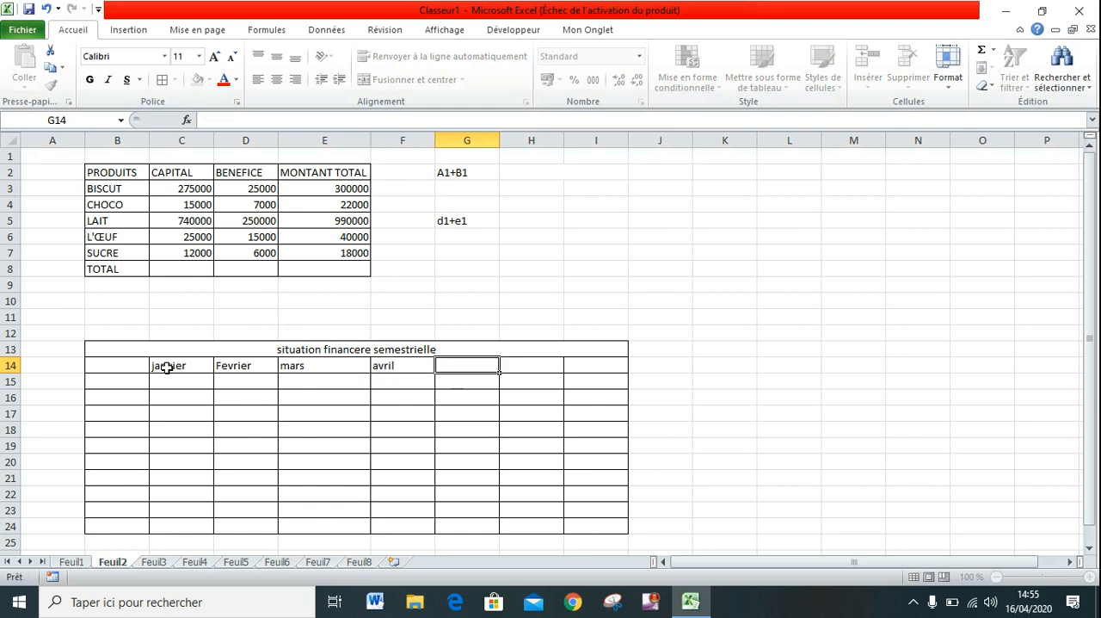
type("mai")
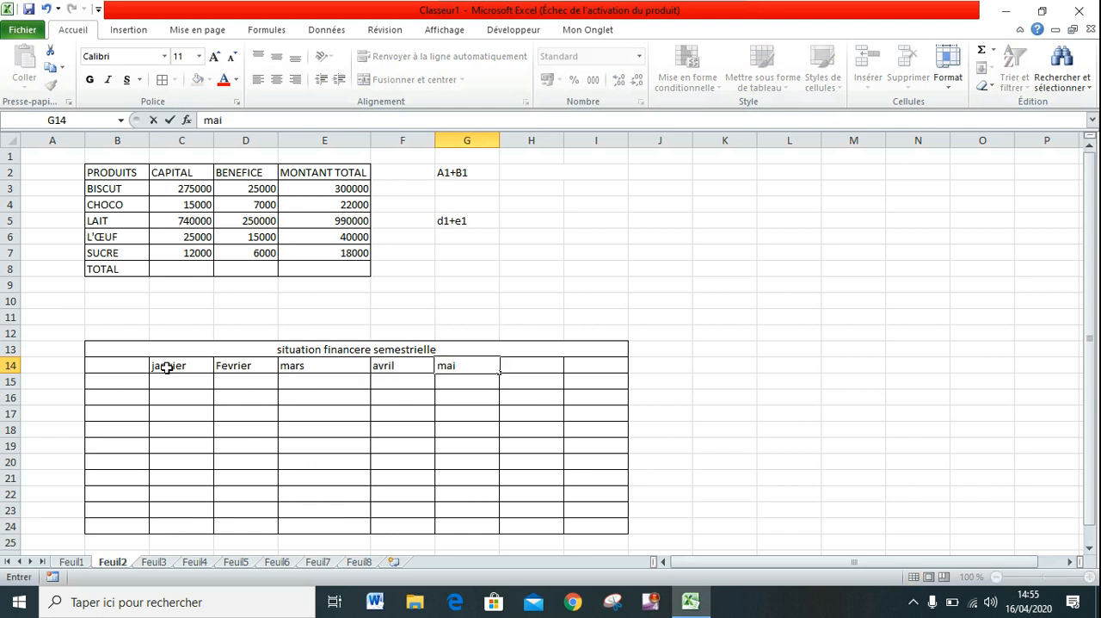
key("Tab")
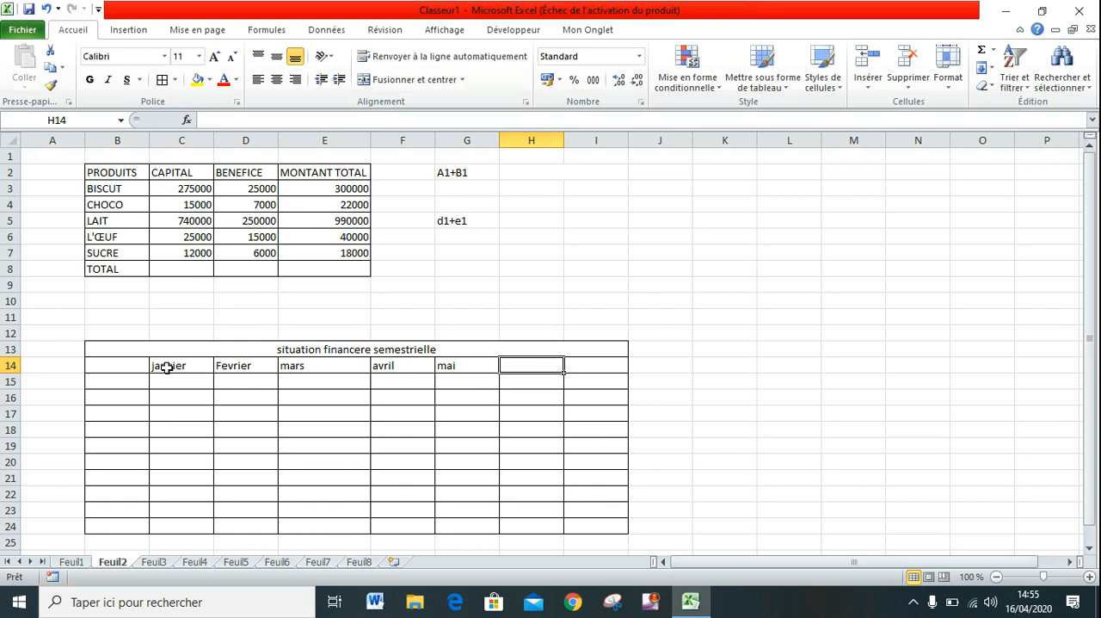
type("juin")
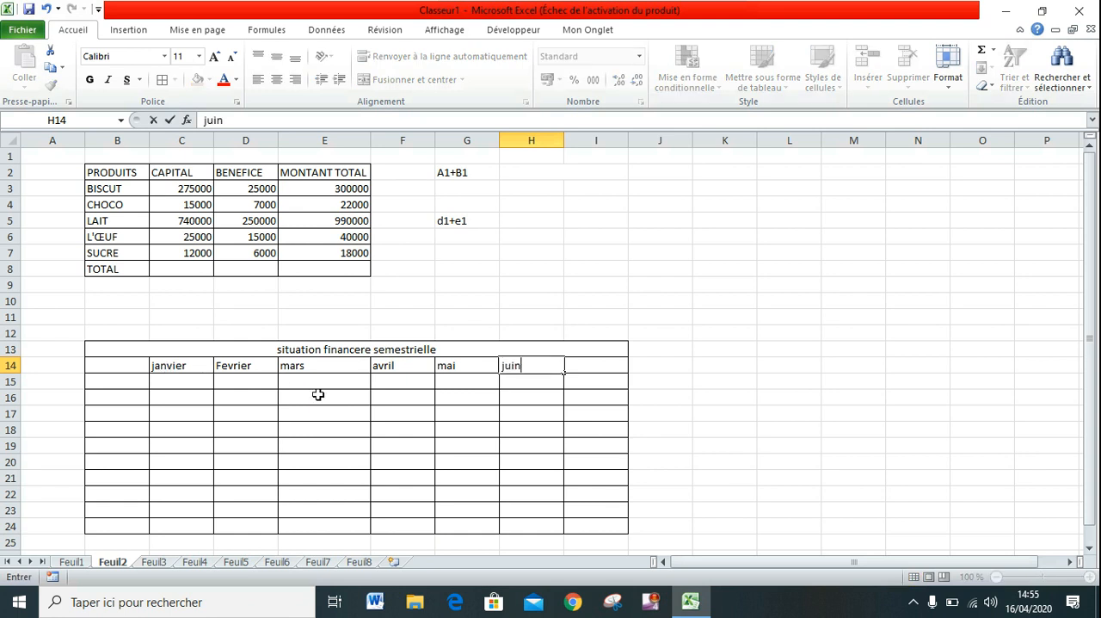
left_click(589, 372)
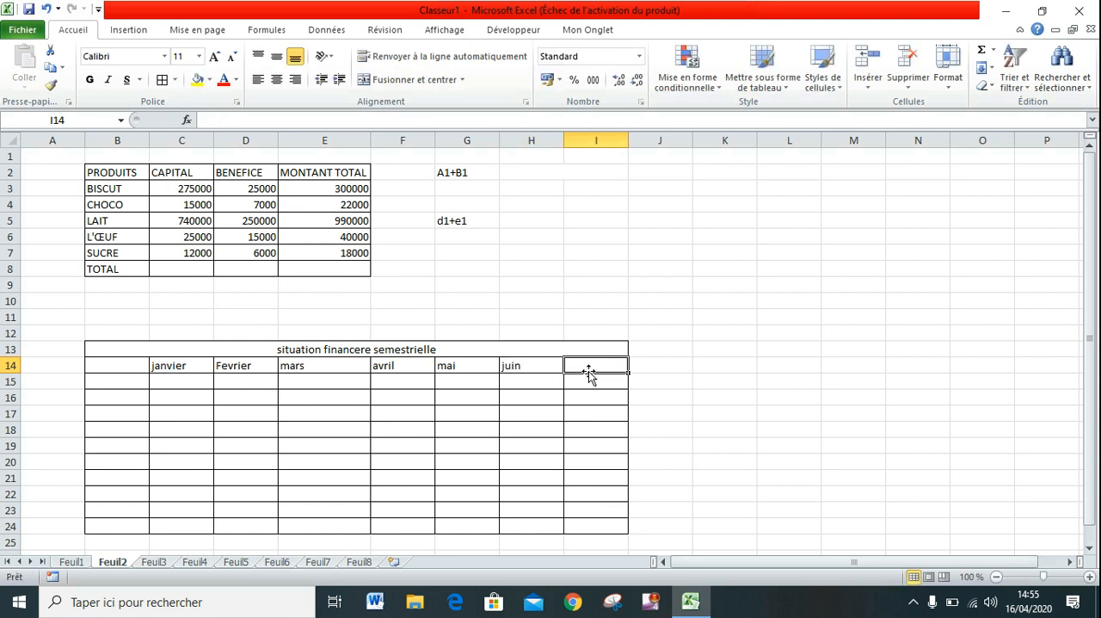
type("Total")
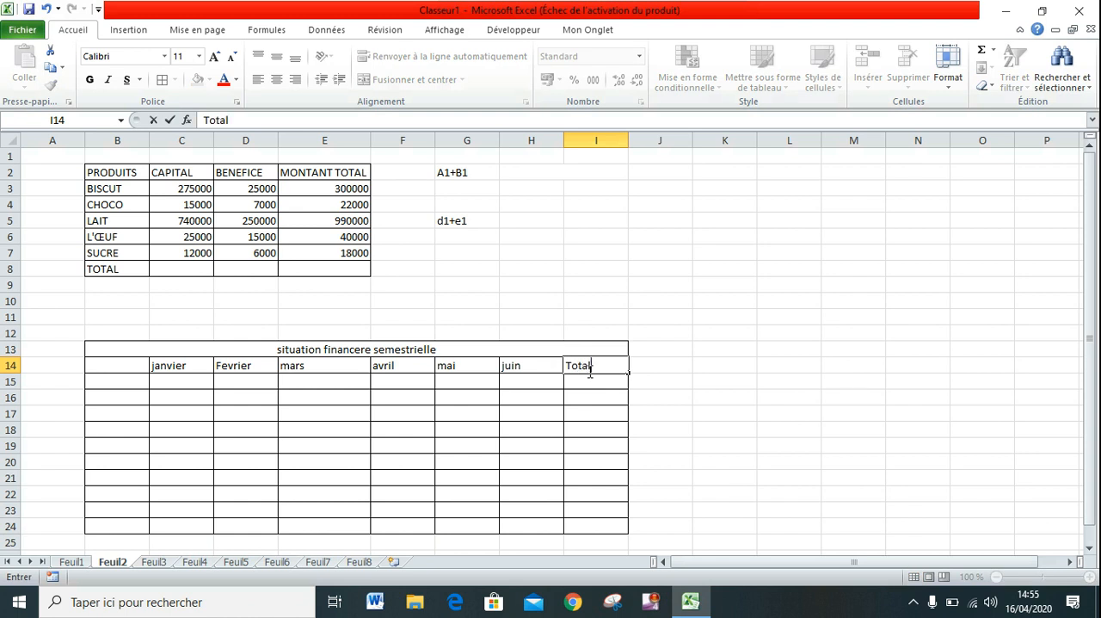
Enter the product labels tissus and pagne in B15 and B16.
left_click(105, 384)
left_click(105, 383)
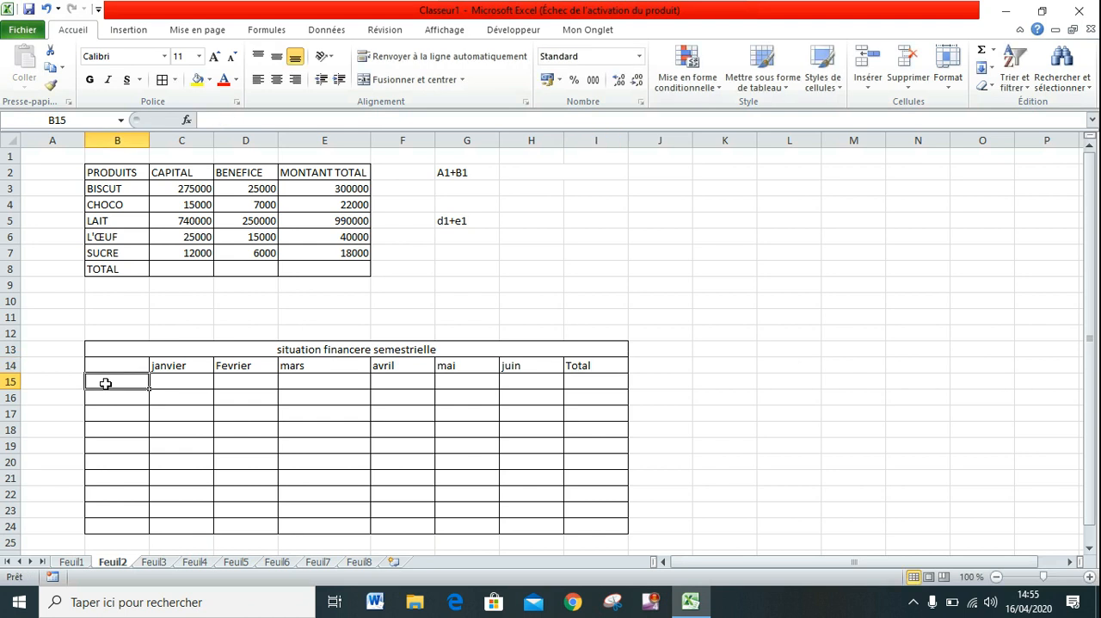
type("tidd")
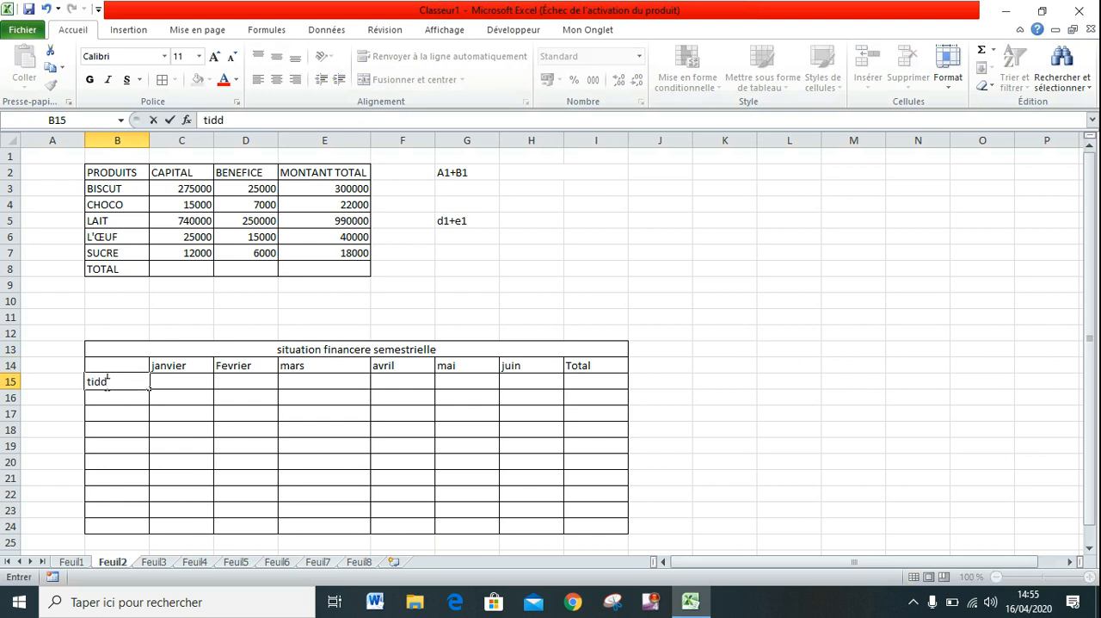
key("BackSpace")
key("BackSpace")
type("ssus")
key("Return")
type("pagne")
key("Return")
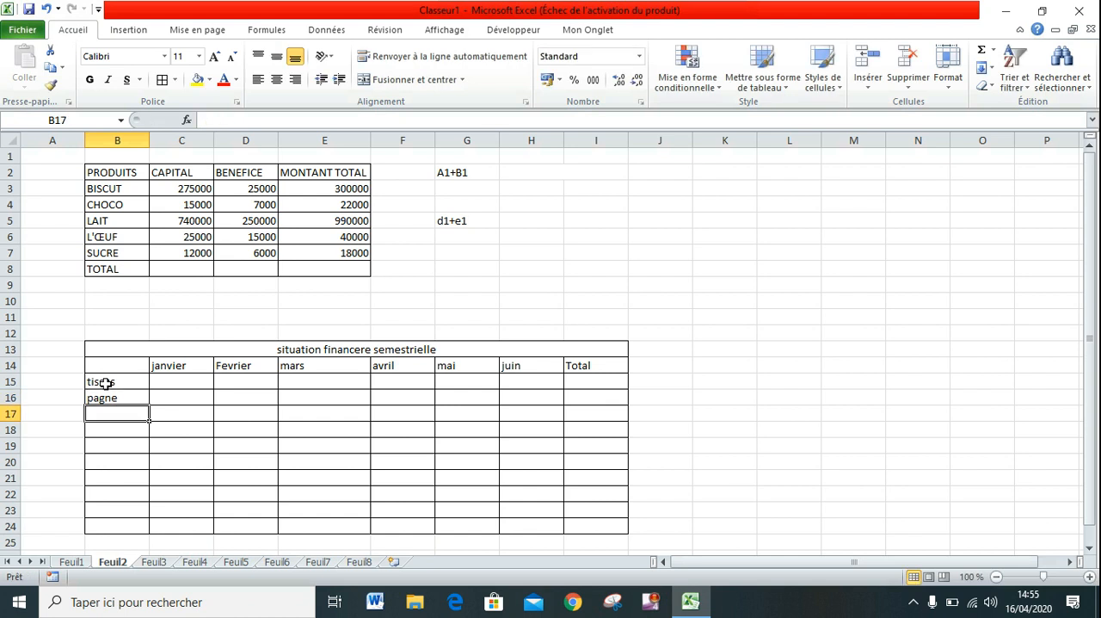
Add the product labels bazin and chaussures in B17 and B18.
type("bazin")
key("Return")
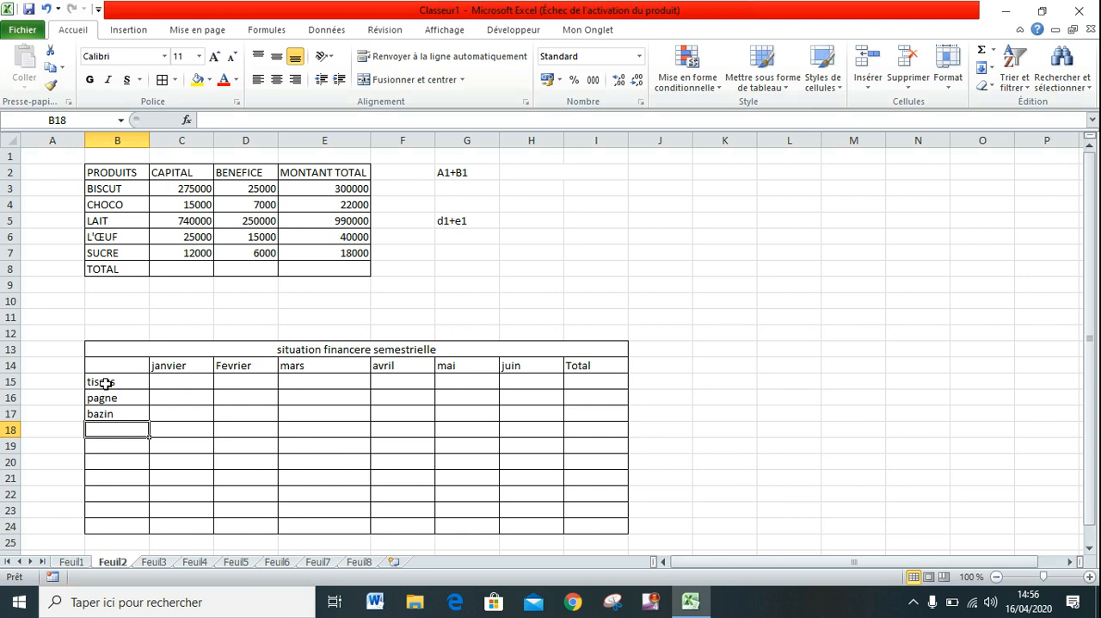
type("chaussures")
key("Return")
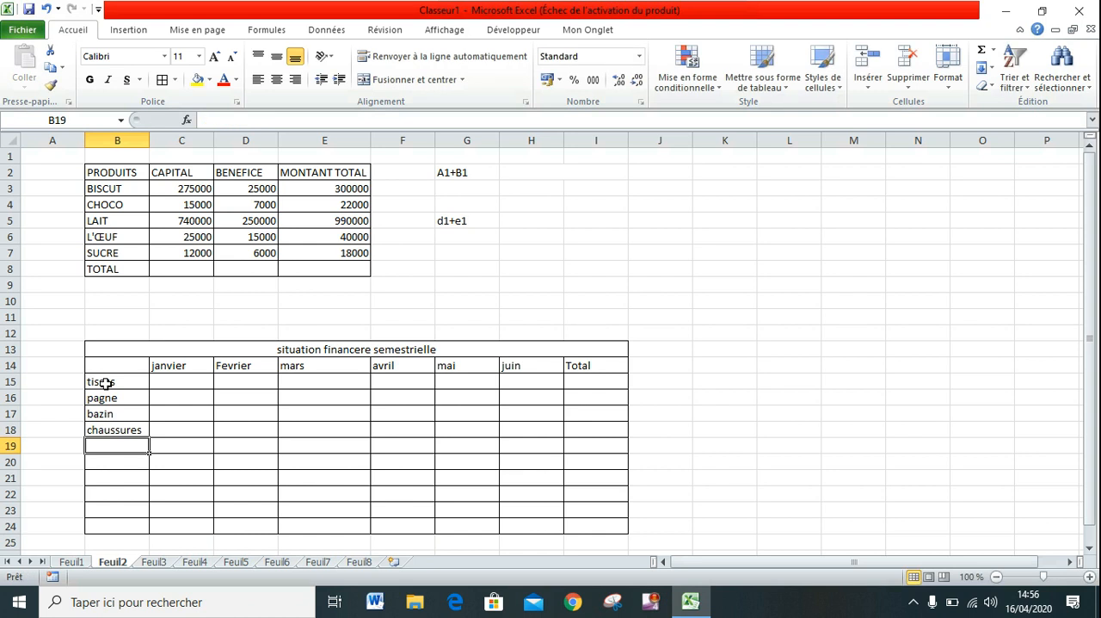
Enter caquettes as the product label in B19, below chaussures.
type("h")
key("BackSpace")
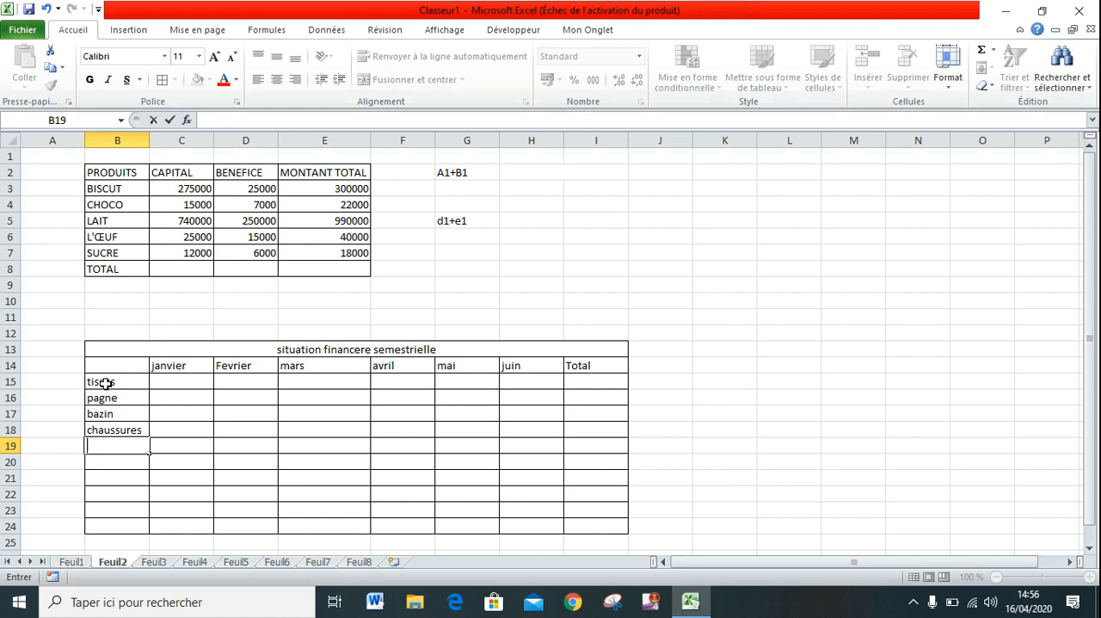
type("cha")
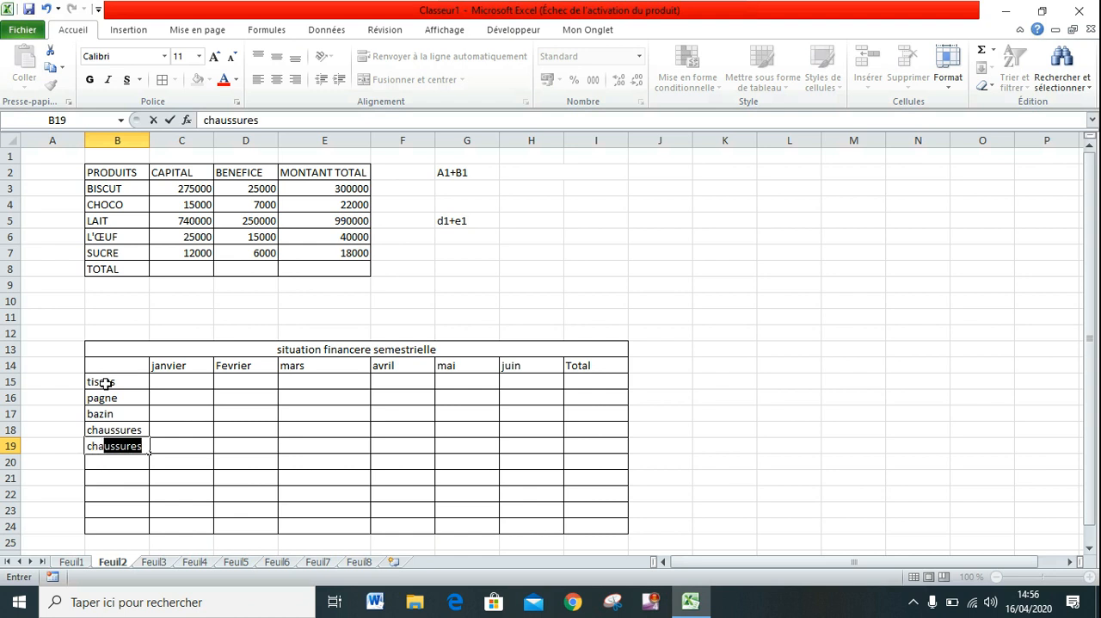
key("BackSpace")
key("BackSpace")
key("BackSpace")
key("BackSpace")
type("caquettes")
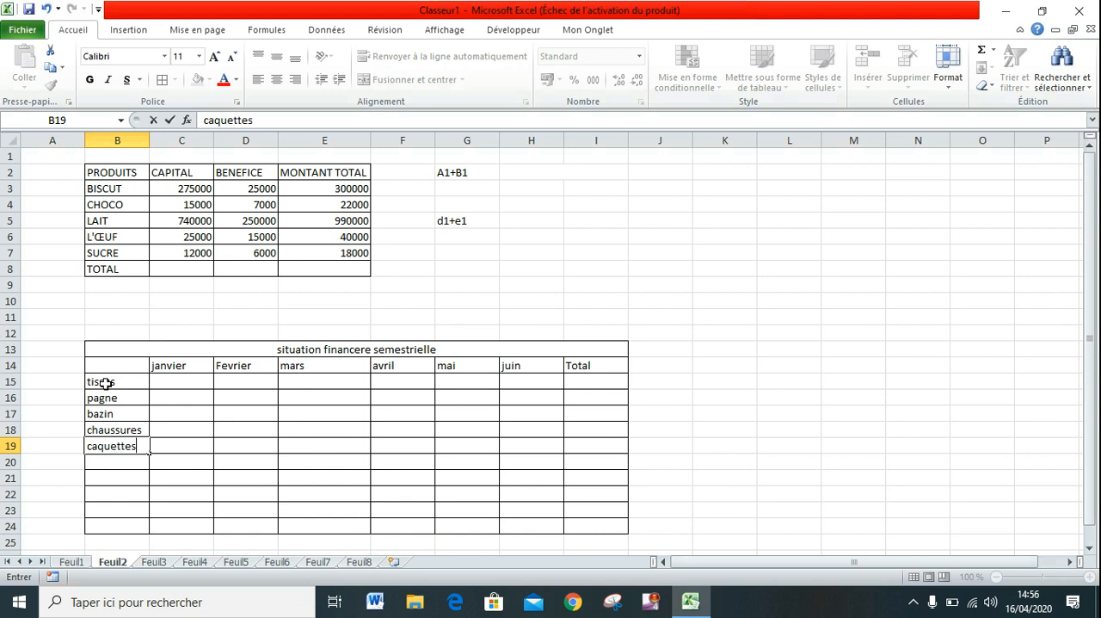
key("Return")
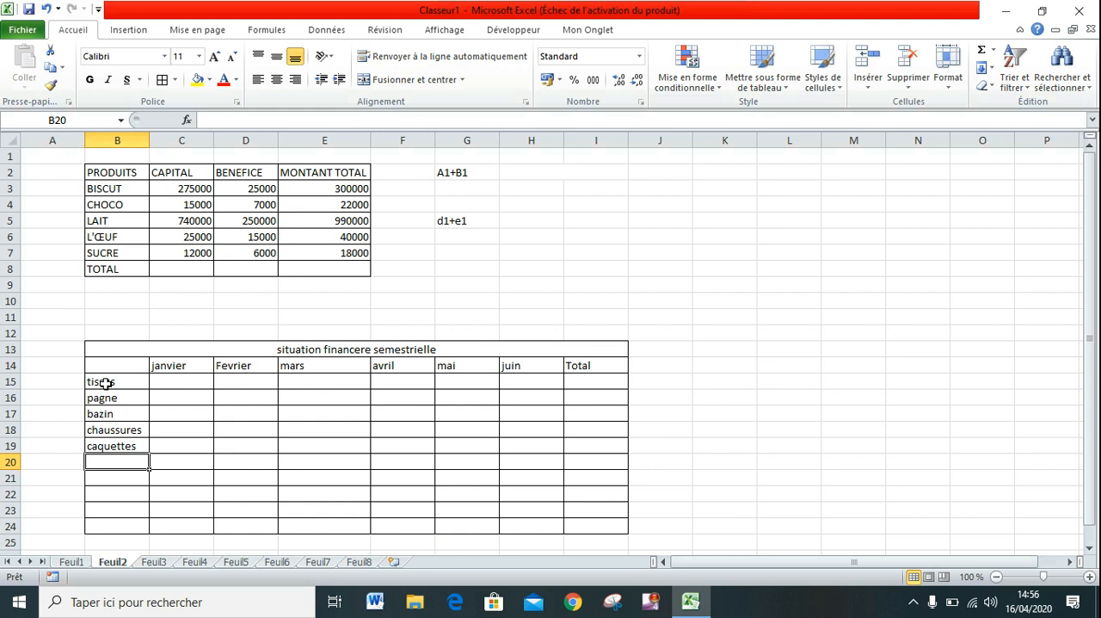
Enter t-shut as the product label in B20, below caquettes.
type("t")
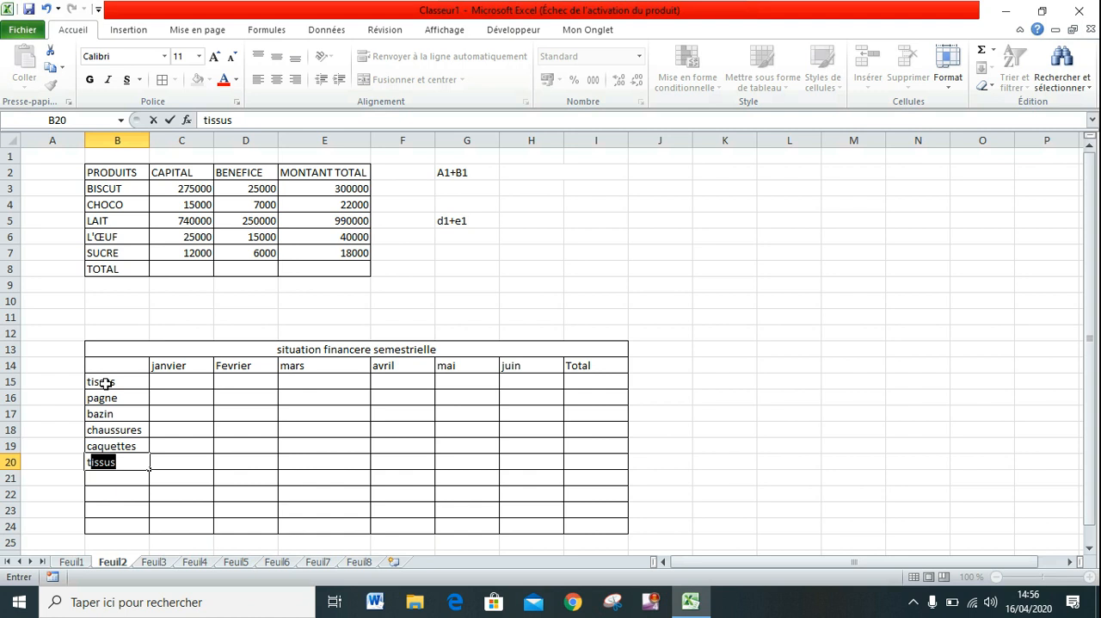
type("-sut")
key("BackSpace")
key("BackSpace")
type("hut")
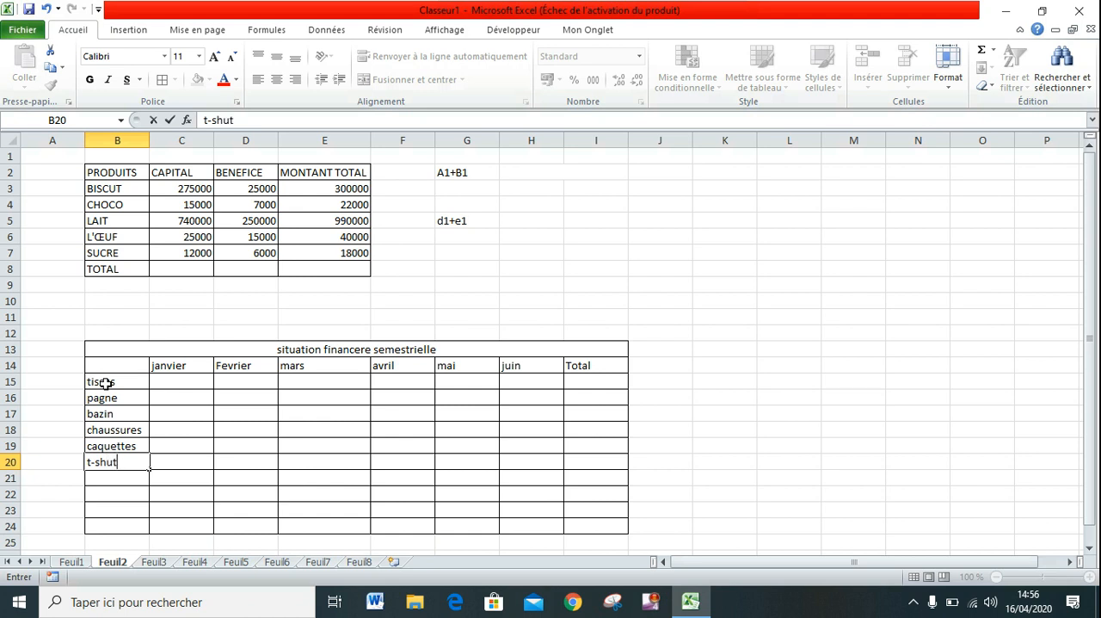
key("Return")
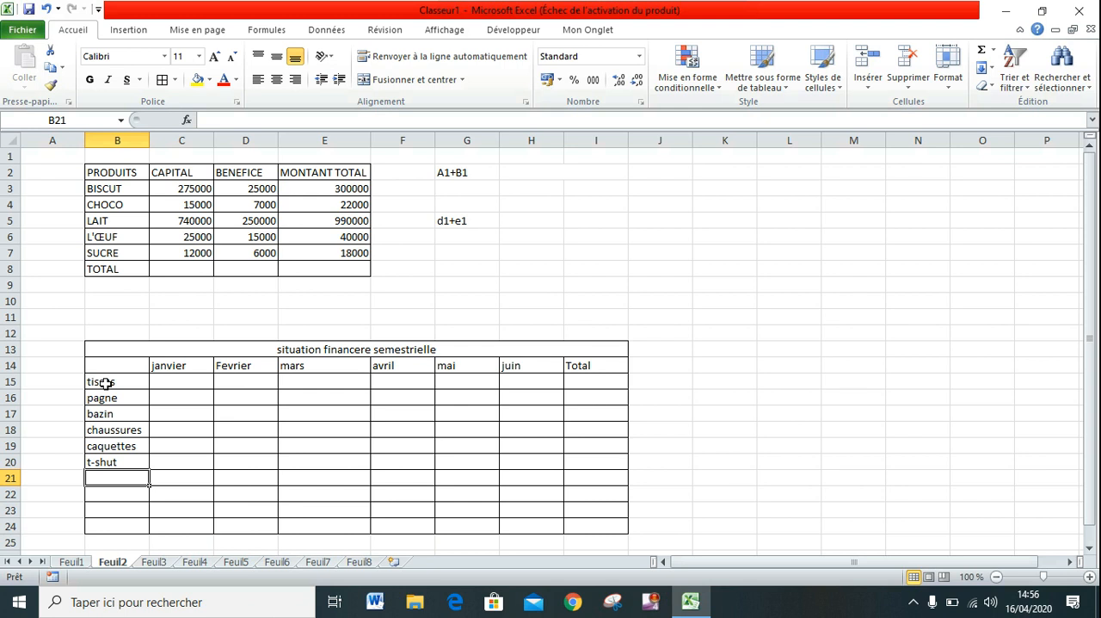
Finish the row labels with ordi, tablette and Total in B21:B23.
type("ordi")
key("Return")
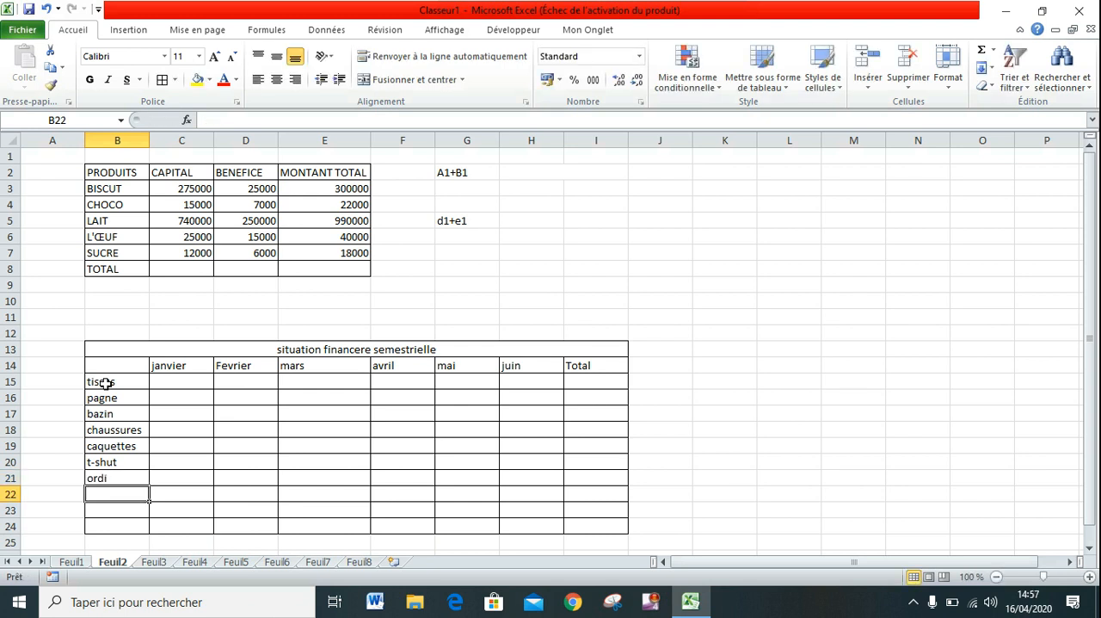
type("tab")
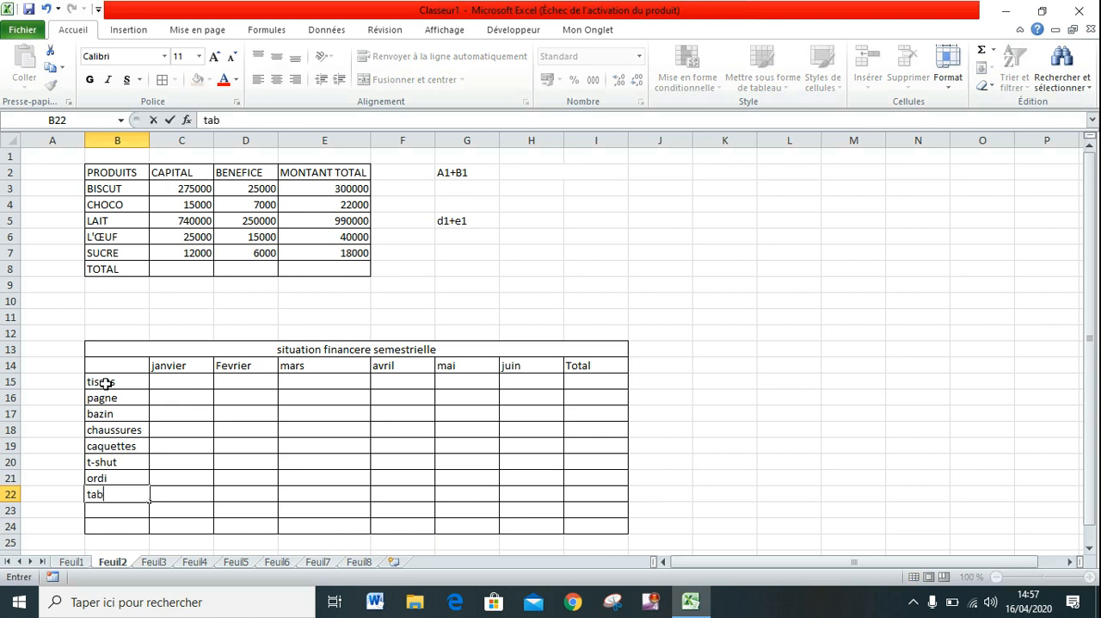
type("lette")
left_click(97, 506)
type("T")
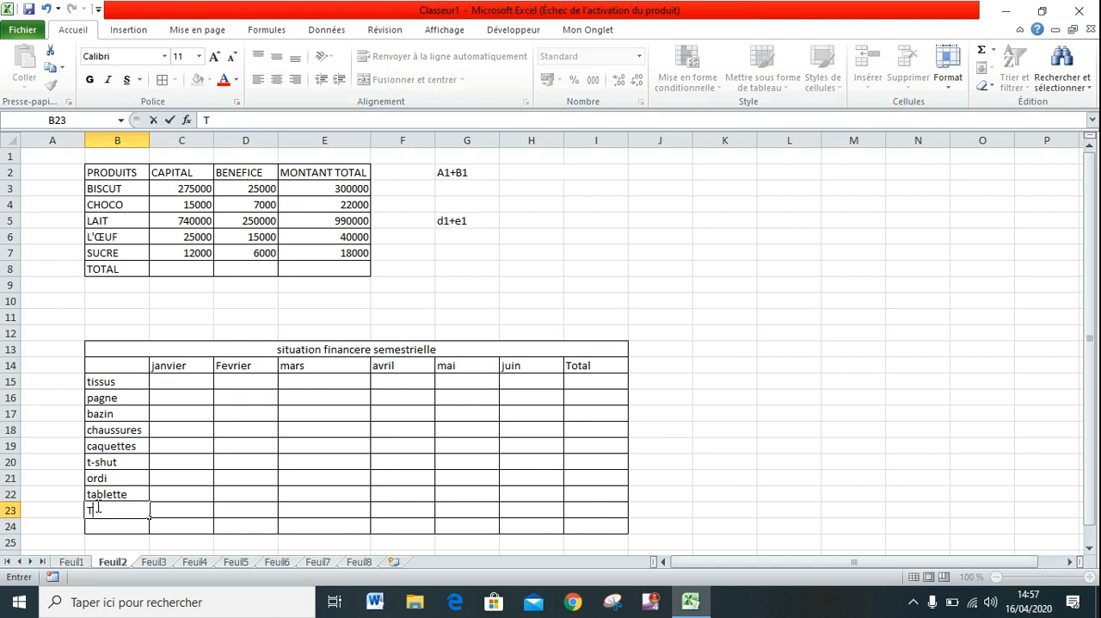
type("otal")
Delete the entire empty row 24 below the Total row of the half-year table.
left_click(122, 537)
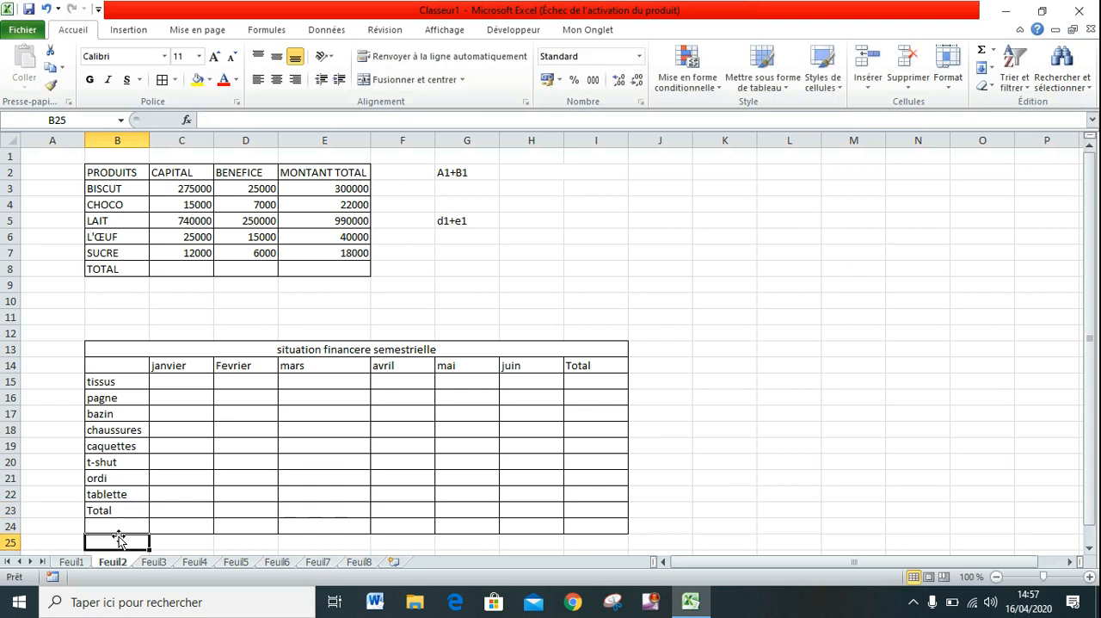
left_click_drag(98, 524, 611, 522)
right_click(539, 527)
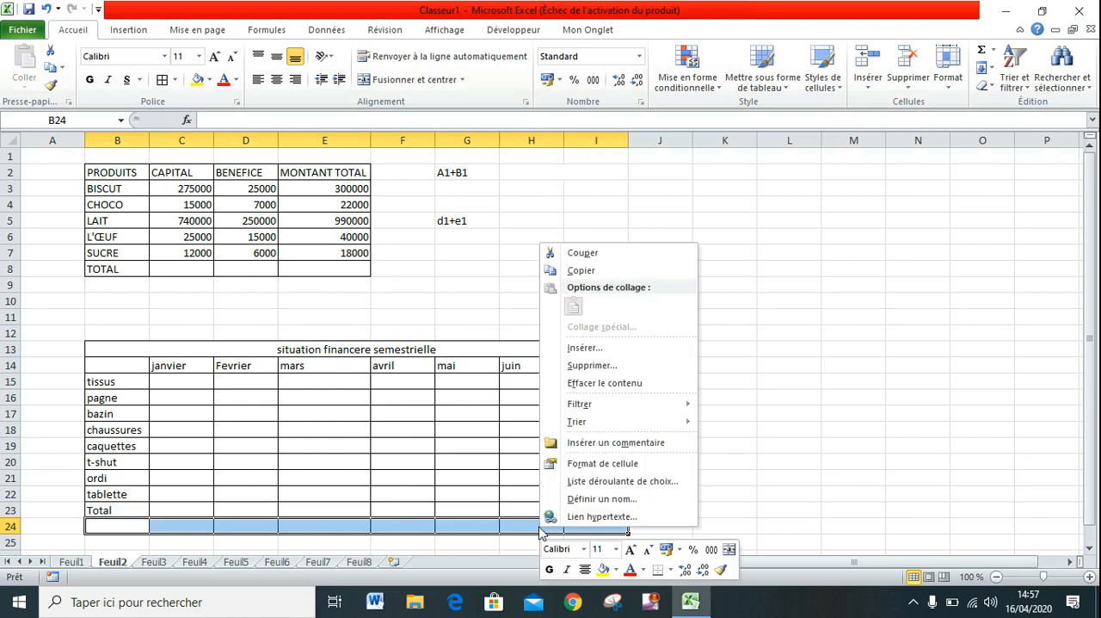
left_click(588, 367)
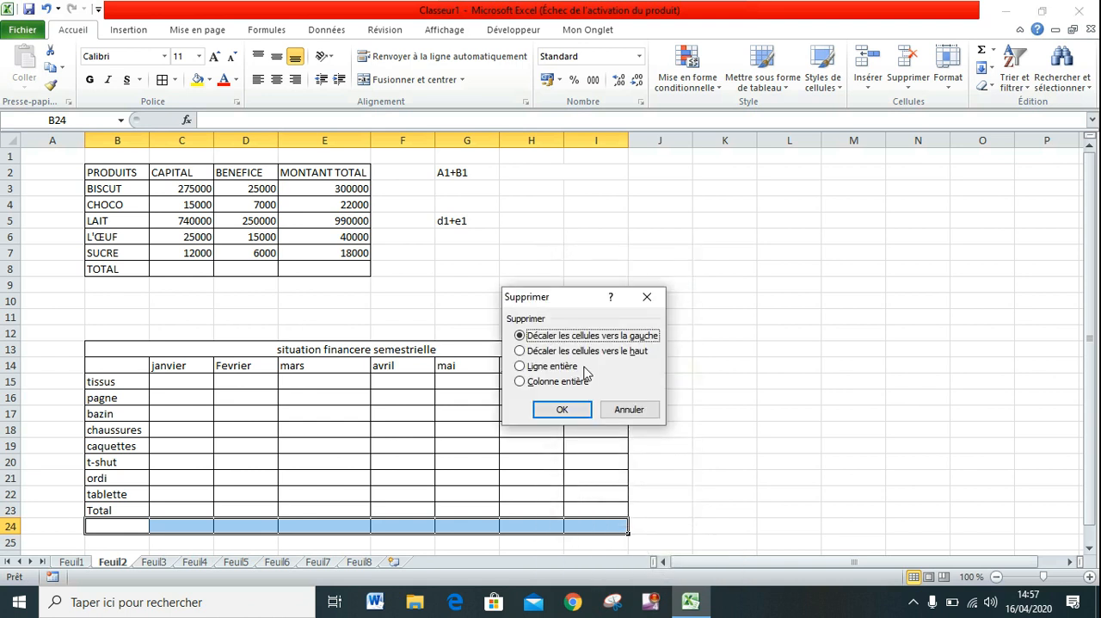
left_click(525, 368)
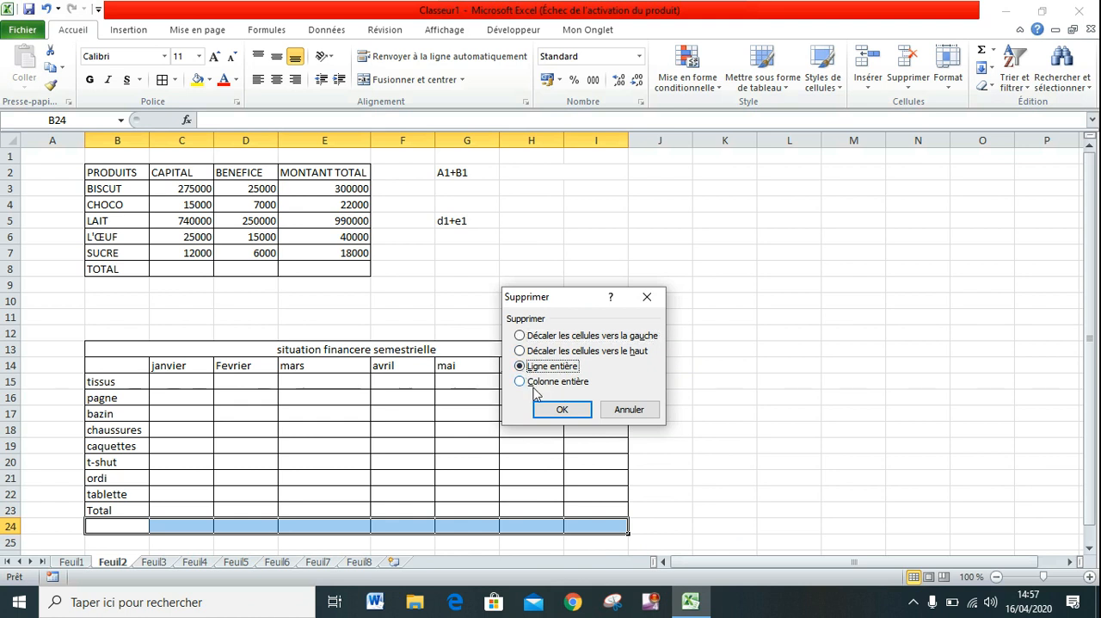
left_click(562, 409)
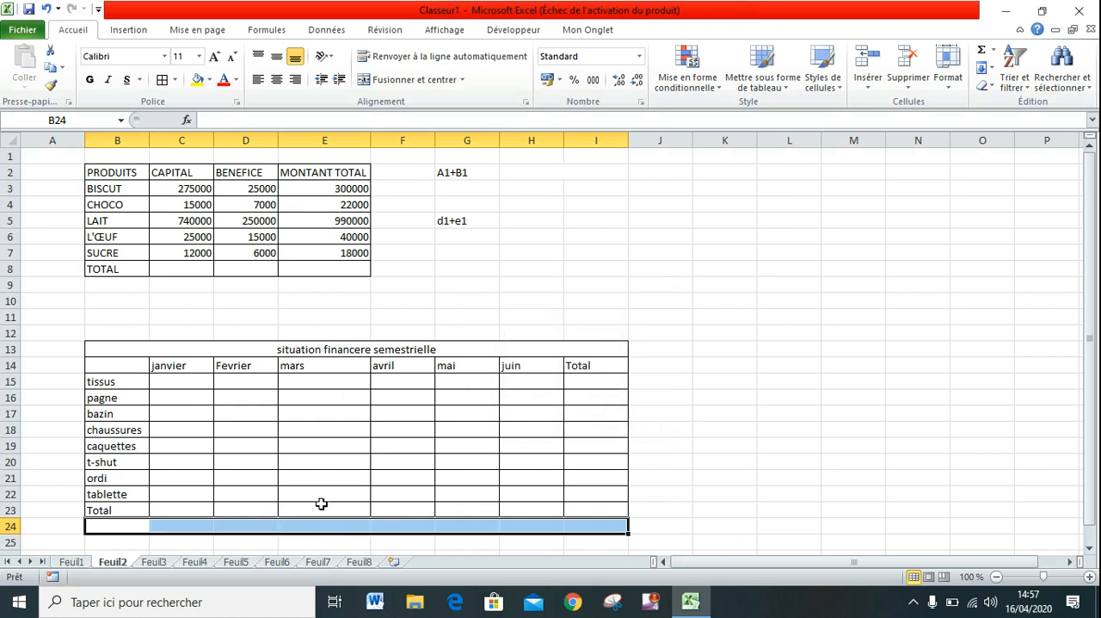
left_click(257, 508)
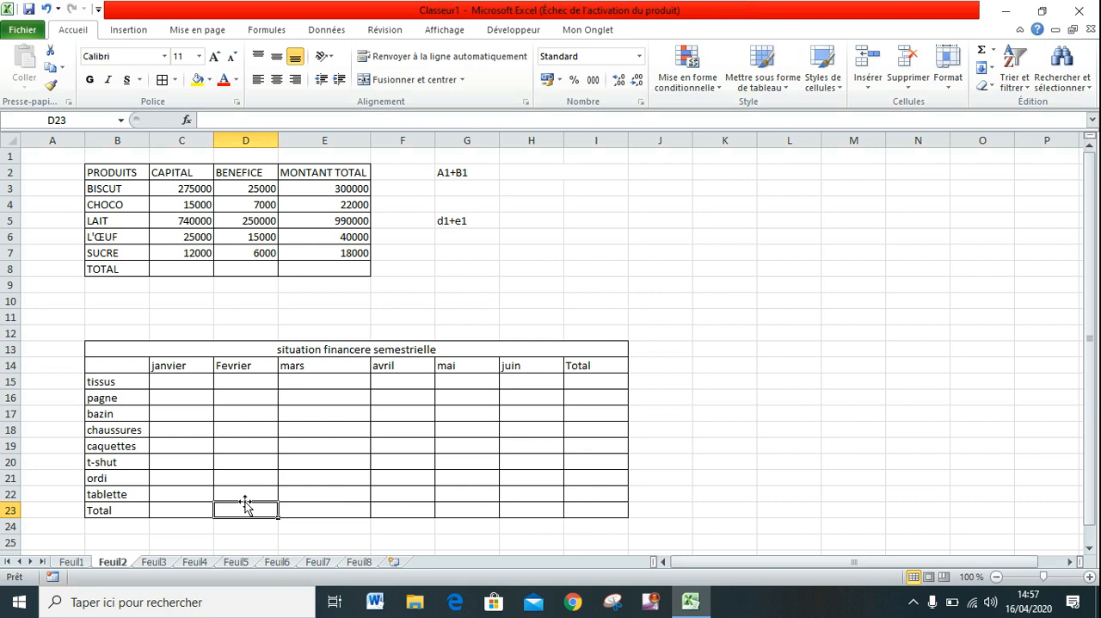
Enter the janvier amounts 5000, 2000, 5600 and 24500 in C15:C18, from tissus to chaussures.
left_click(189, 384)
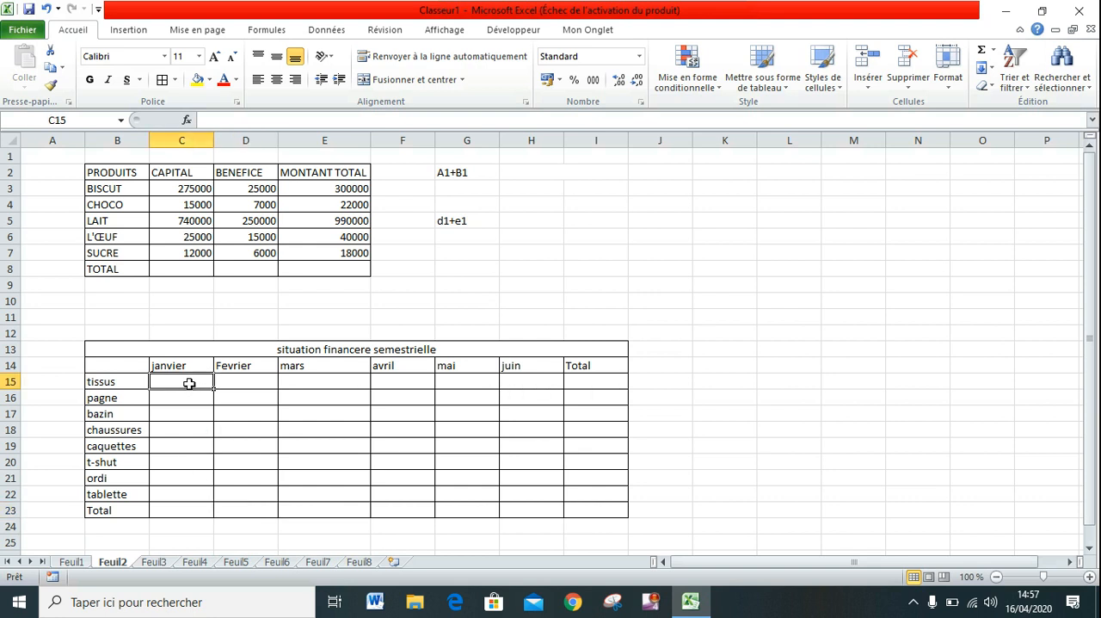
type("5000")
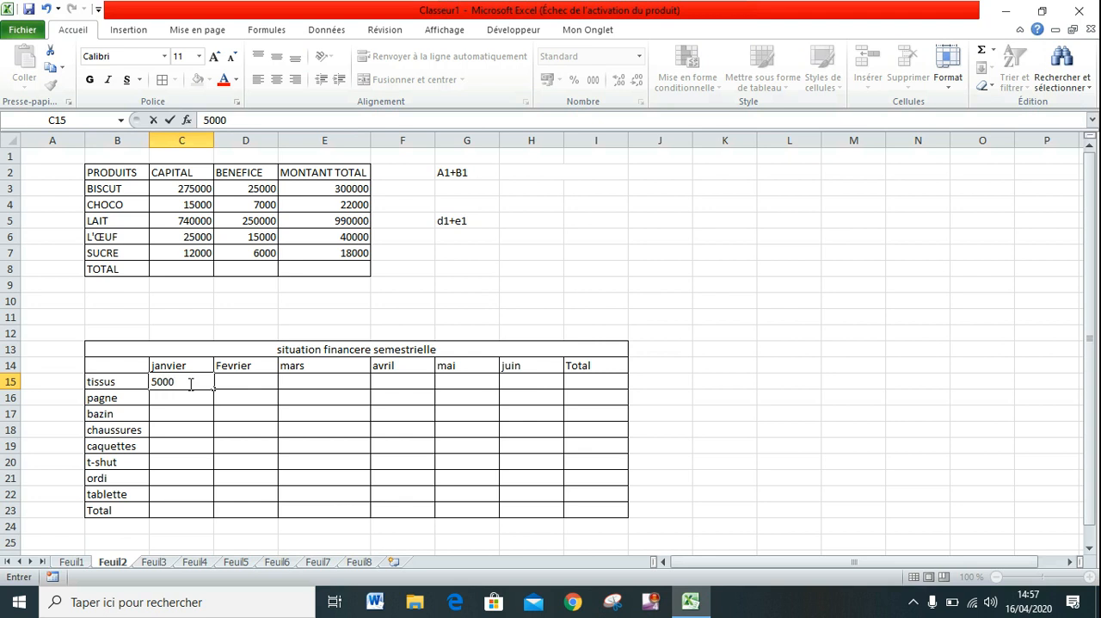
key("Return")
type("200")
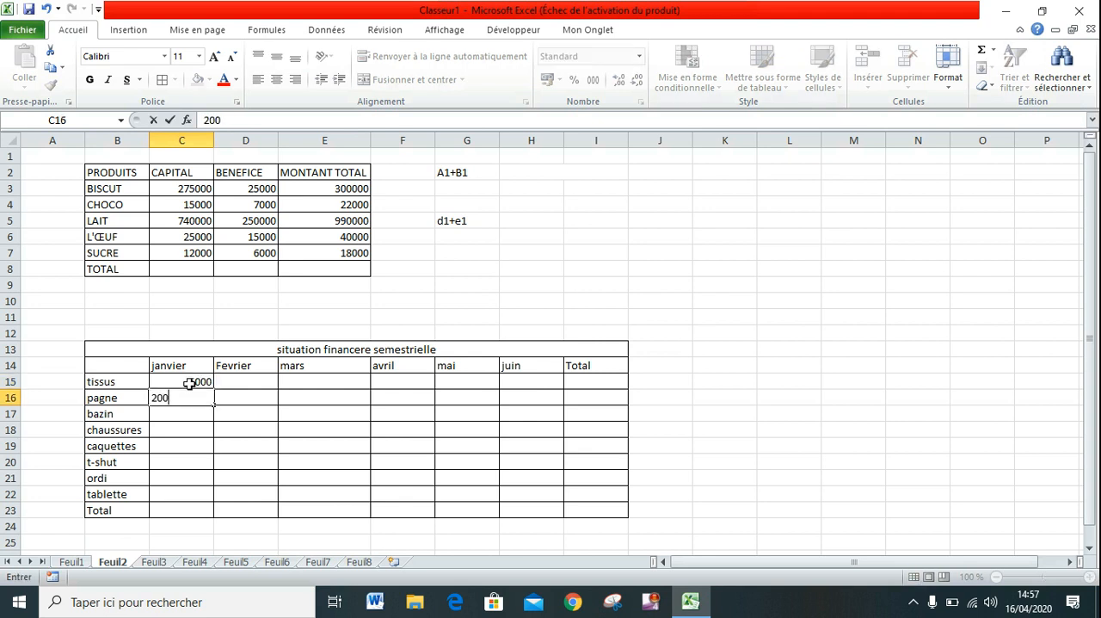
type("0")
key("Return")
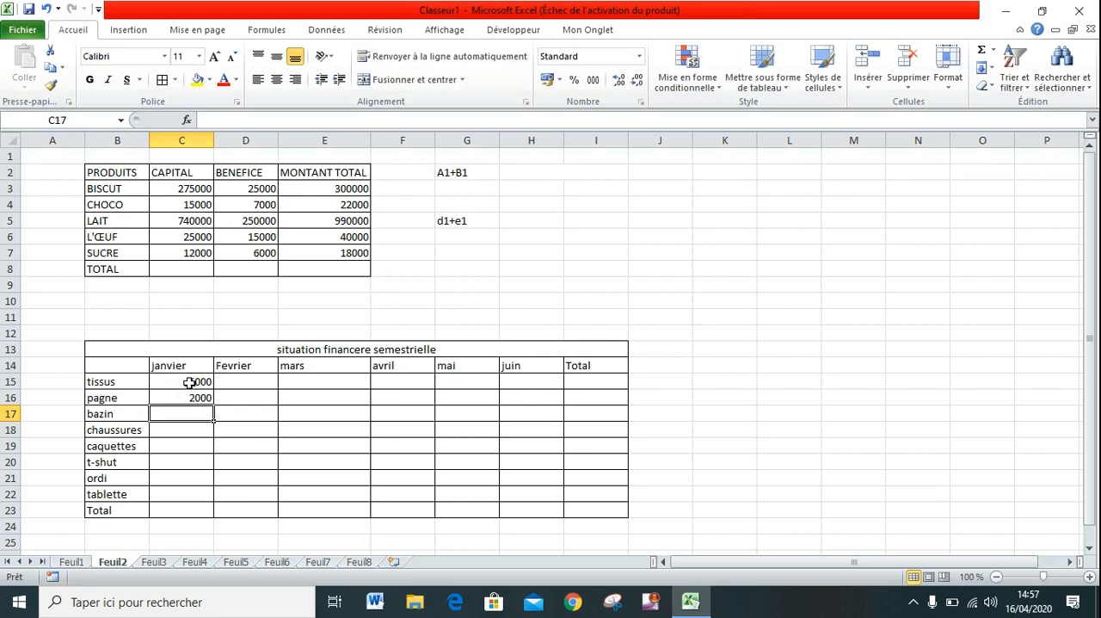
type("5600")
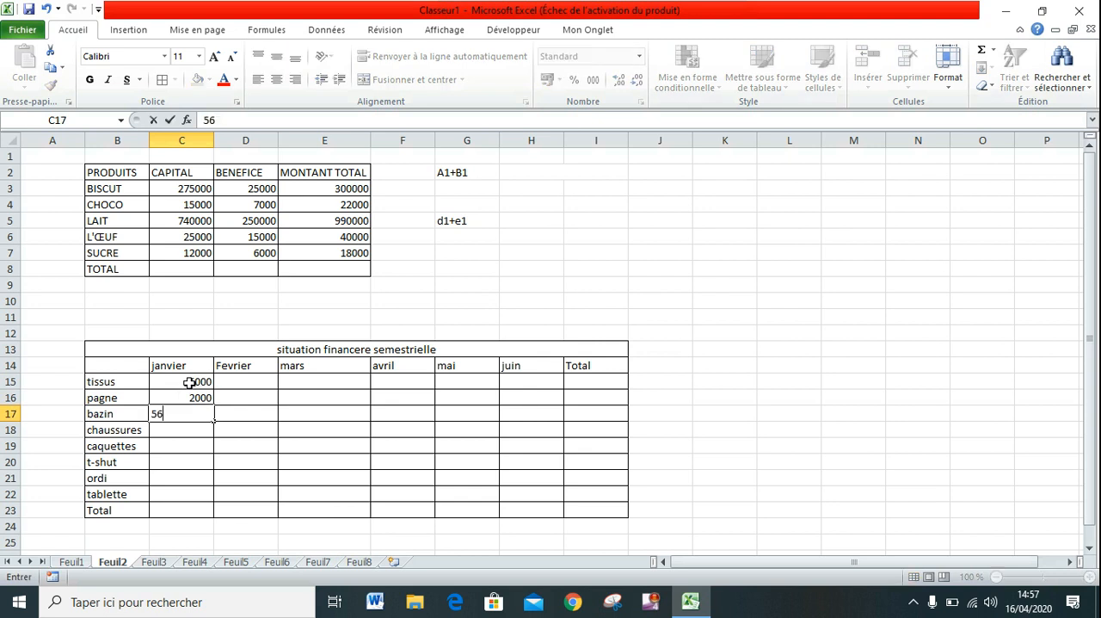
key("Return")
type("24500")
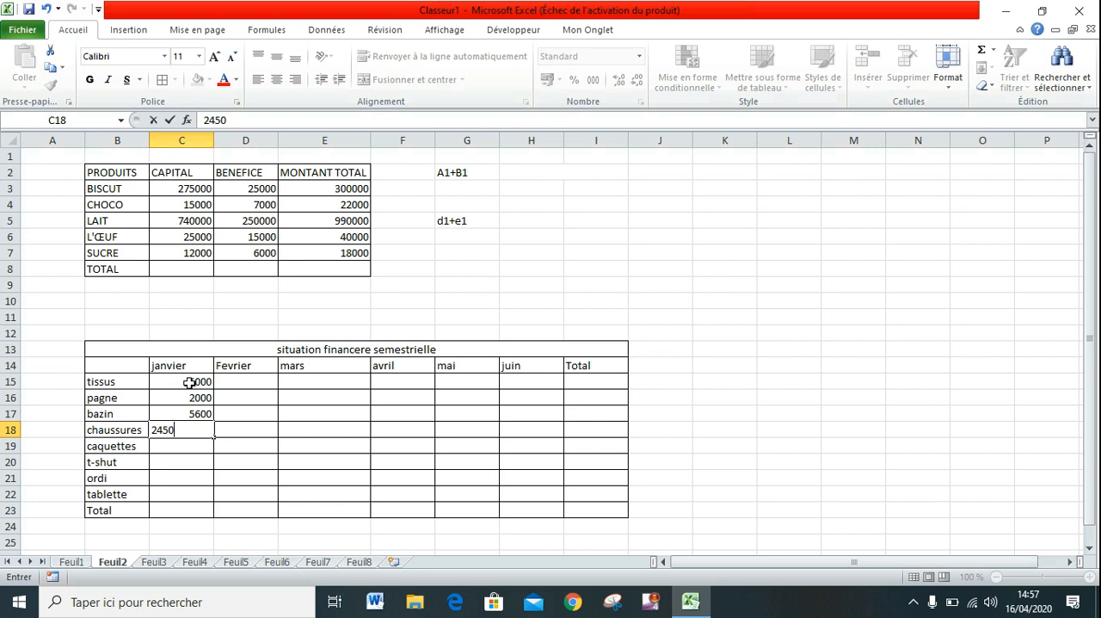
key("Return")
Complete the janvier amounts in C19:C22 with 23600, 2500, 2500 and 5000, from caquettes to tablette.
type("23600")
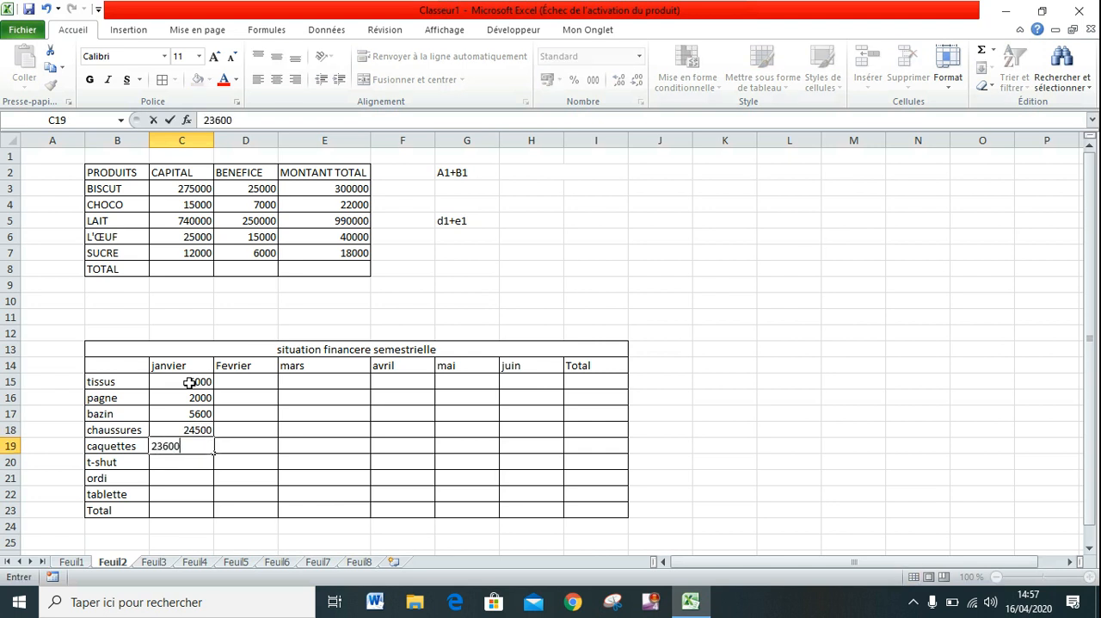
key("Return")
type("2500")
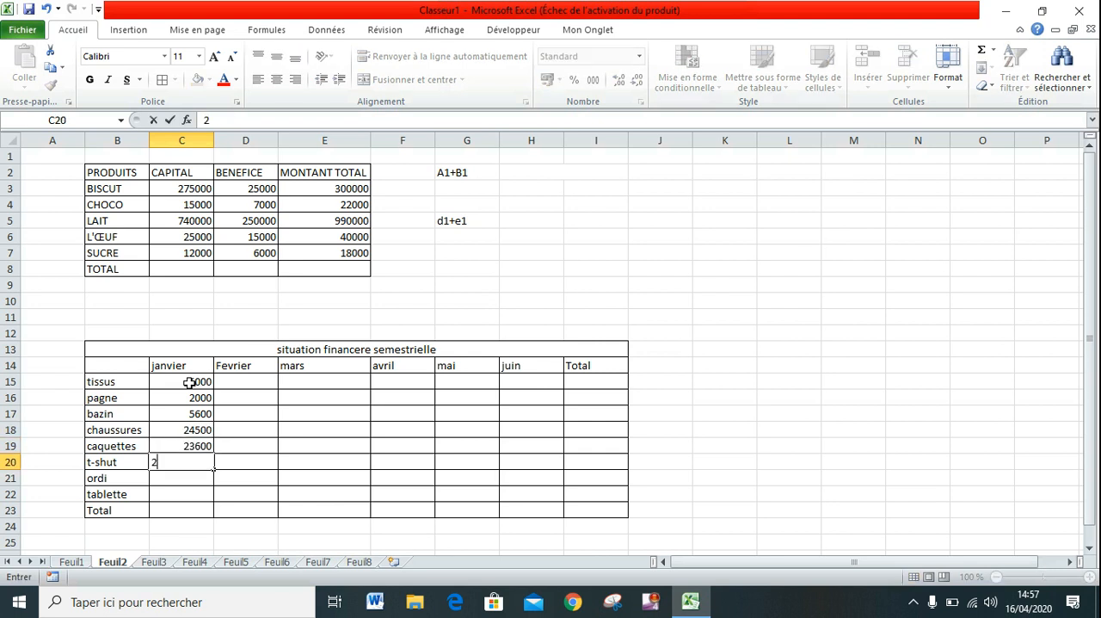
key("Return")
type("2500")
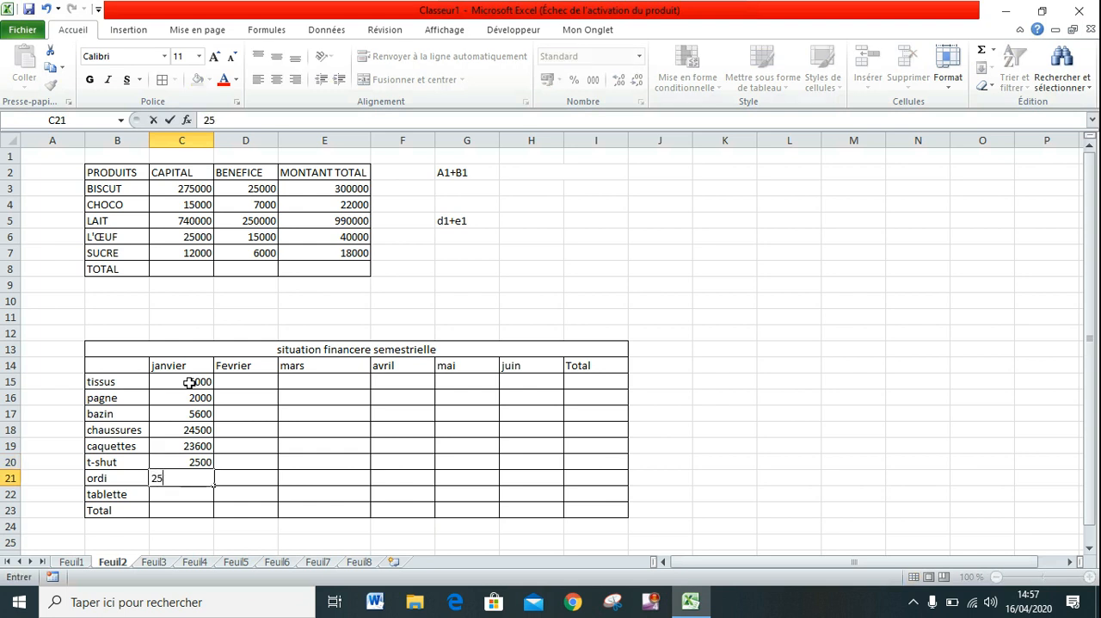
key("Return")
type("5000")
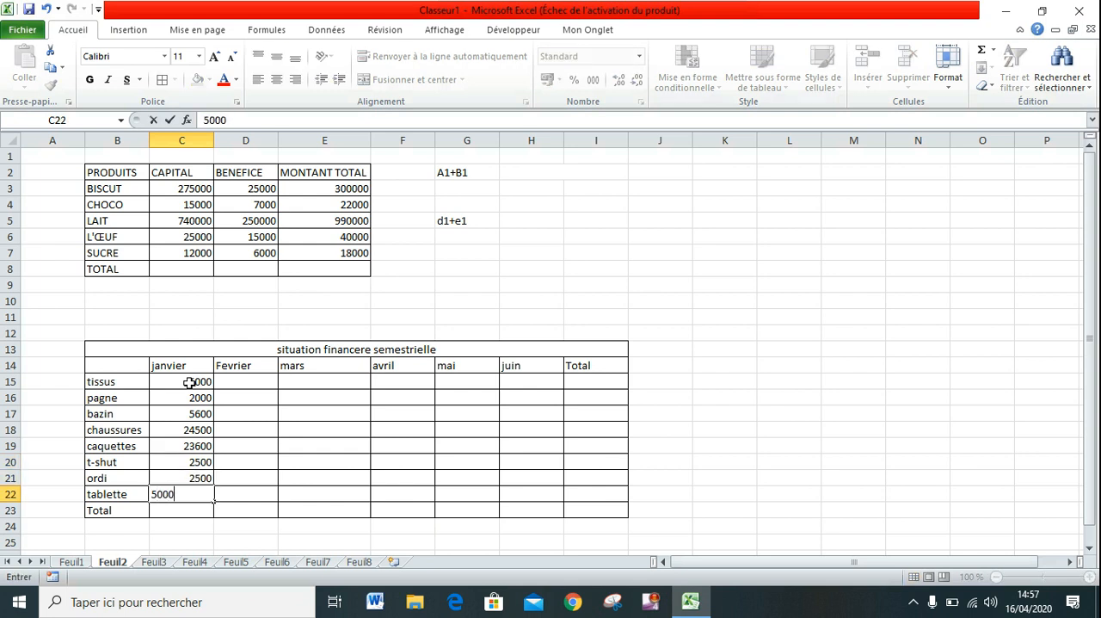
key("Return")
Fill the Fevrier column upward from D22 to D19 with 5000, 600, 7000 and 8900.
key("Right")
key("Up")
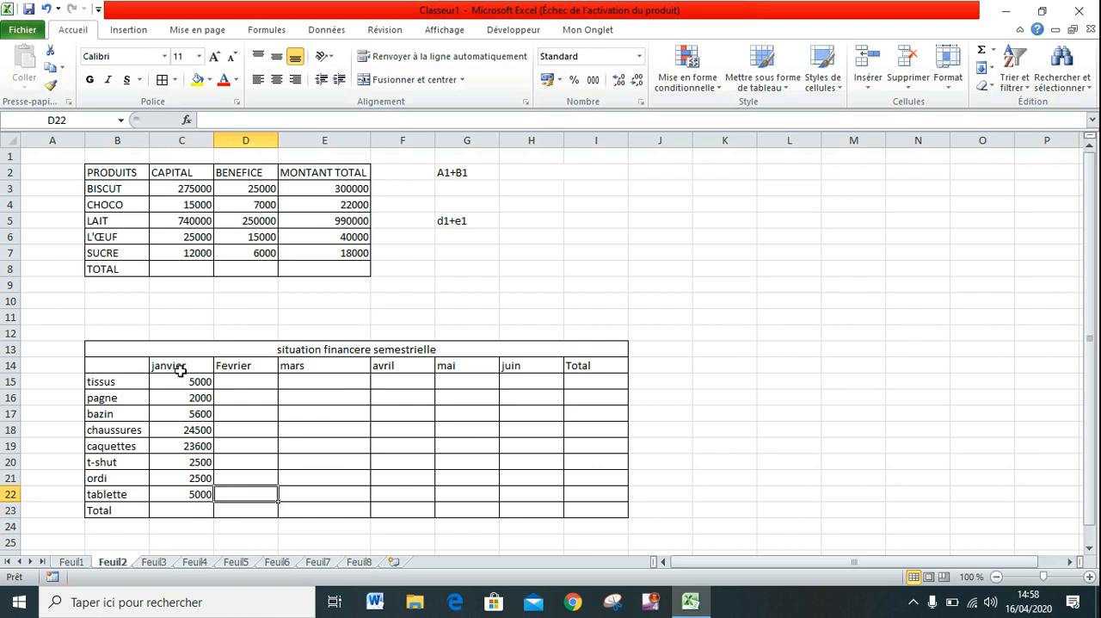
type("5000")
key("Up")
type("600")
key("Up")
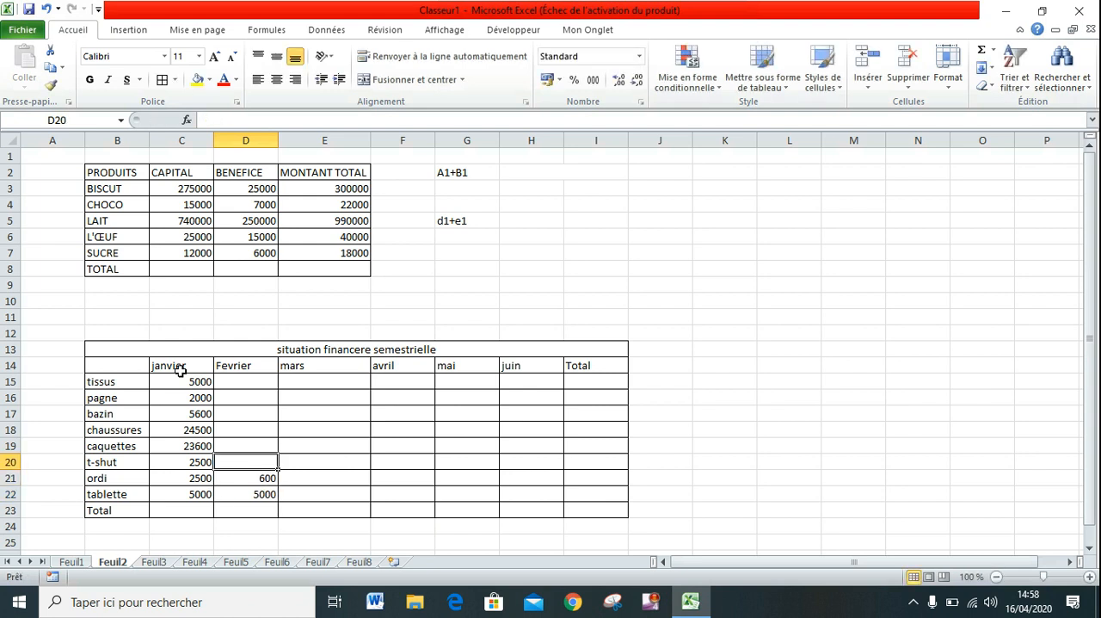
type("7000")
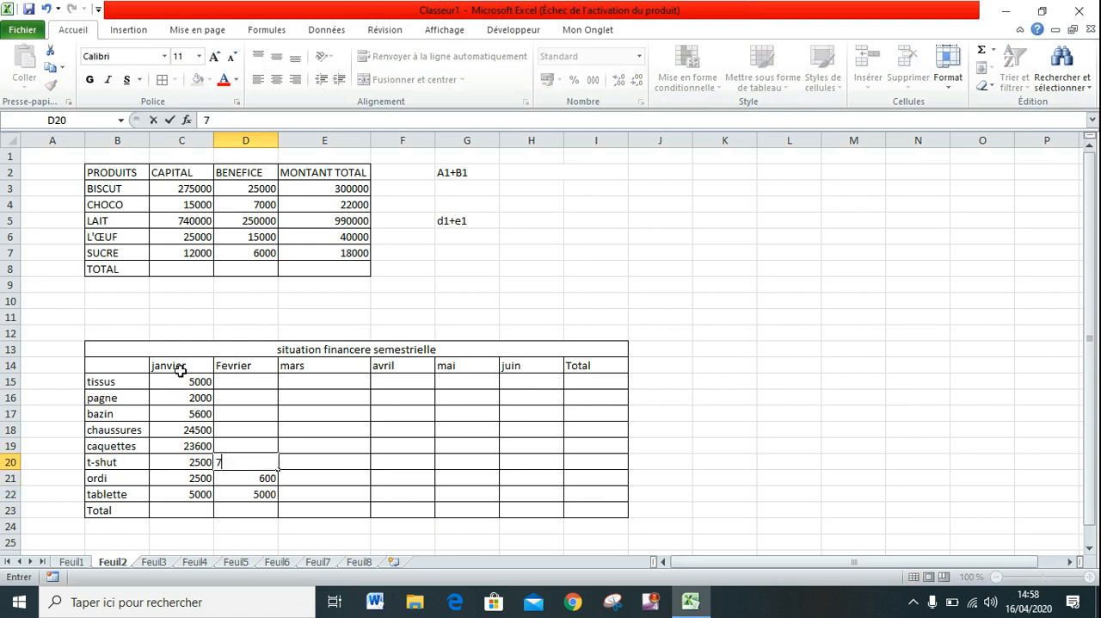
key("Up")
type("8900")
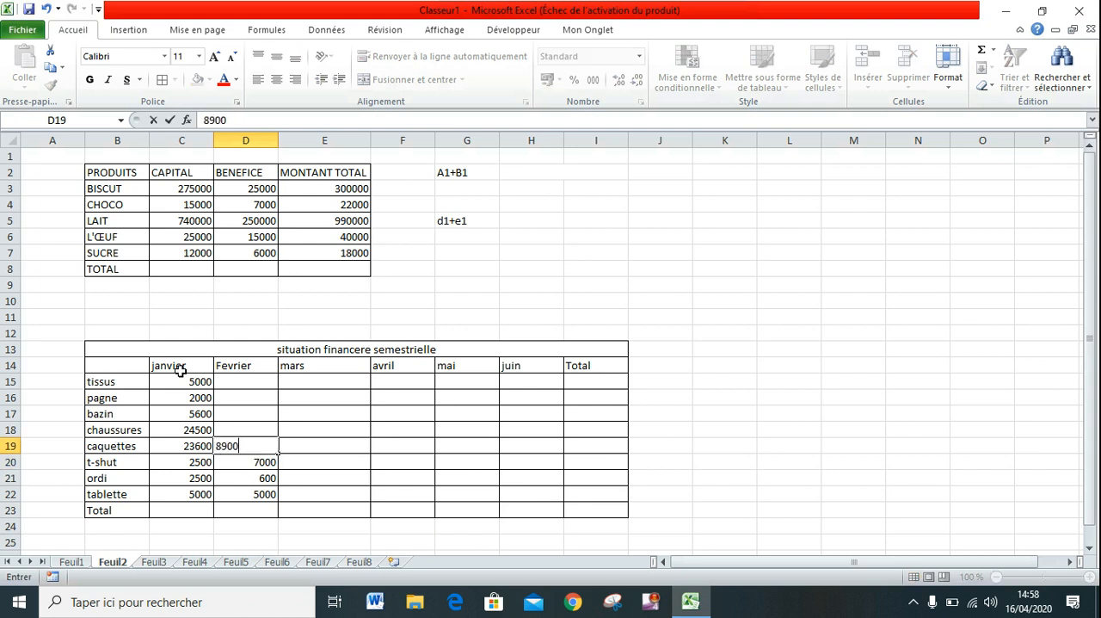
key("Up")
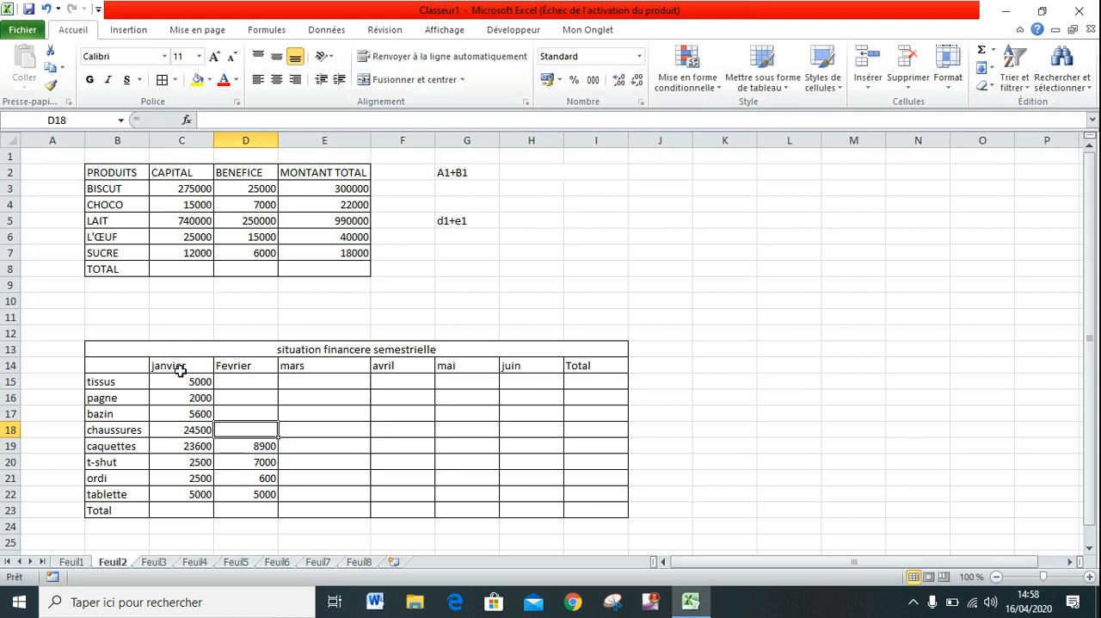
Complete the Fevrier column upward from D18 to D15 with 8900, 7800, 6500 and 2600.
type("8900")
key("Up")
type("7800")
key("Up")
type("6")
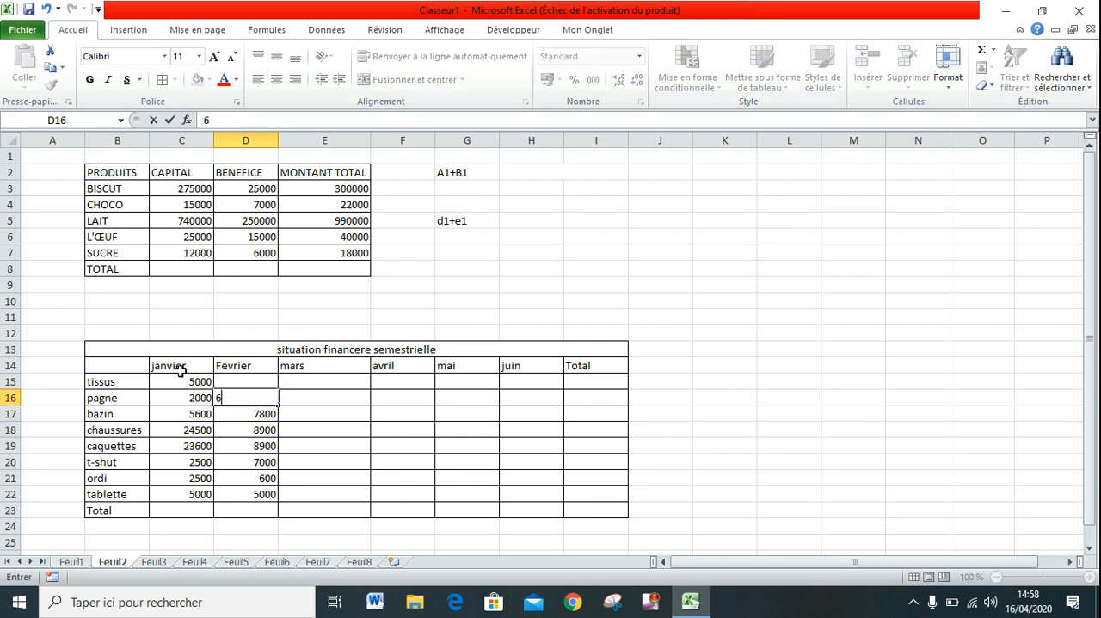
type("500")
key("Up")
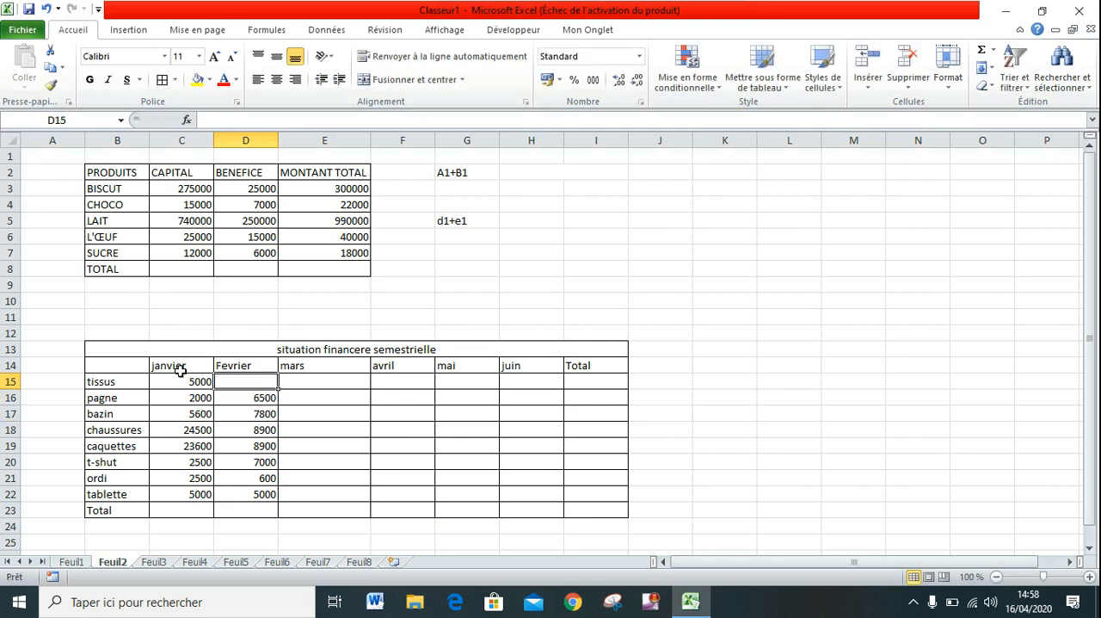
type("2600")
key("Tab")
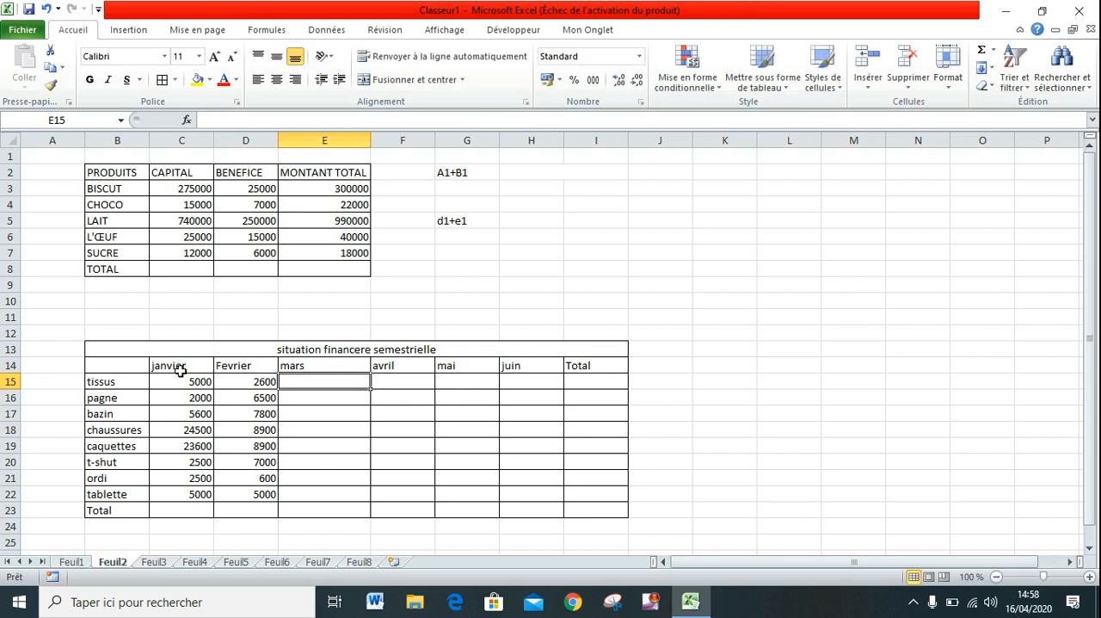
Enter the mars amounts 6500, 2500, 6500 and 2300 in E15:E18, from tissus to chaussures.
type("6500")
key("Up")
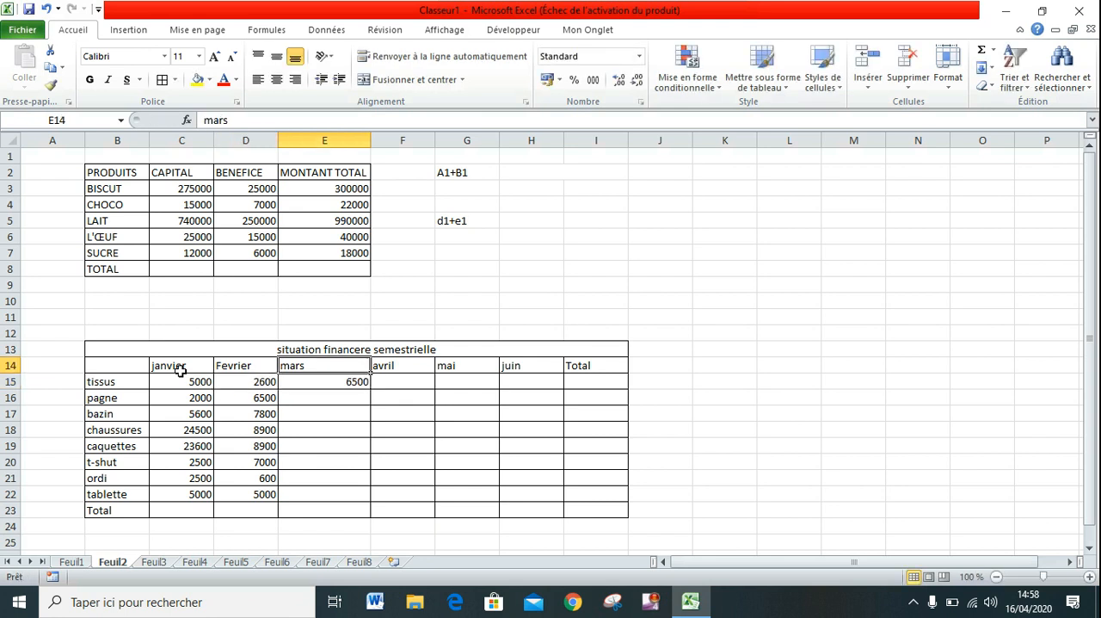
key("Down")
key("Down")
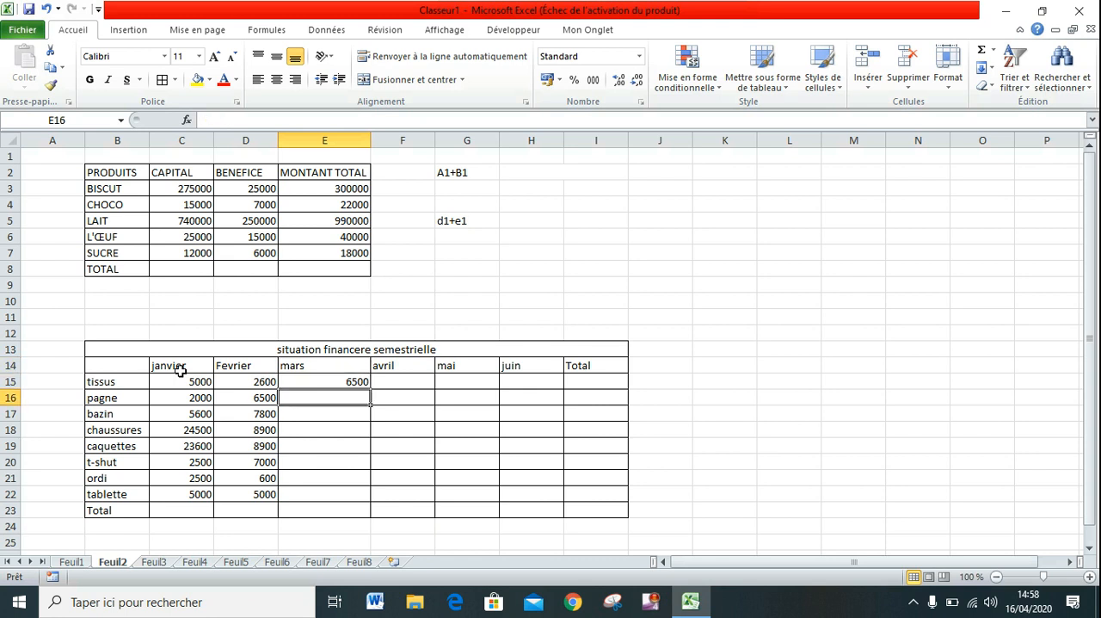
type("2500")
key("Return")
type("6500")
key("Return")
type("2300")
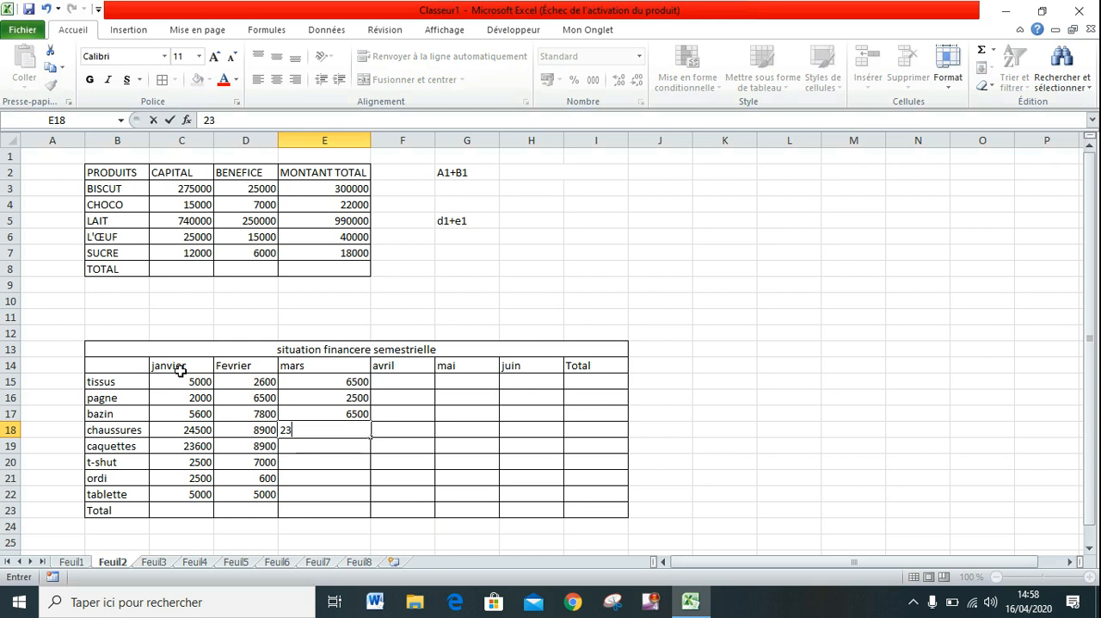
key("Return")
Complete the mars amounts in E19:E22 with 1200, 3200, 5600 and 203, from caquettes to tablette.
type("1200")
key("Return")
type("3200")
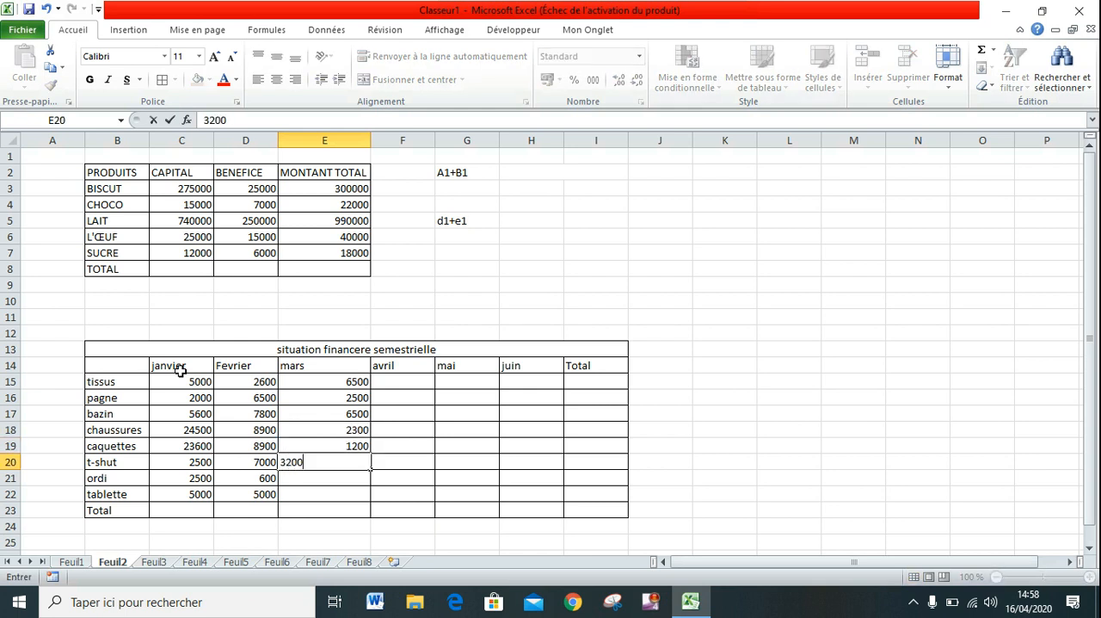
key("Return")
type("5600")
key("Return")
type("203")
key("Return")
key("Return")
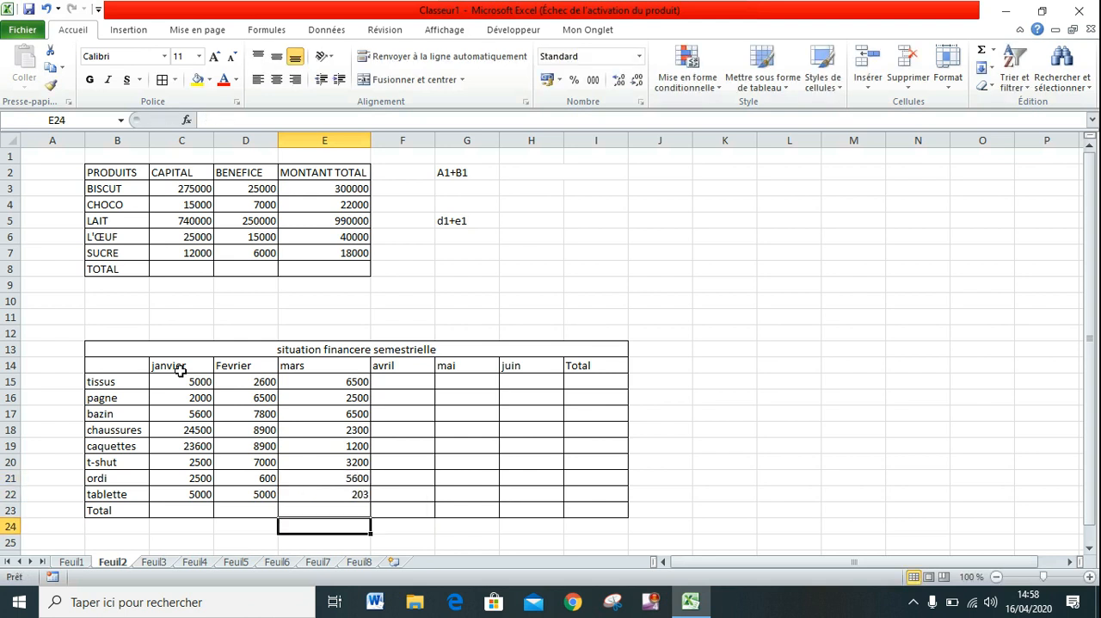
key("Up")
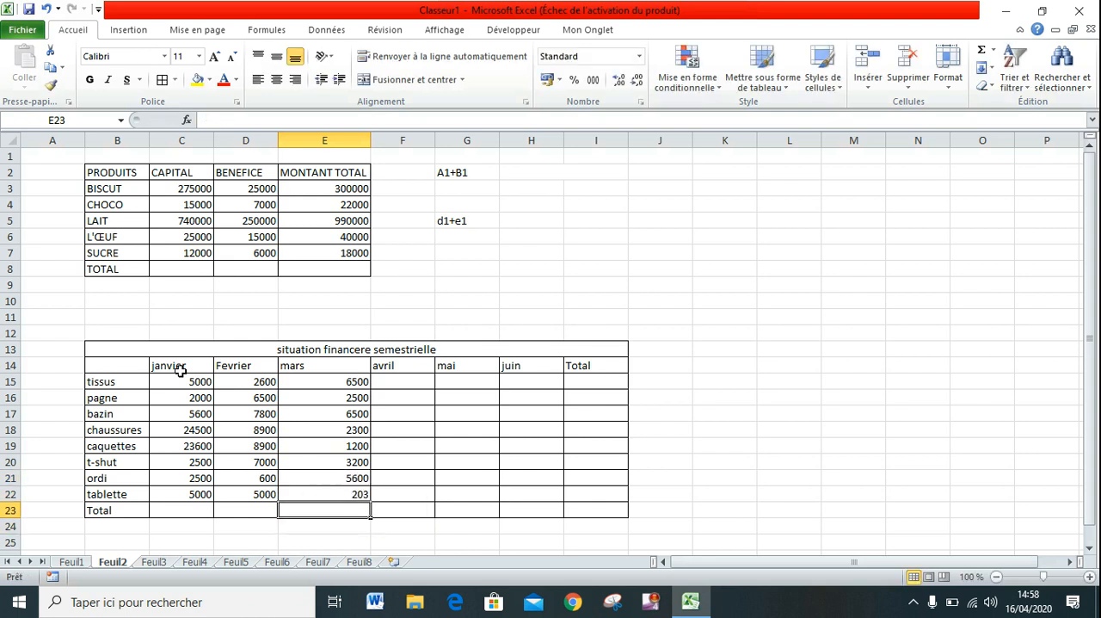
Fill the avril column upward from F22 to F19 with 12000, 2500, 25600 and 55.
key("Up")
key("Right")
type("12000")
key("Up")
type("2500")
key("Up")
type("25600")
key("Up")
type("55")
key("Return")
Clear the janvier header from C14.
type("00")
left_click(181, 370)
key("BackSpace")
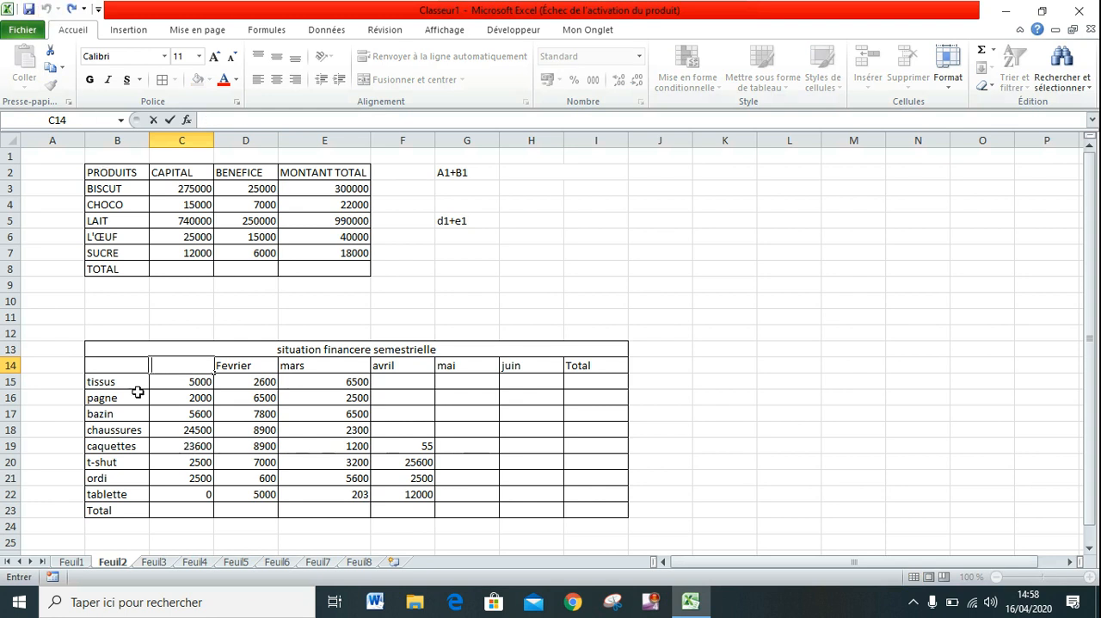
Set the tablette amount in C22 to 6000 and the avril amount for caquettes in F19 to 6200.
left_click(195, 494)
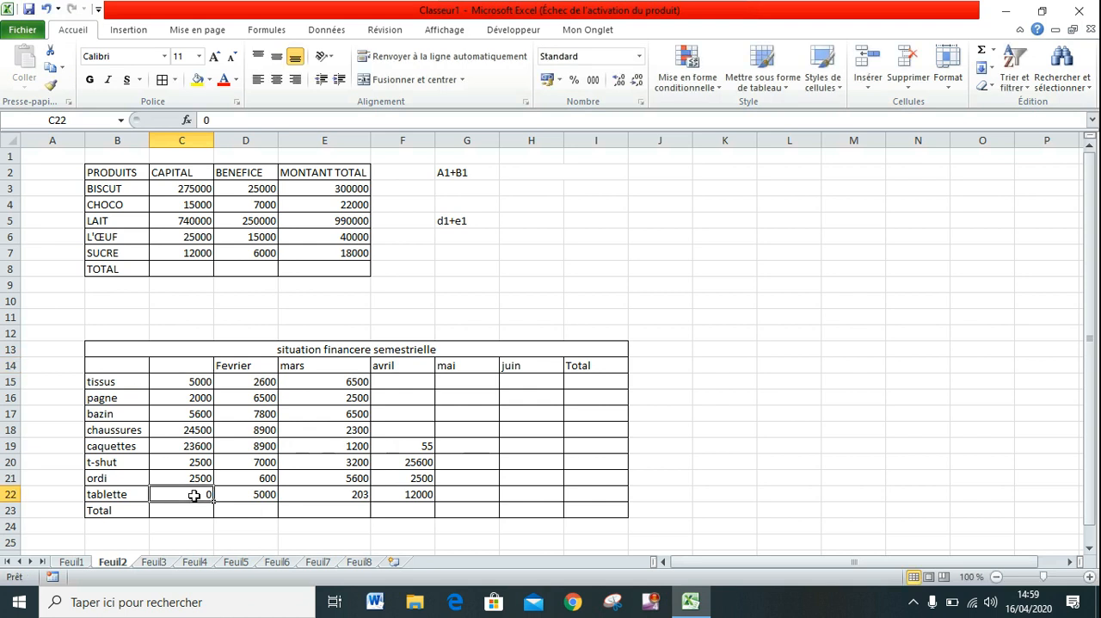
type("6000")
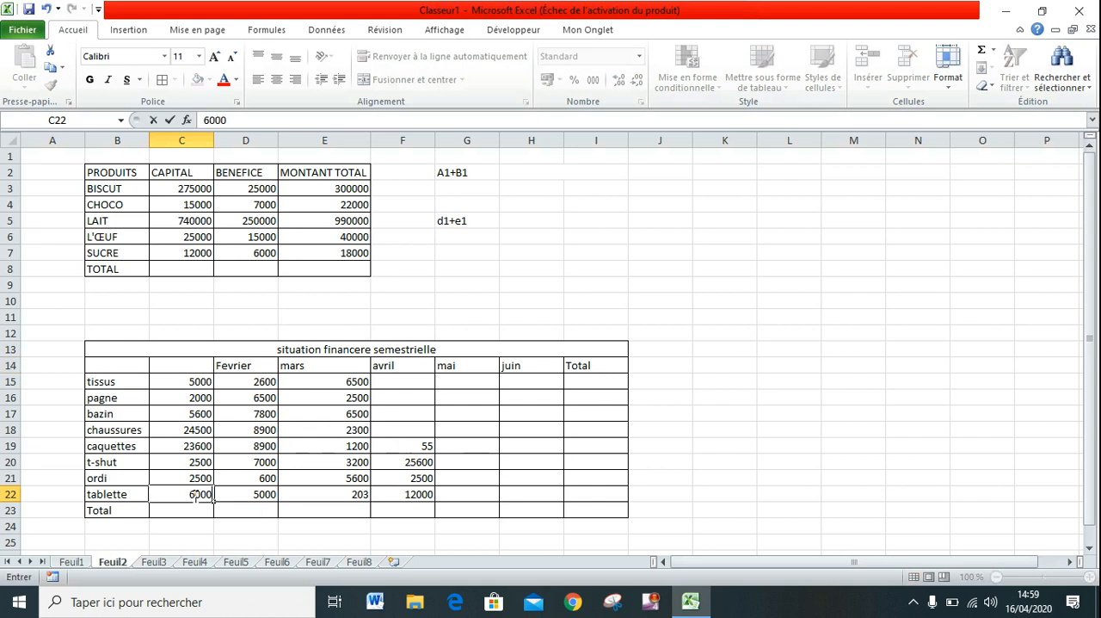
left_click(419, 446)
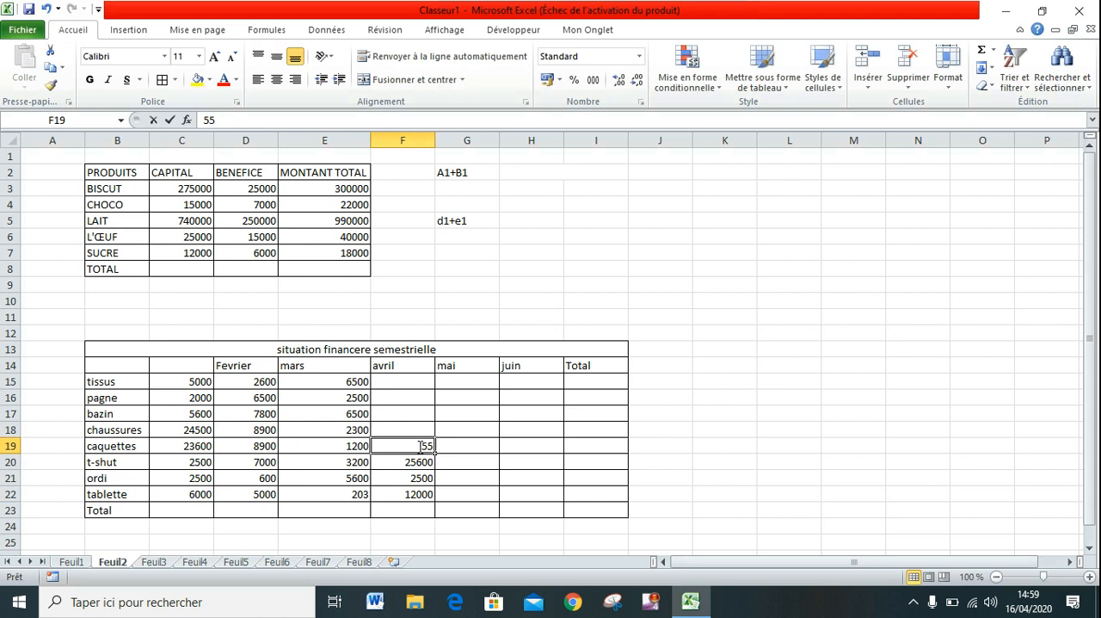
type("6200")
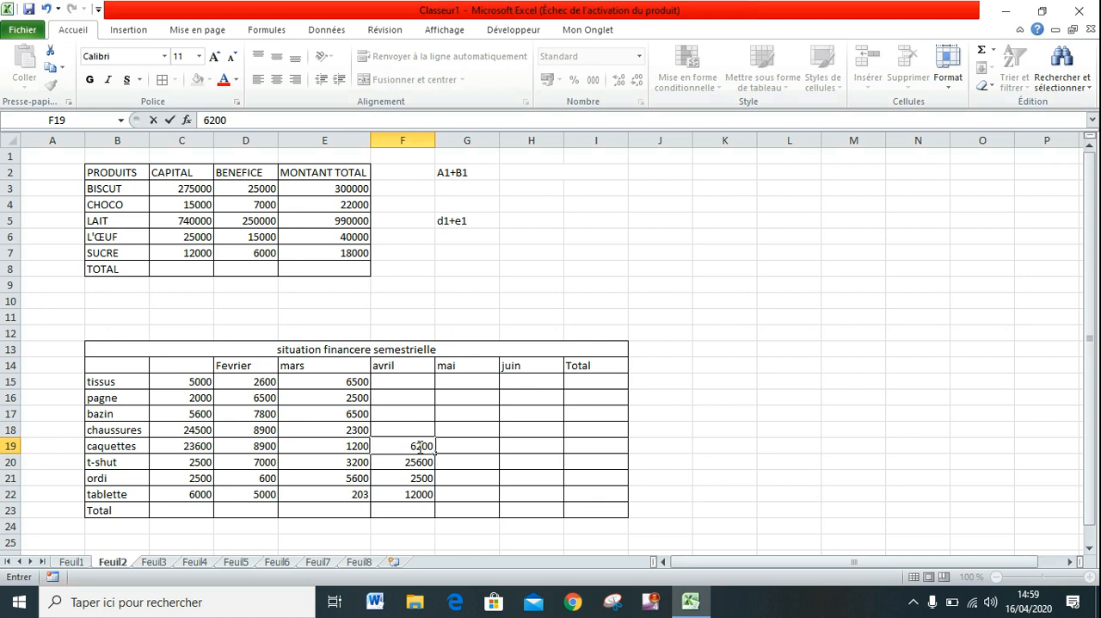
Complete the avril column upward from F18 to F15 with 2500, 2600, 3400 and 4500.
key("Up")
type("2500")
key("Up")
type("2600")
key("Up")
type("3400")
key("Up")
type("4500")
Set the avril amount for caquettes in F19 to 6800.
left_click(417, 446)
type("68")
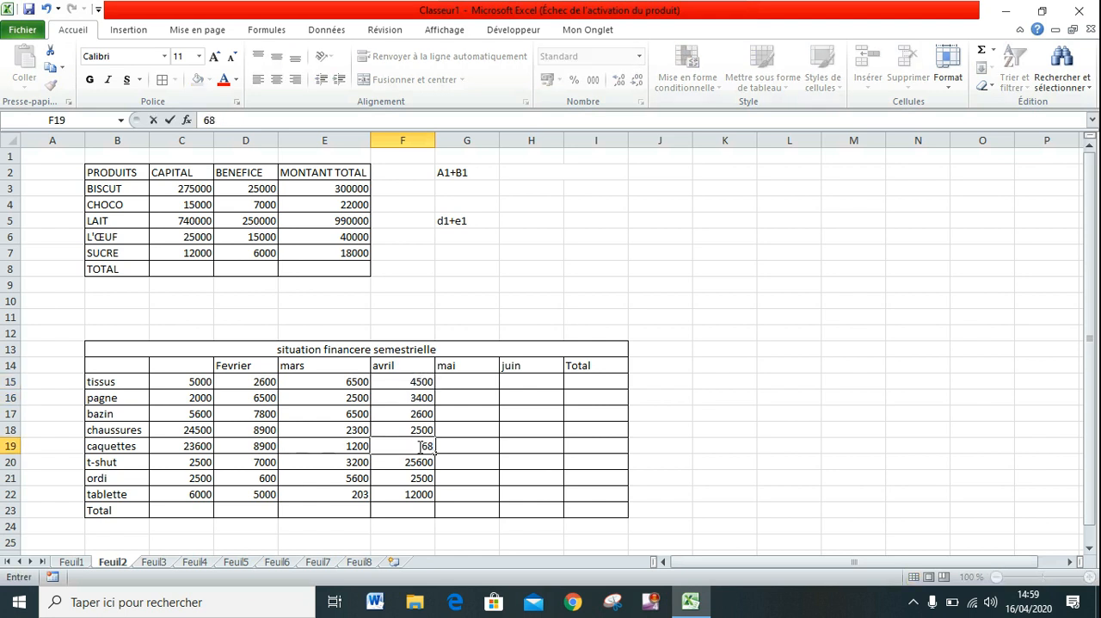
type("00")
Fill the mai column upward from G19 to G15 with 2000, 2500, 5600, 3500 and 4900.
key("Tab")
type("2000")
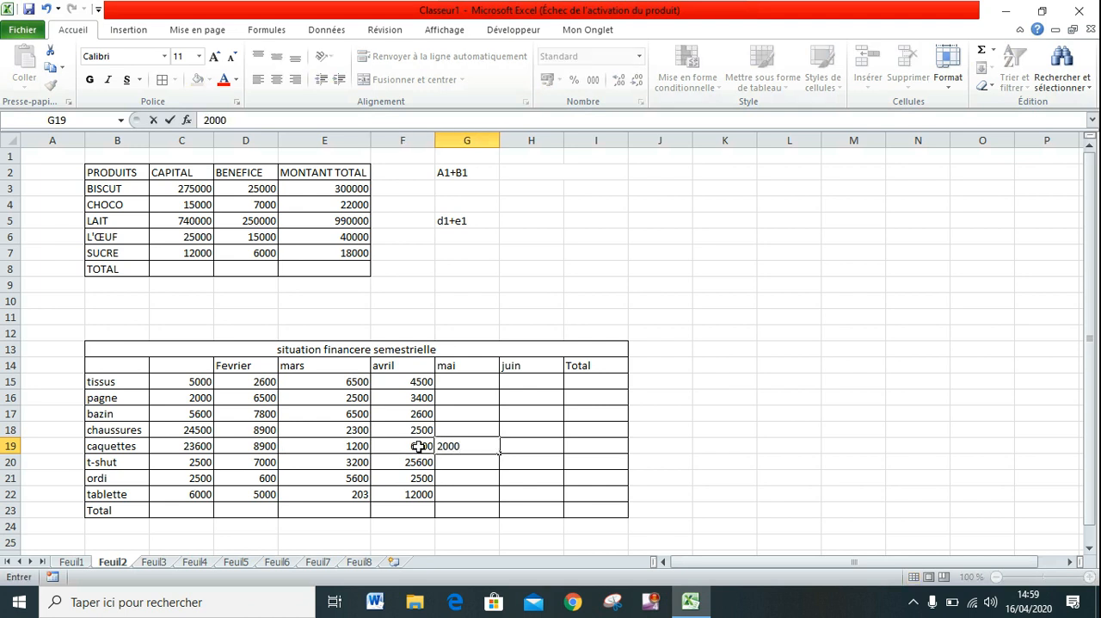
key("Up")
type("2500")
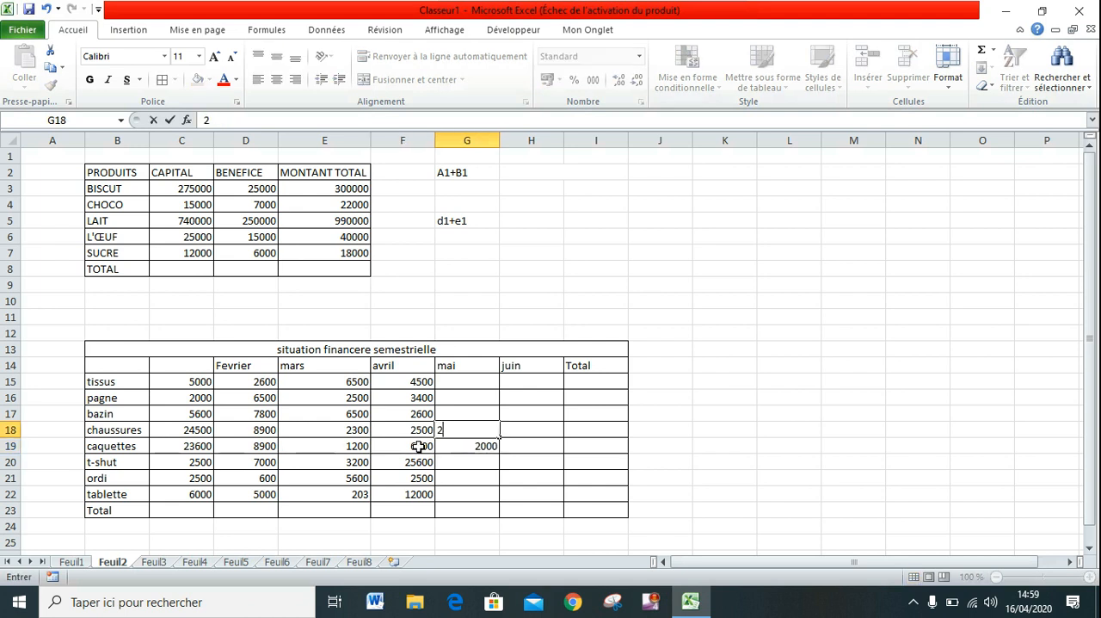
key("Up")
type("5600")
key("Up")
type("3500")
key("Up")
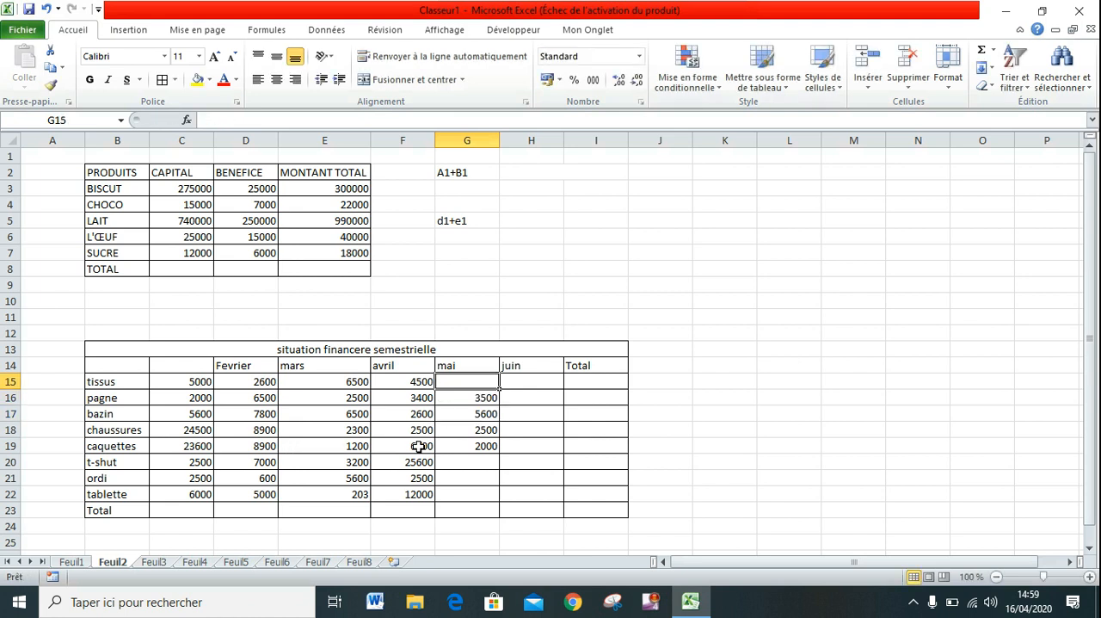
type("4900")
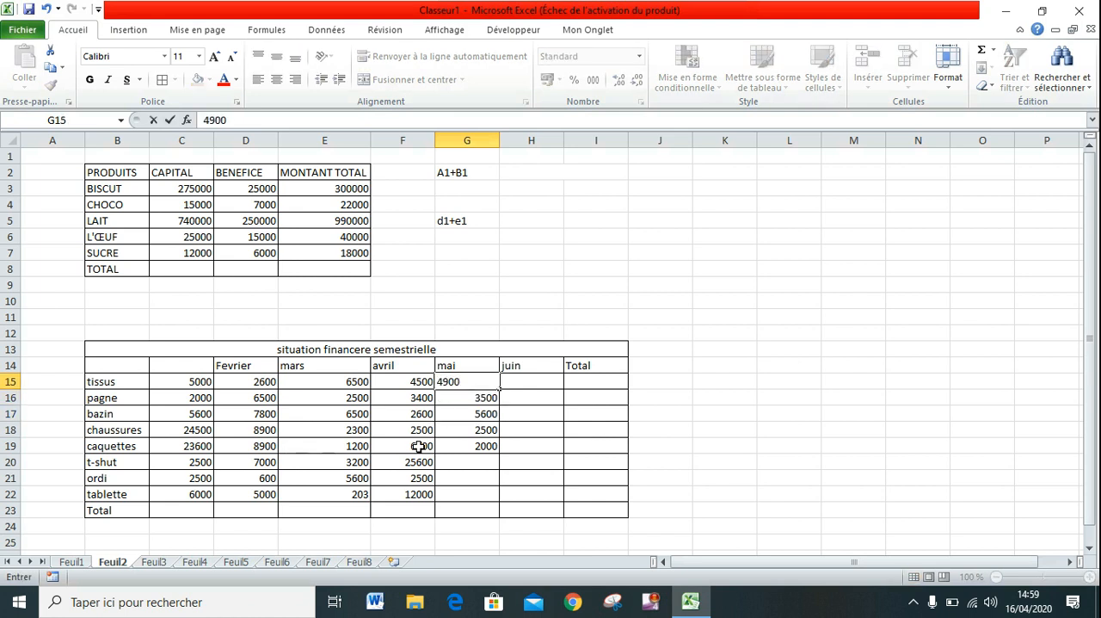
key("Down")
key("Down")
key("Down")
key("Down")
key("Down")
Edit the avril amount for caquettes in F19 to 800.
double_click(418, 446)
type("6500")
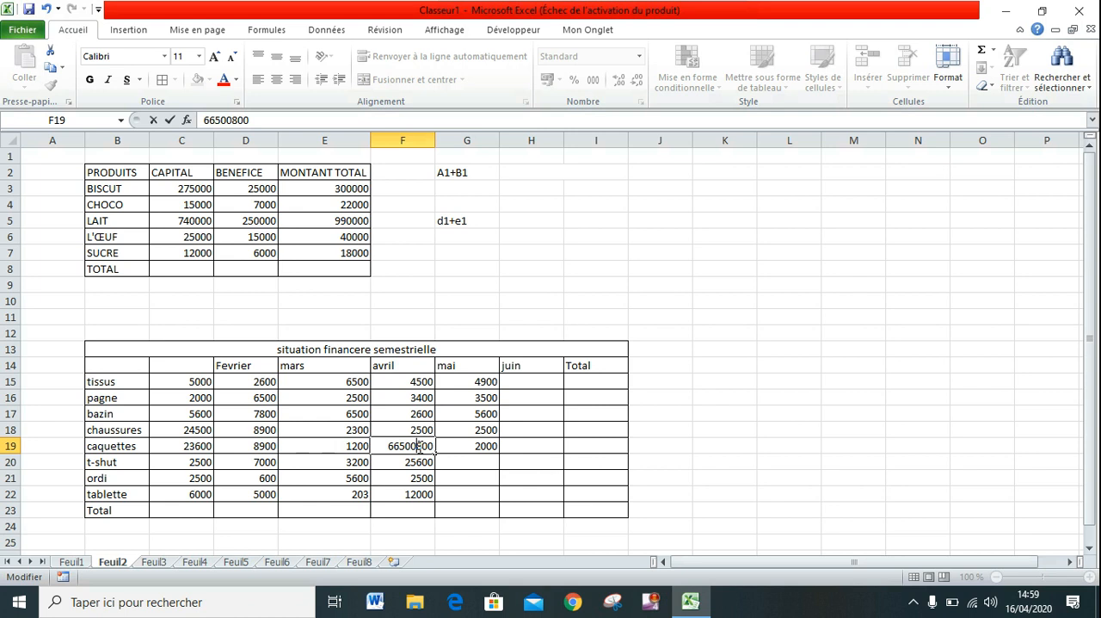
key("BackSpace")
key("BackSpace")
key("BackSpace")
key("BackSpace")
key("BackSpace")
Complete the mai amounts in G20:G22 with 2000, 3000 and 23000, from t-shut to tablette.
left_click(466, 459)
type("2000")
key("Return")
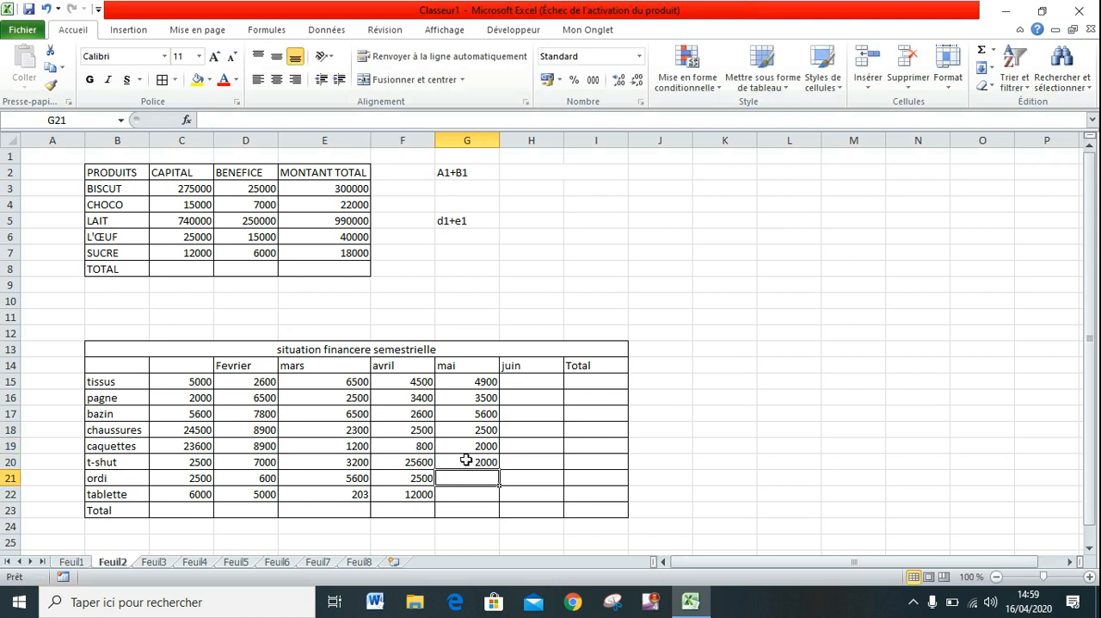
type("3000")
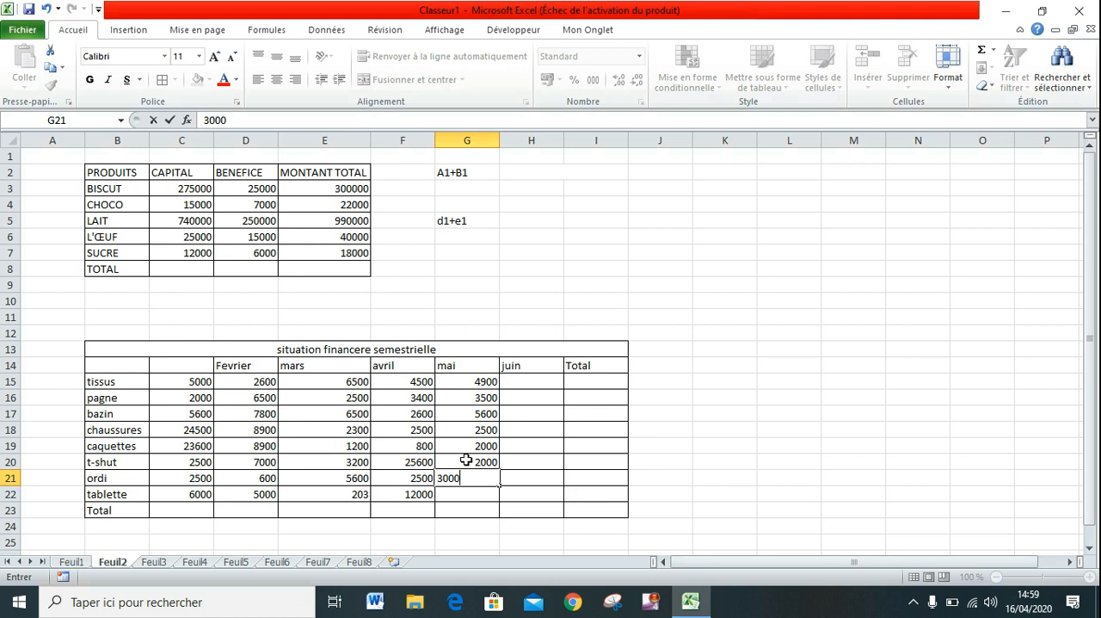
key("Return")
type("23000")
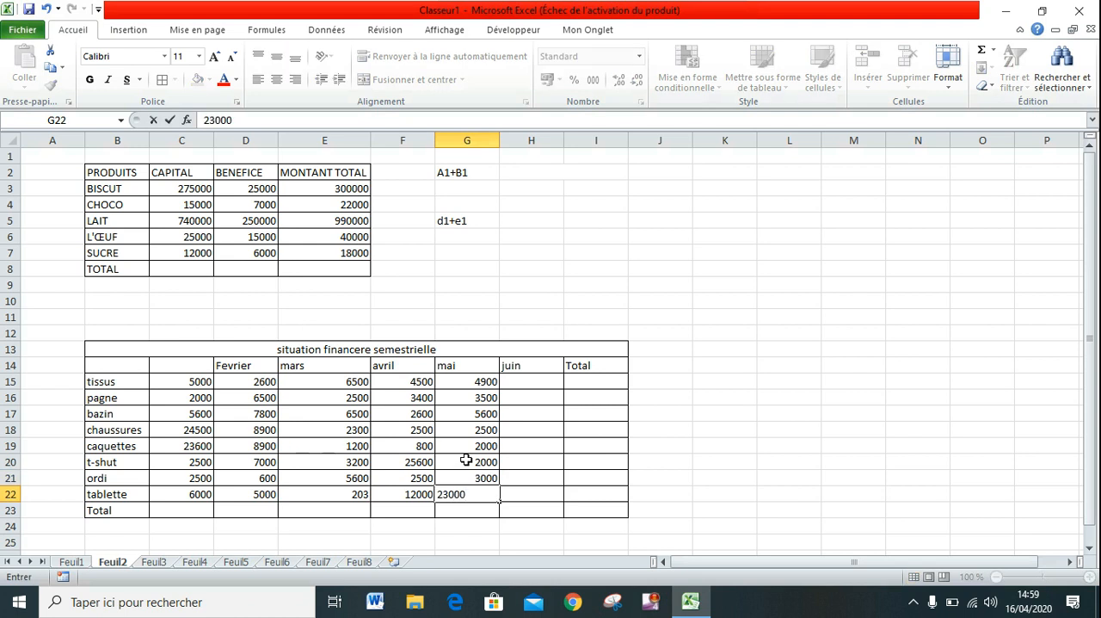
key("Tab")
Enter the juin amounts 22200 for ordi in H21 and 2300 for tablette in H22.
key("Up")
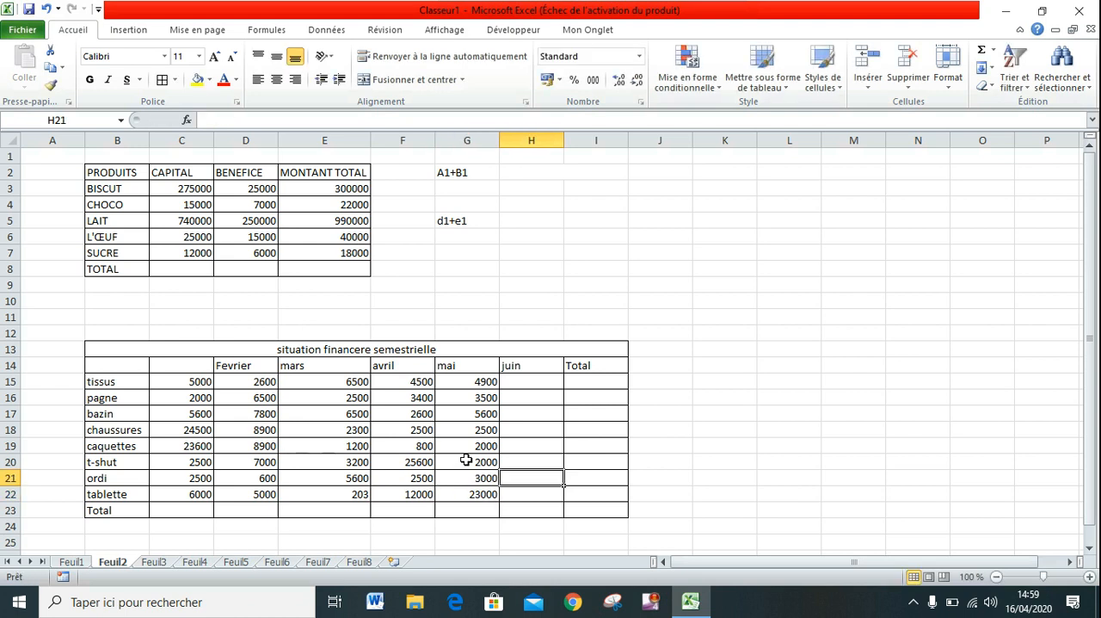
type("22200")
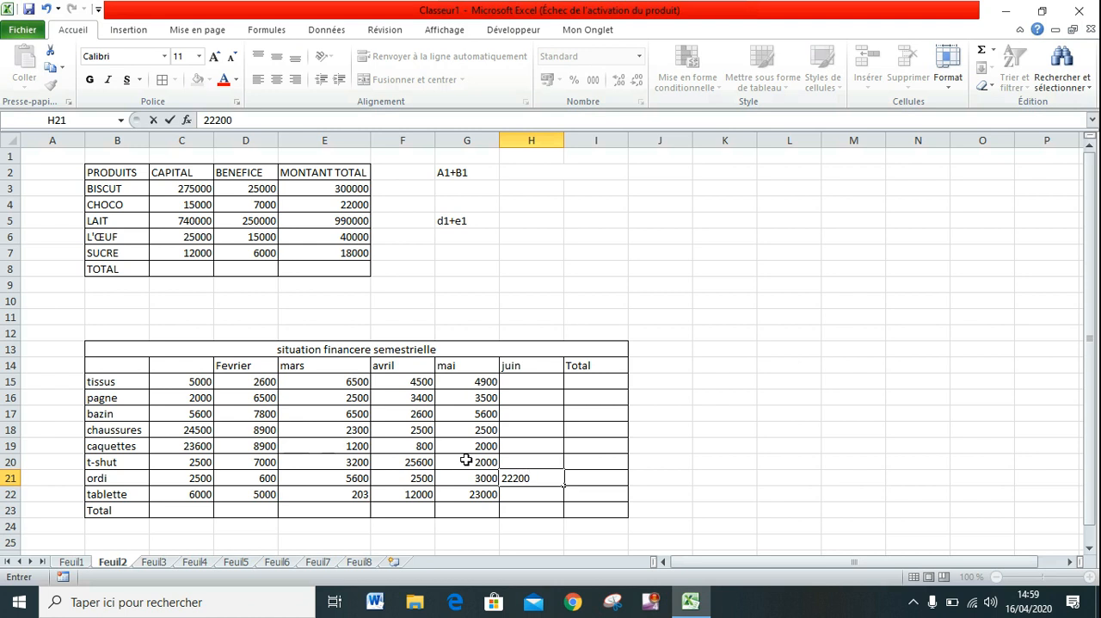
key("Return")
type("2300")
key("Up")
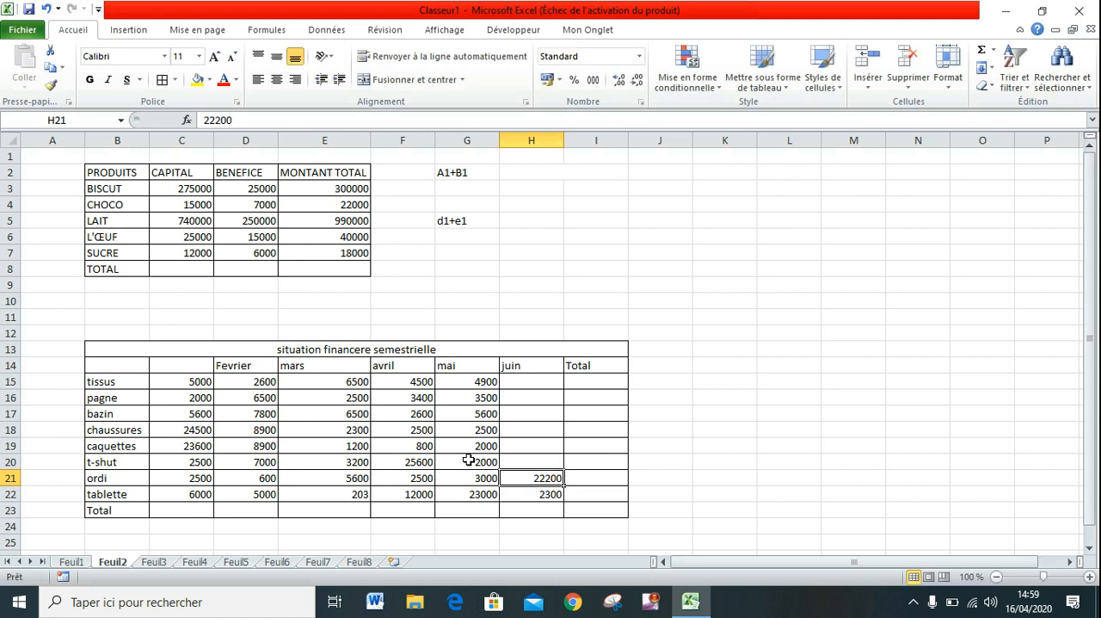
Fill the juin column upward from H20 to H15 with 5600, 8600, 789, 5200, 5900 and 5600.
key("Up")
type("5600")
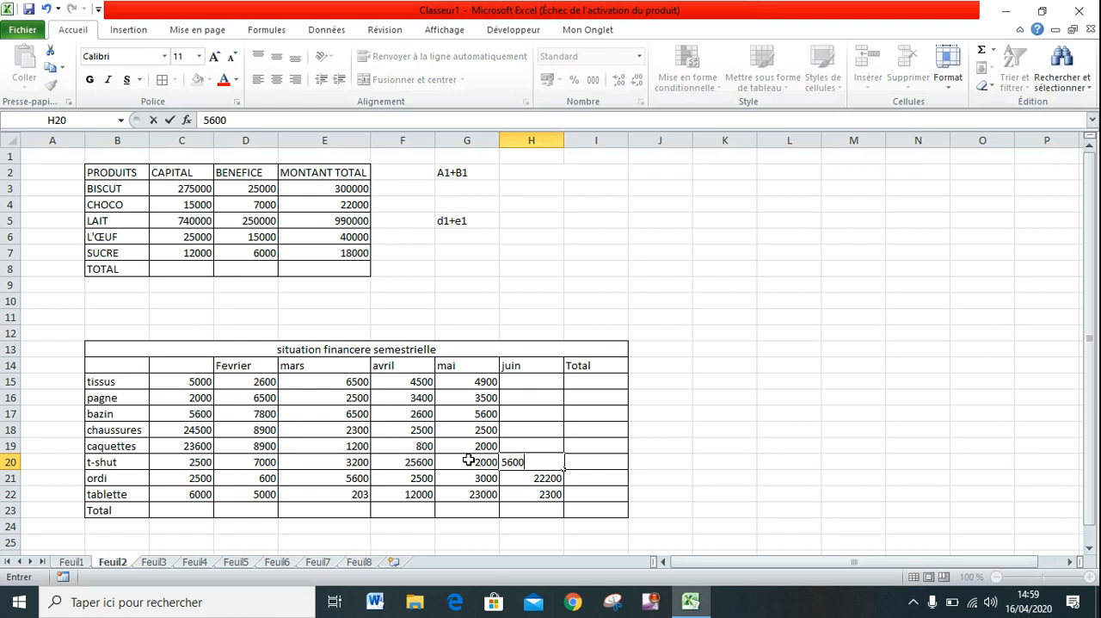
key("Up")
type("8600")
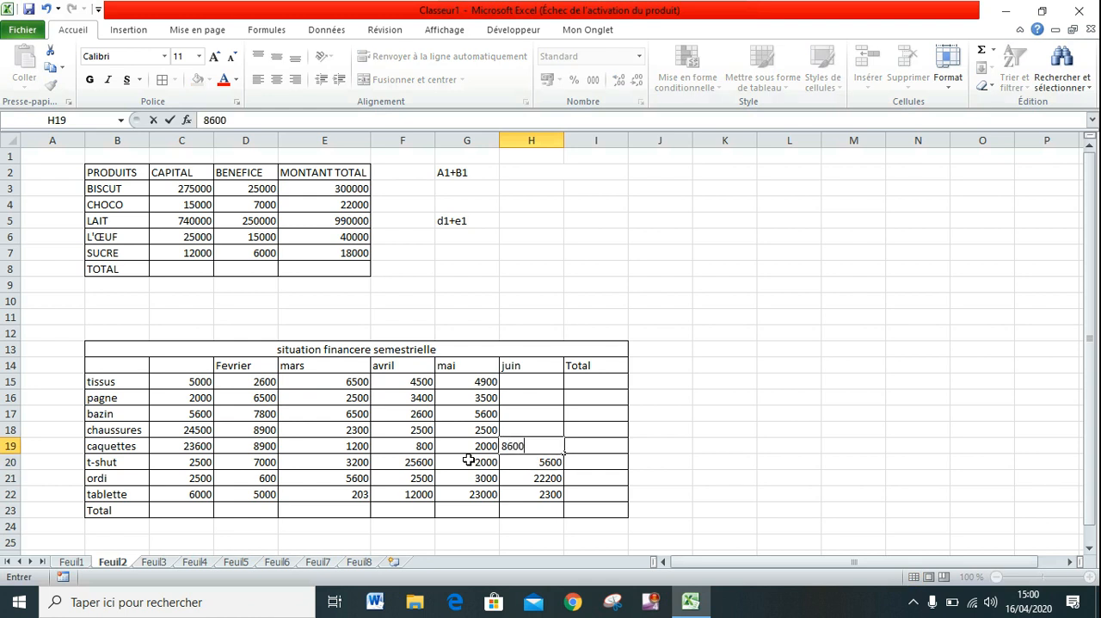
key("Up")
type("789")
key("Up")
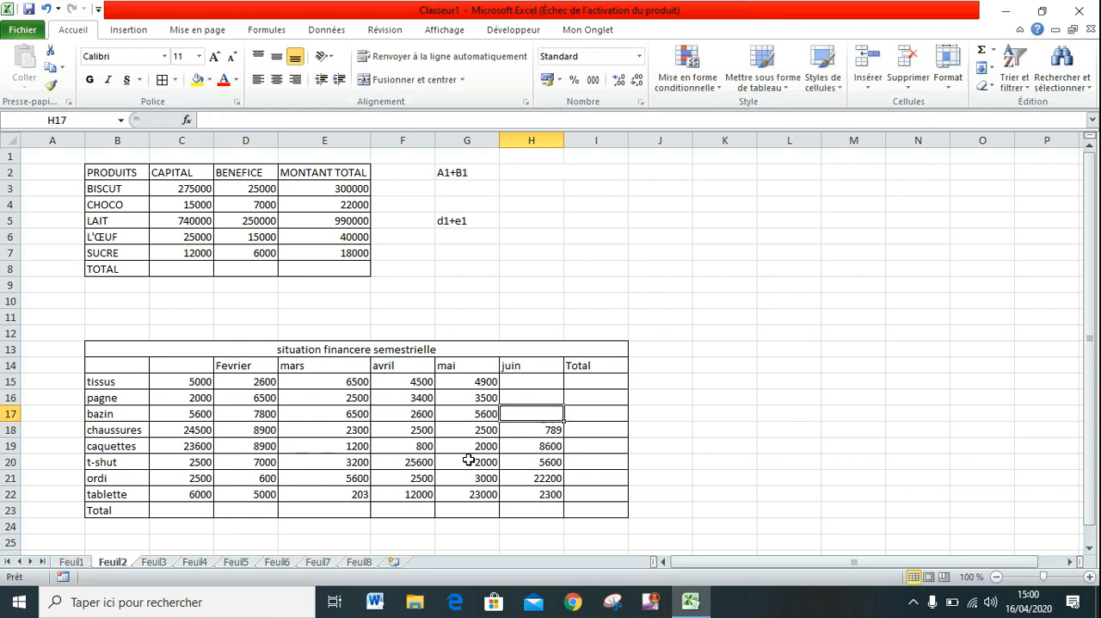
type("5200")
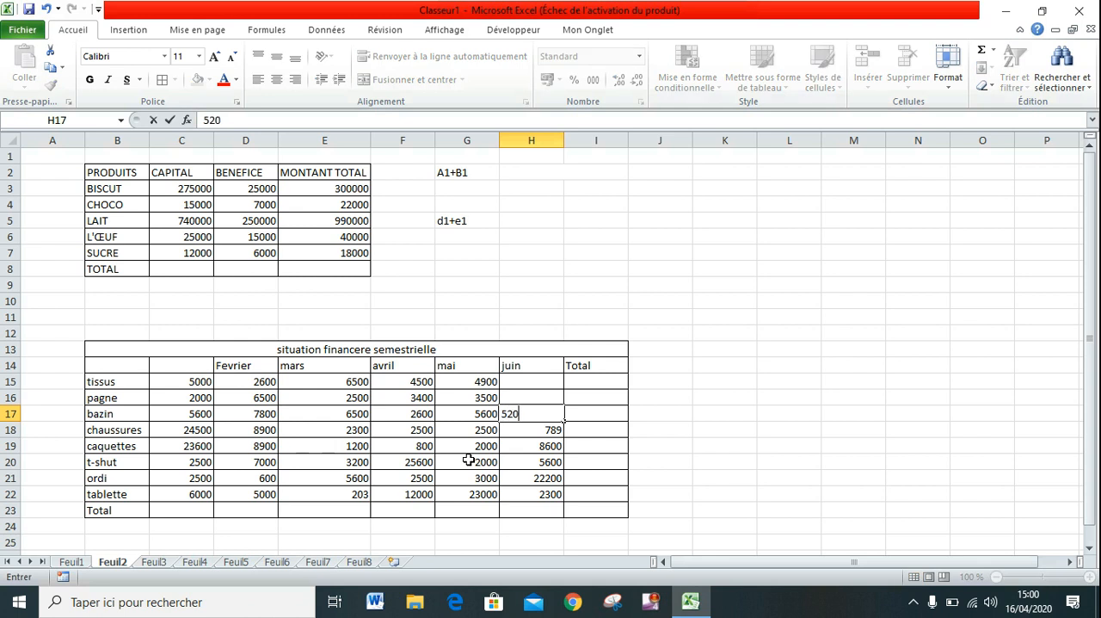
key("Up")
type("5900")
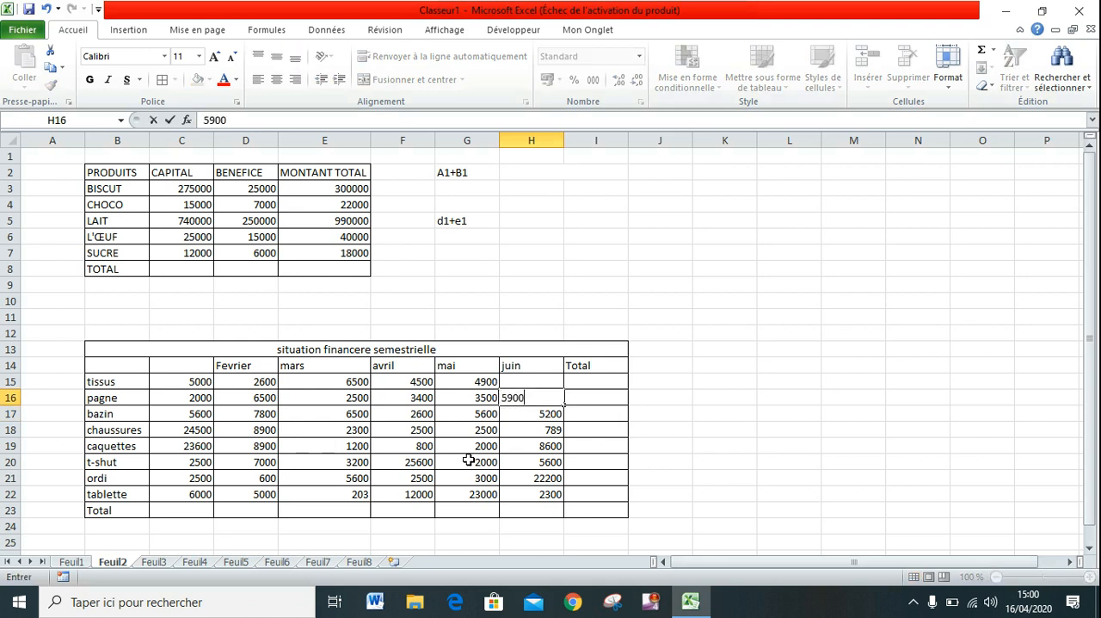
key("Up")
type("5600")
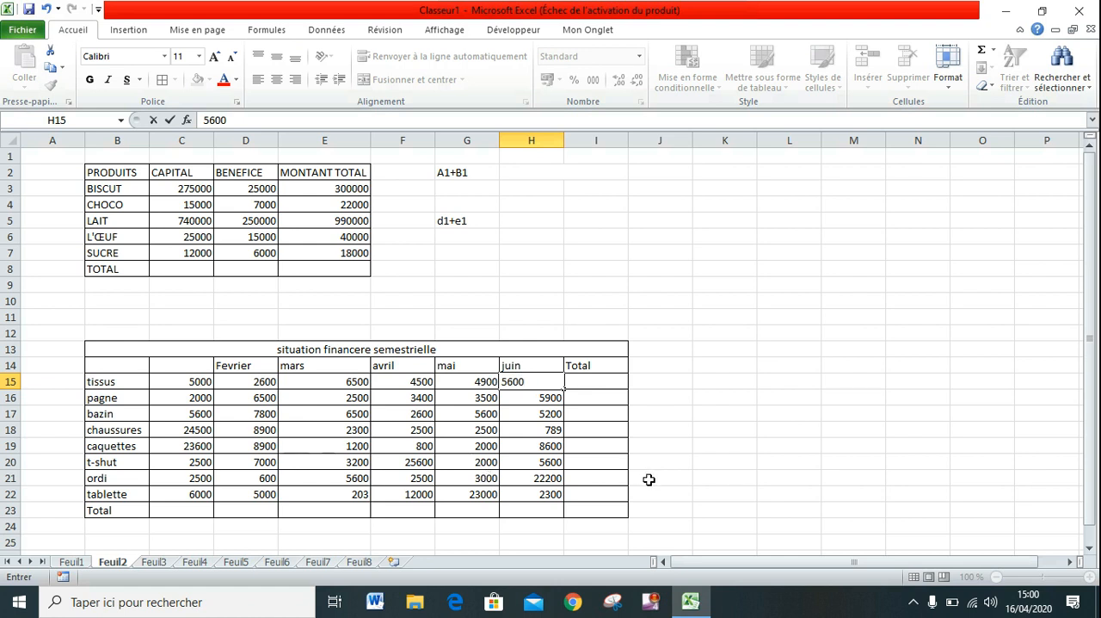
left_click(596, 382)
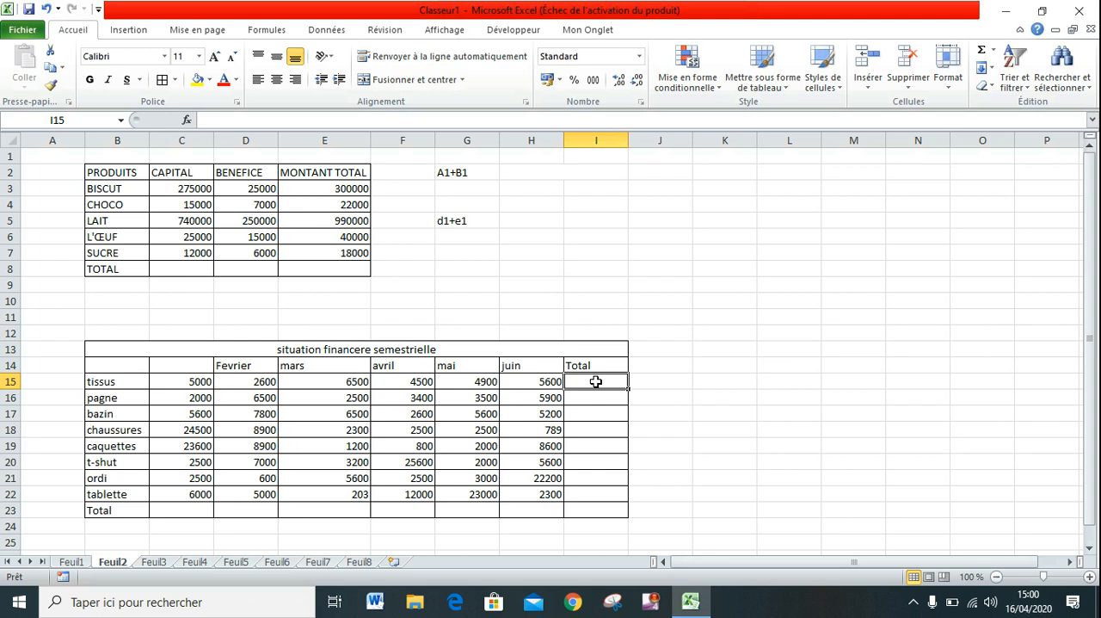
Enter the header janvier in C14, above the first column of amounts.
left_click(193, 368)
type("janvier")
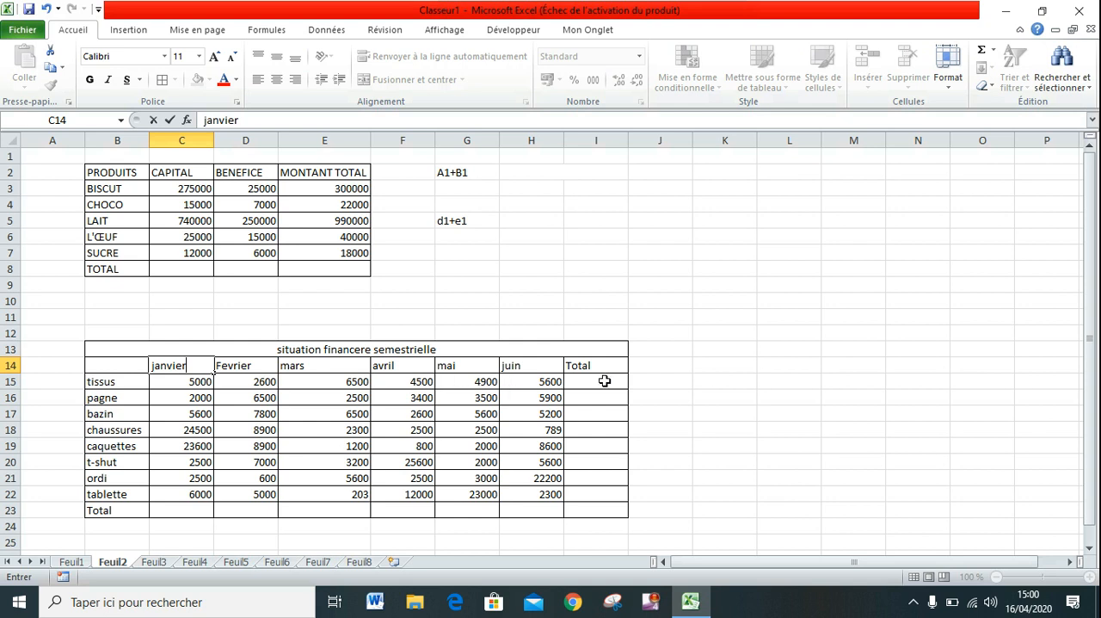
left_click(696, 352)
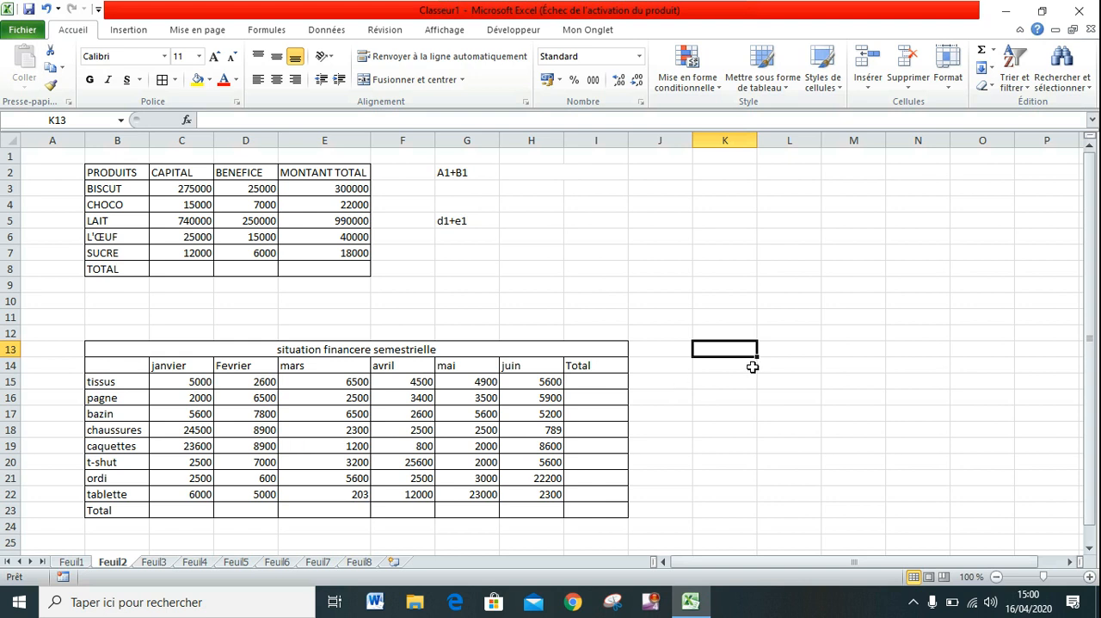
Merge and center the range K13:O19 and enter the text "soit" in it.
left_click_drag(740, 348, 994, 439)
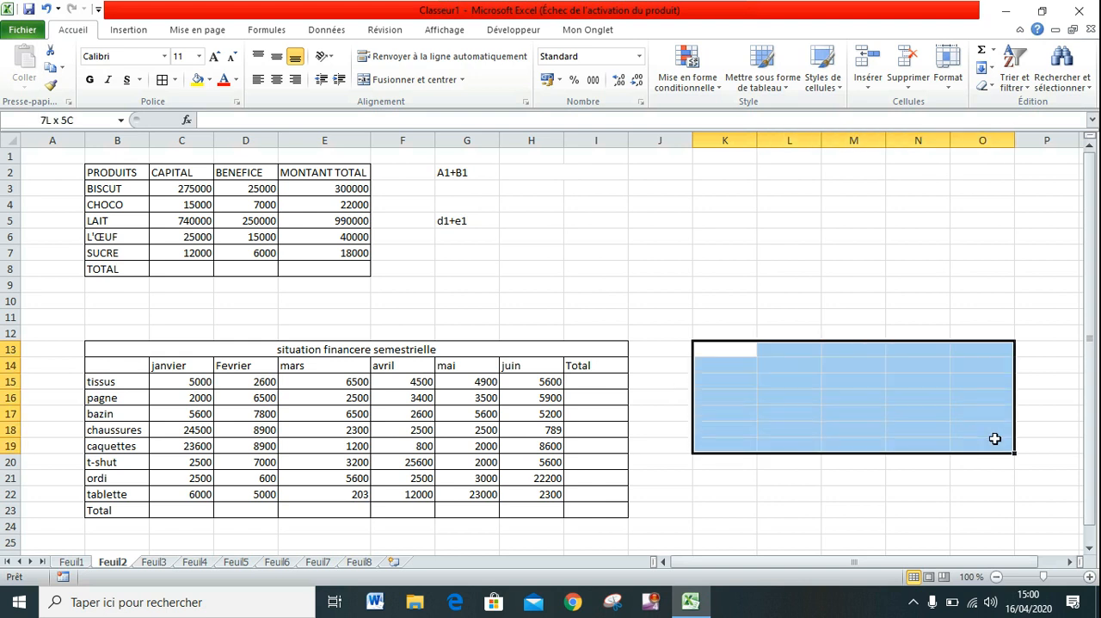
left_click(364, 78)
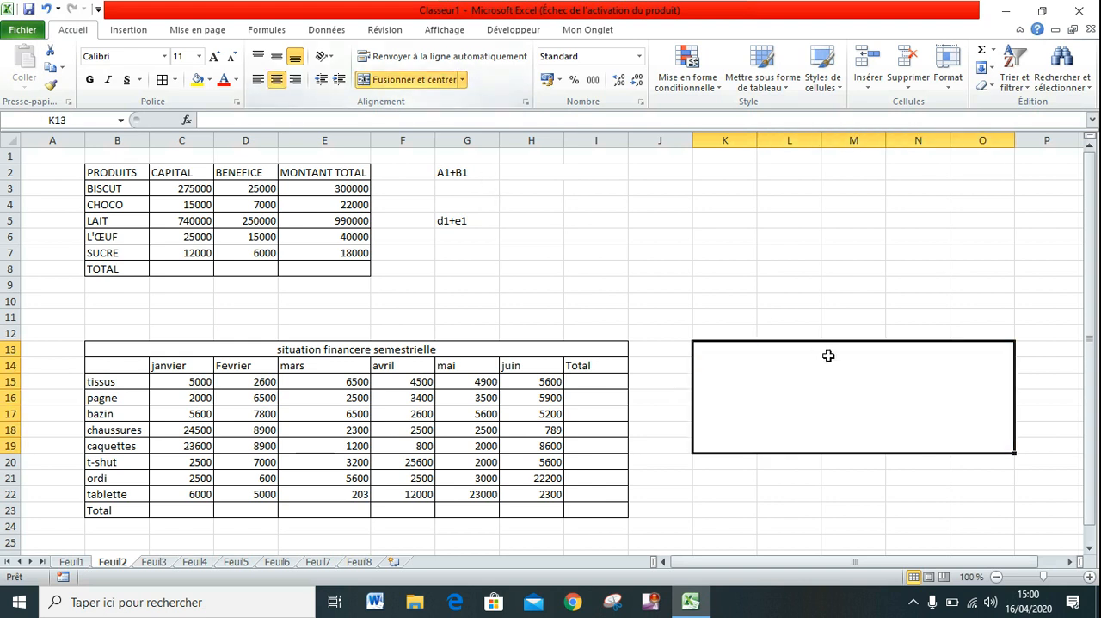
type("soit")
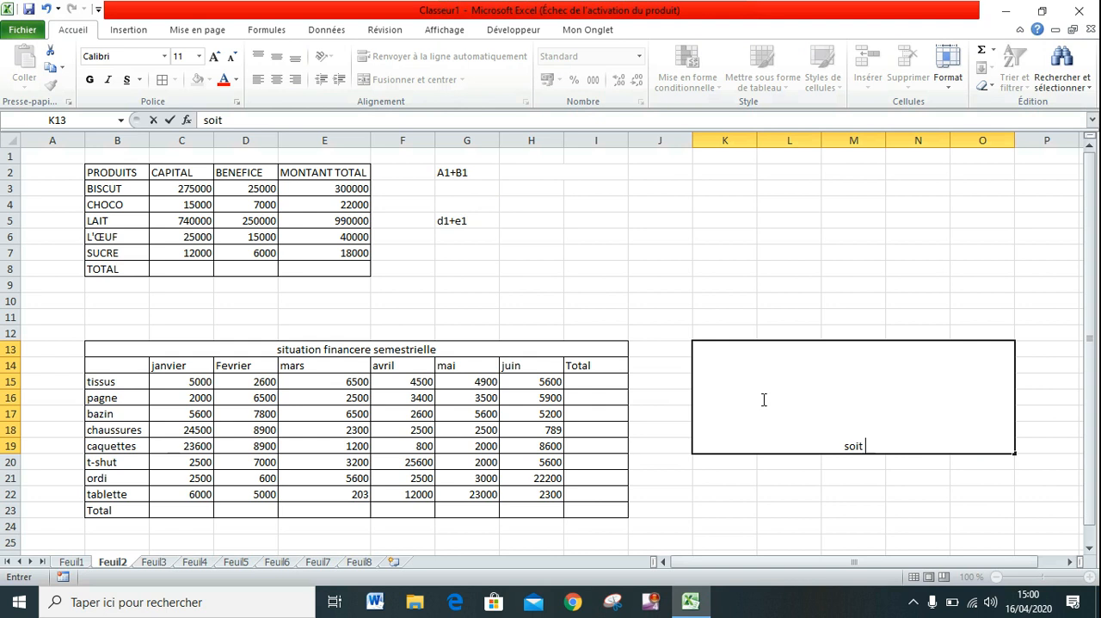
key("Return")
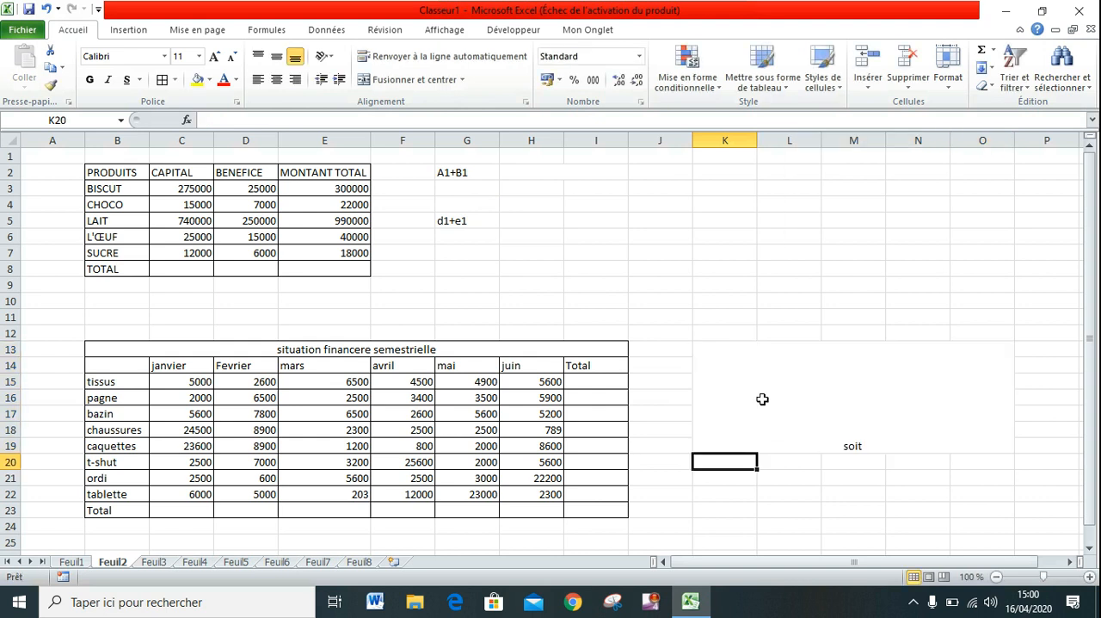
Align the text of the merged note cell K13:O19 to the top of the cell.
left_click(853, 446)
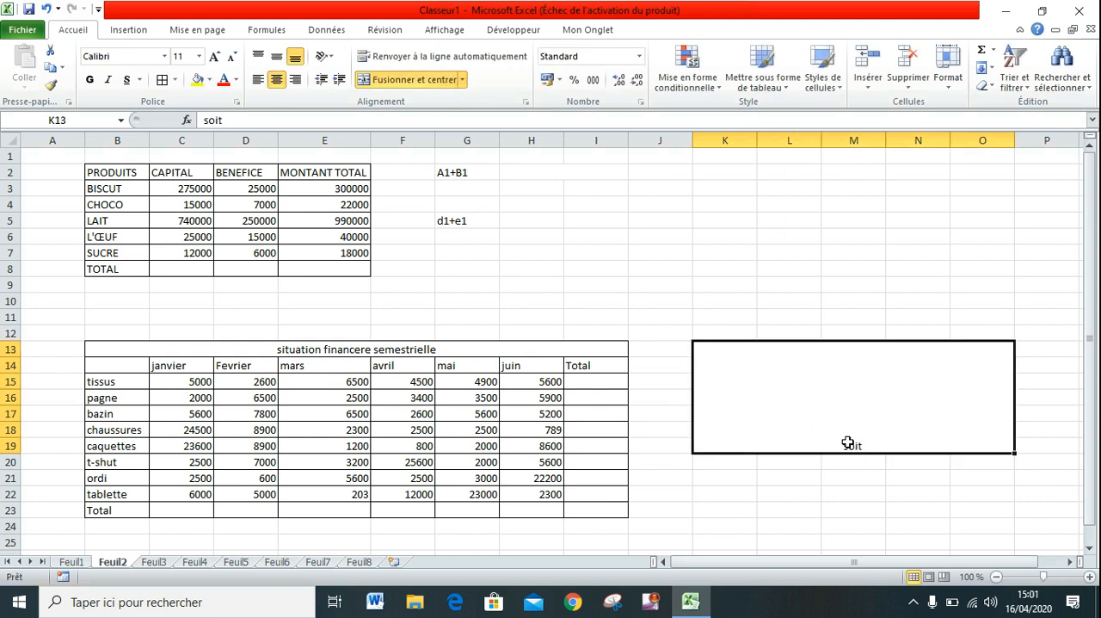
left_click(280, 60)
left_click(256, 58)
left_click(707, 318)
left_click(770, 355)
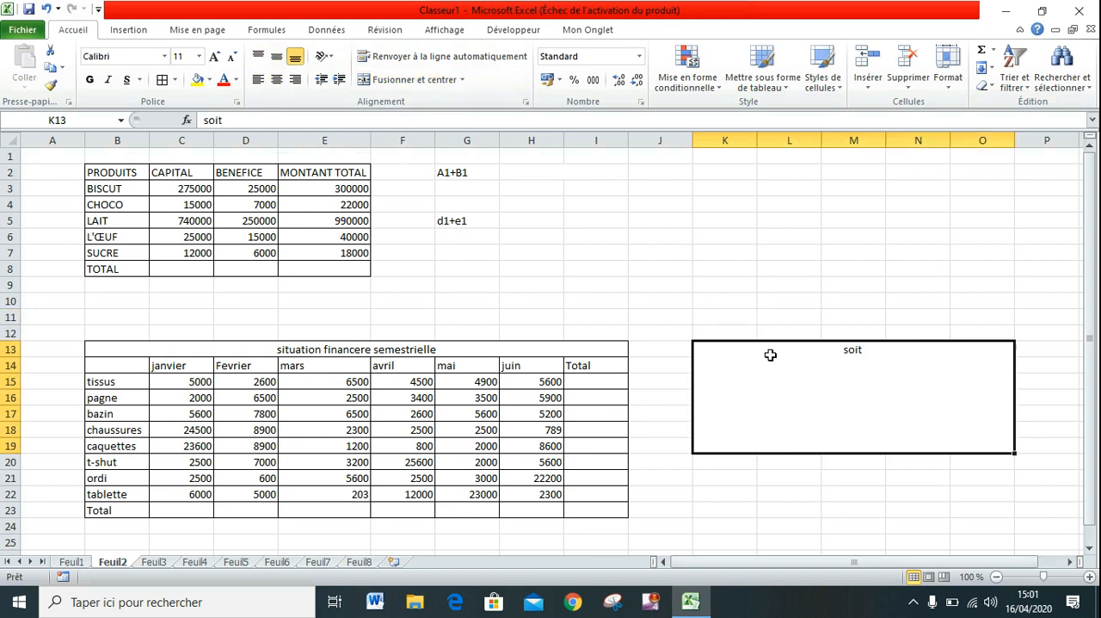
Extend the text of the merged note cell to "soit: c2,d2,".
double_click(876, 352)
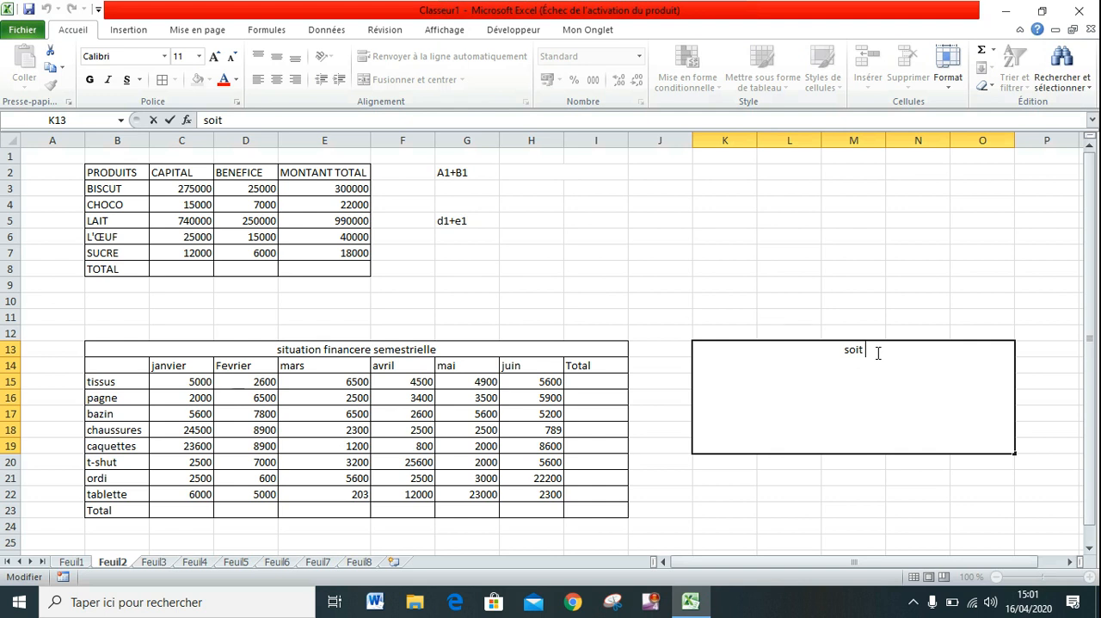
key("BackSpace")
type(": c2,")
key("BackSpace")
key("BackSpace")
type("2,d2,e2,f2,")
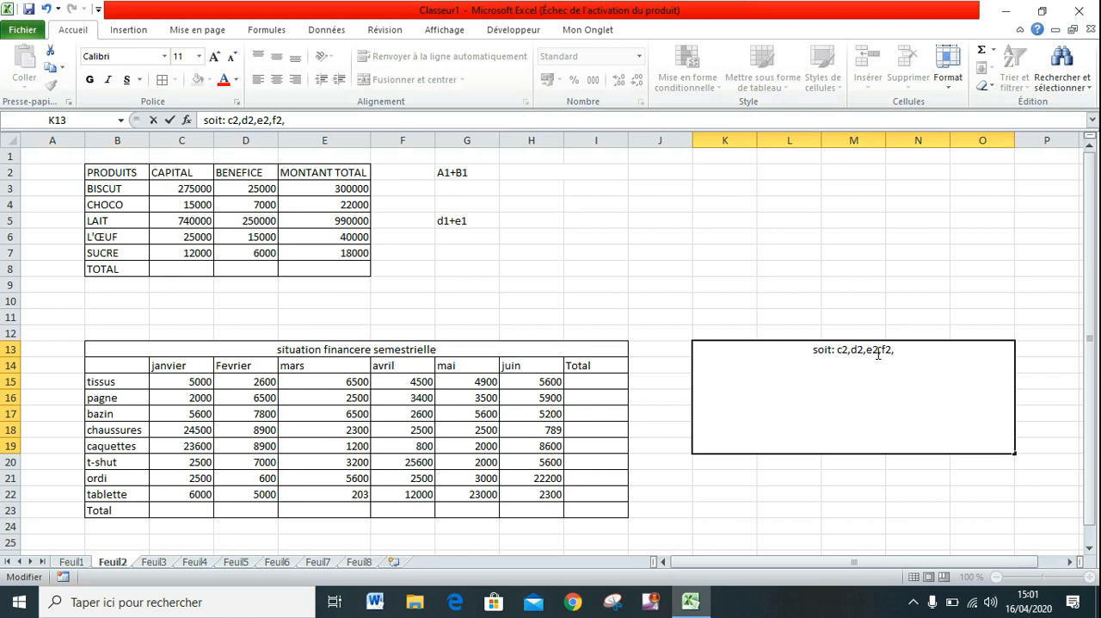
type("g2,")
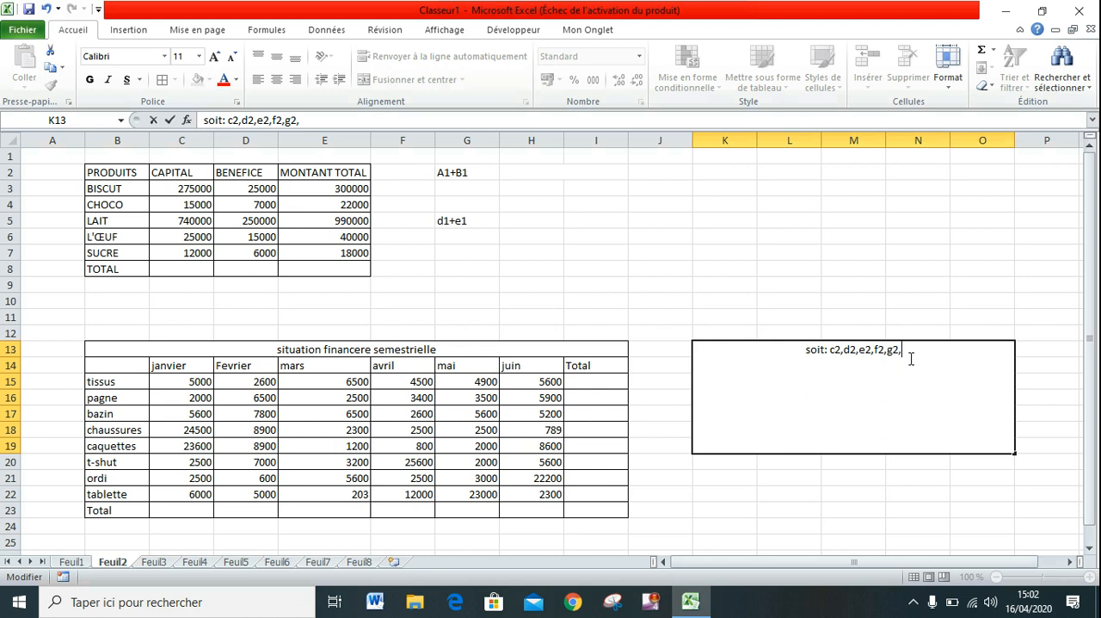
type("h2")
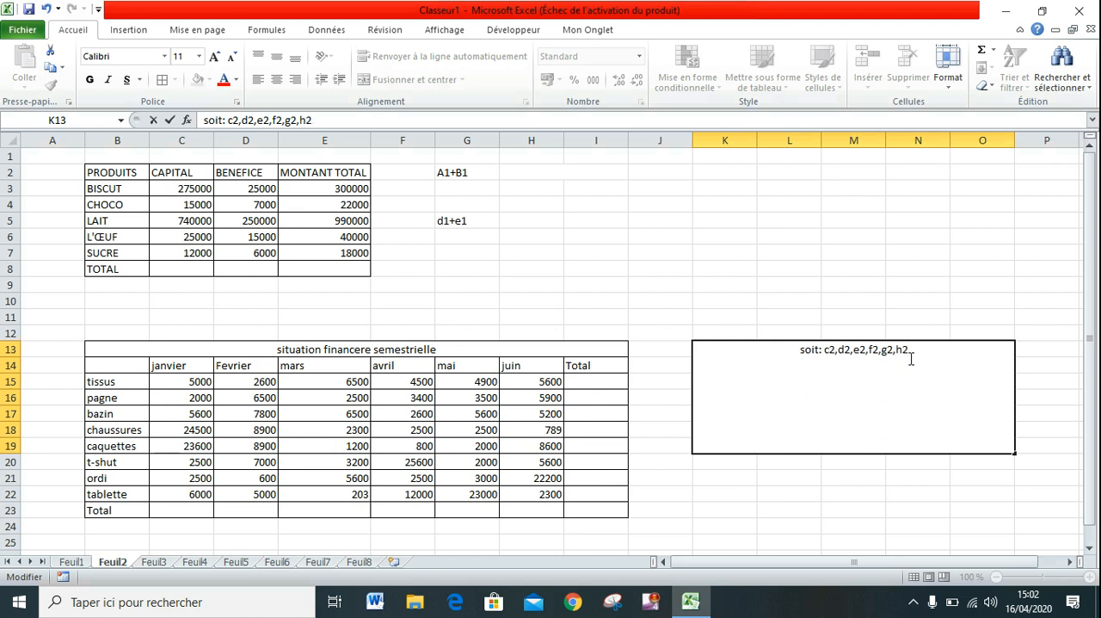
key("BackSpace")
key("BackSpace")
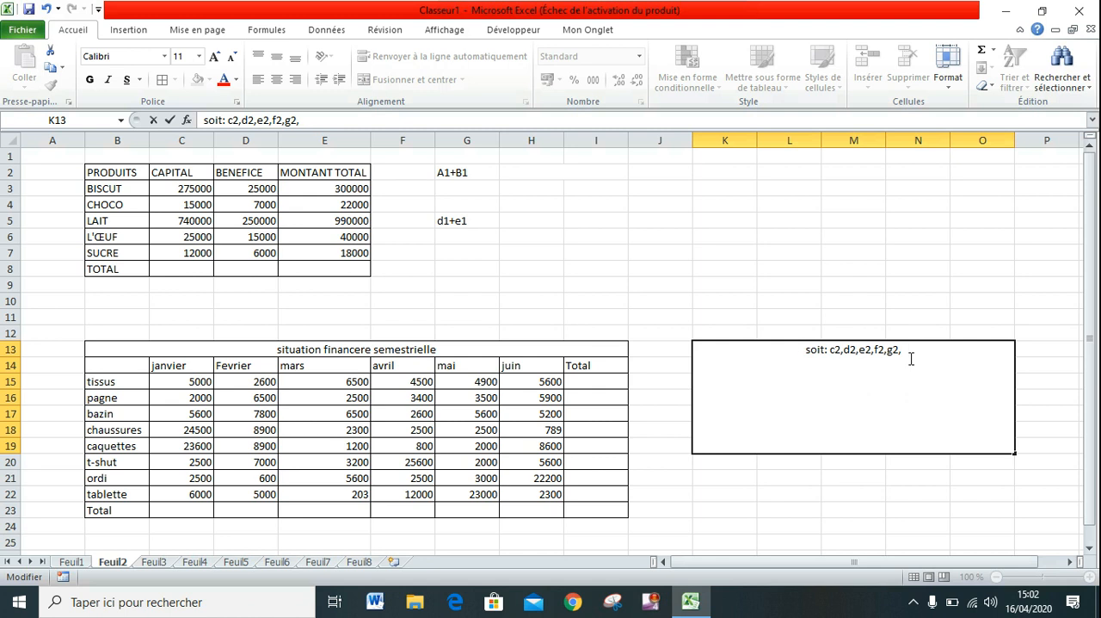
Append the formula example " h2=somme(c2:g2)" to the note text in the merged cell K13.
type("h2=")
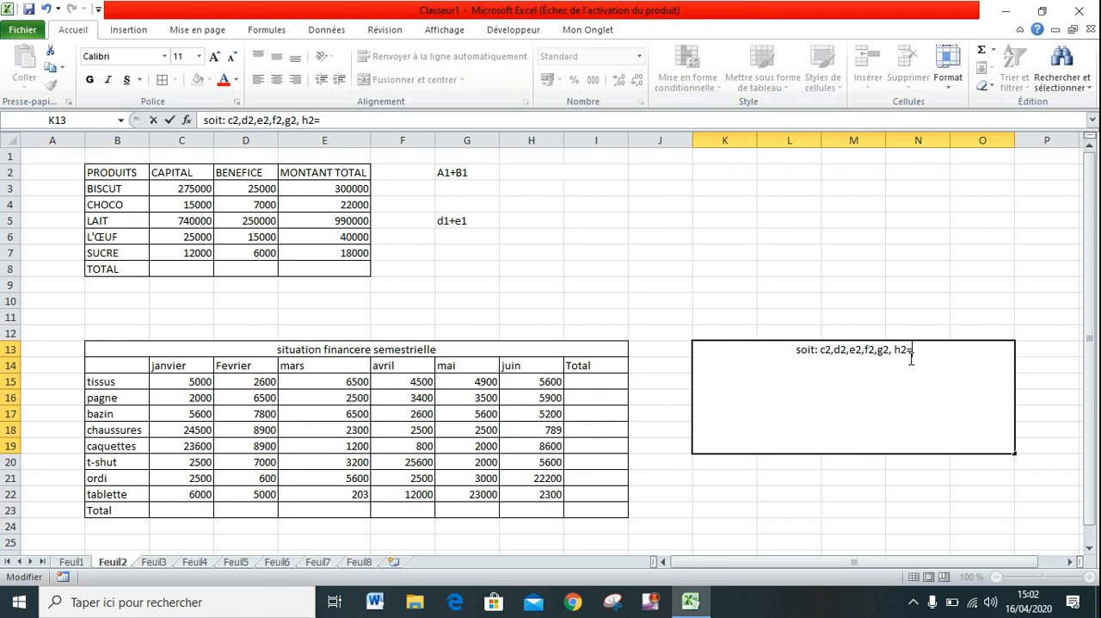
type("so")
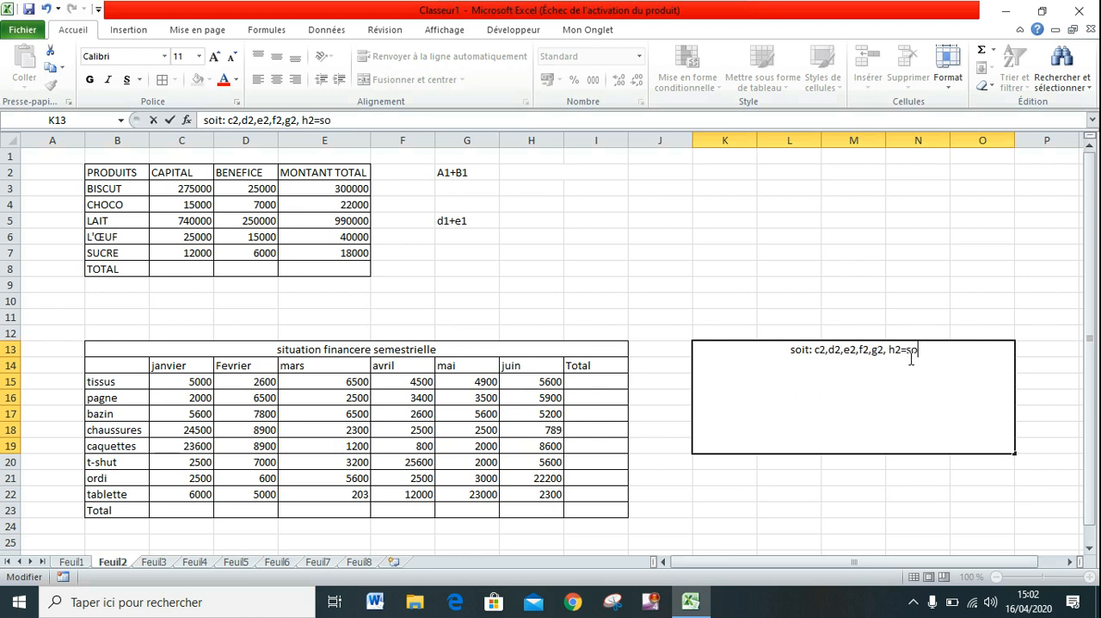
type("mme")
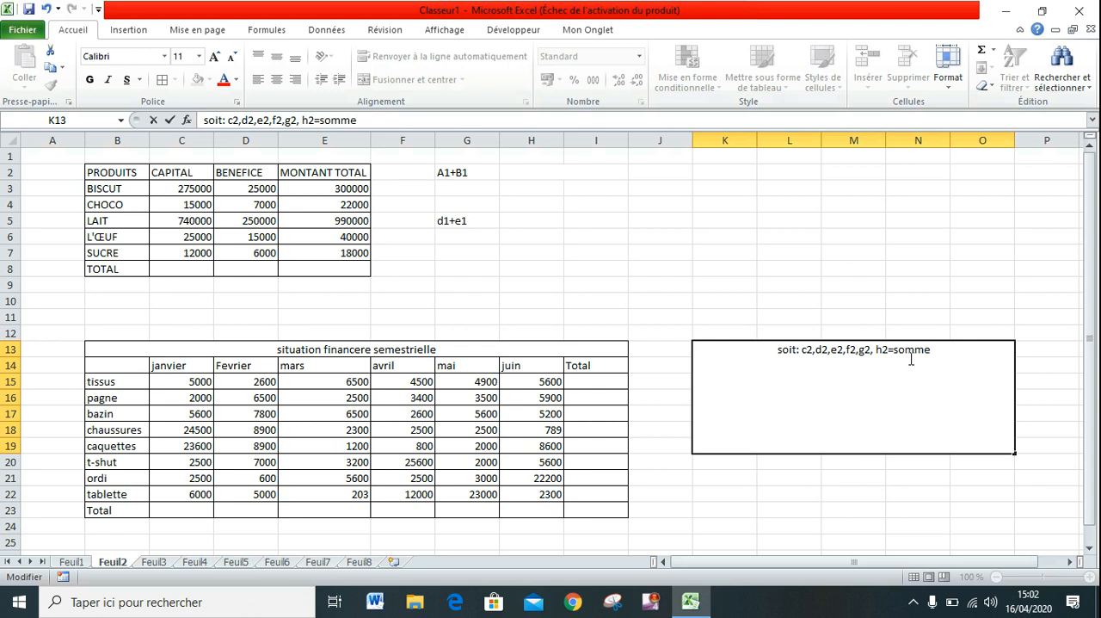
type("(")
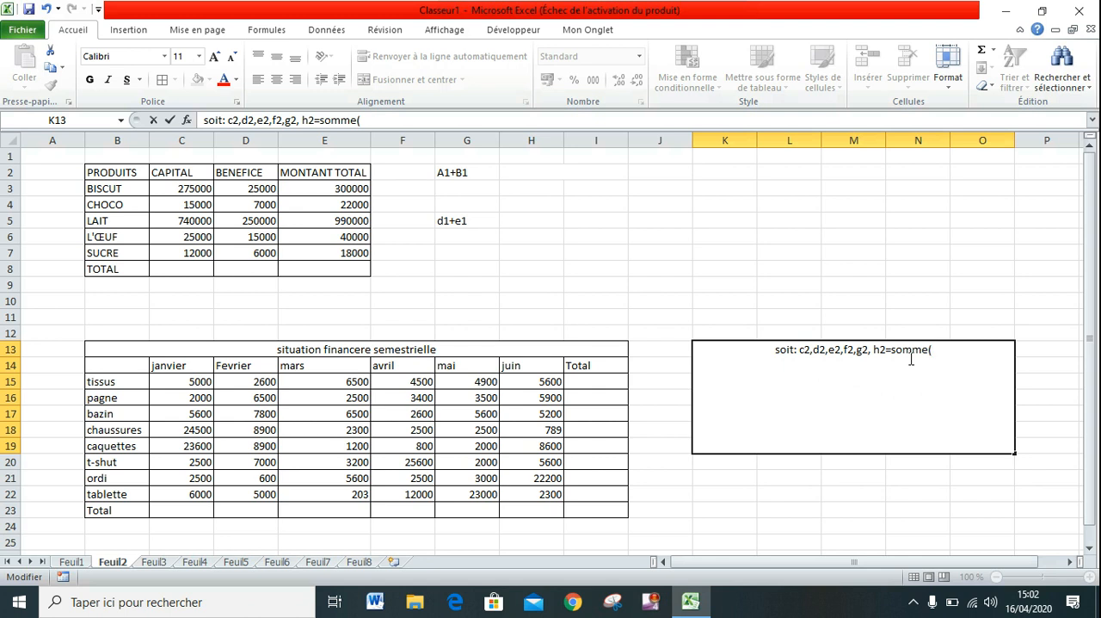
type("c2")
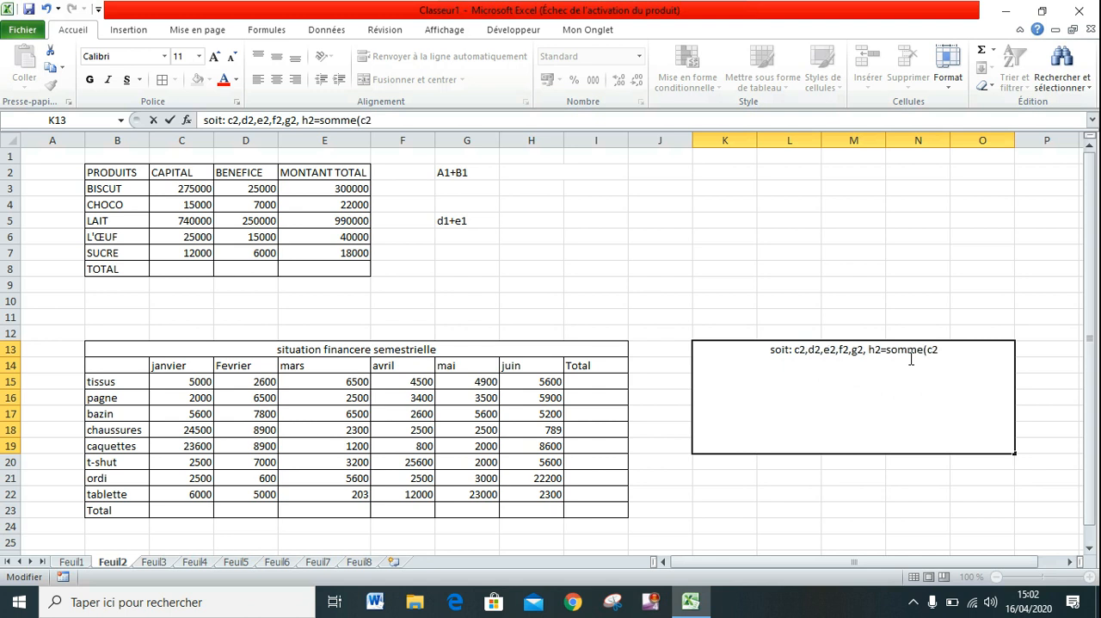
type(":")
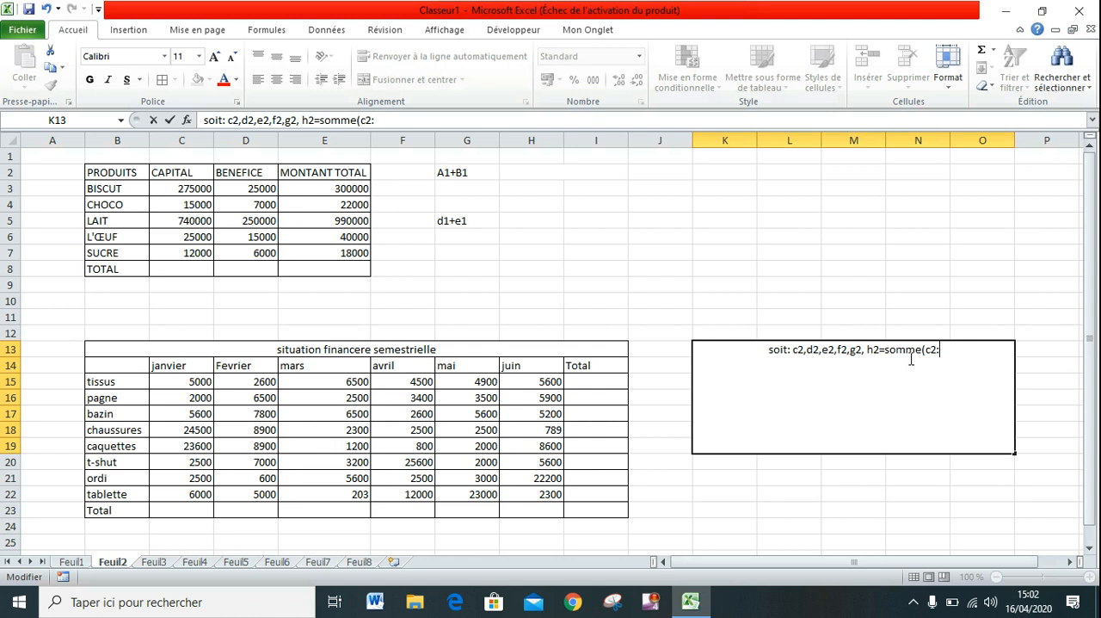
type("g")
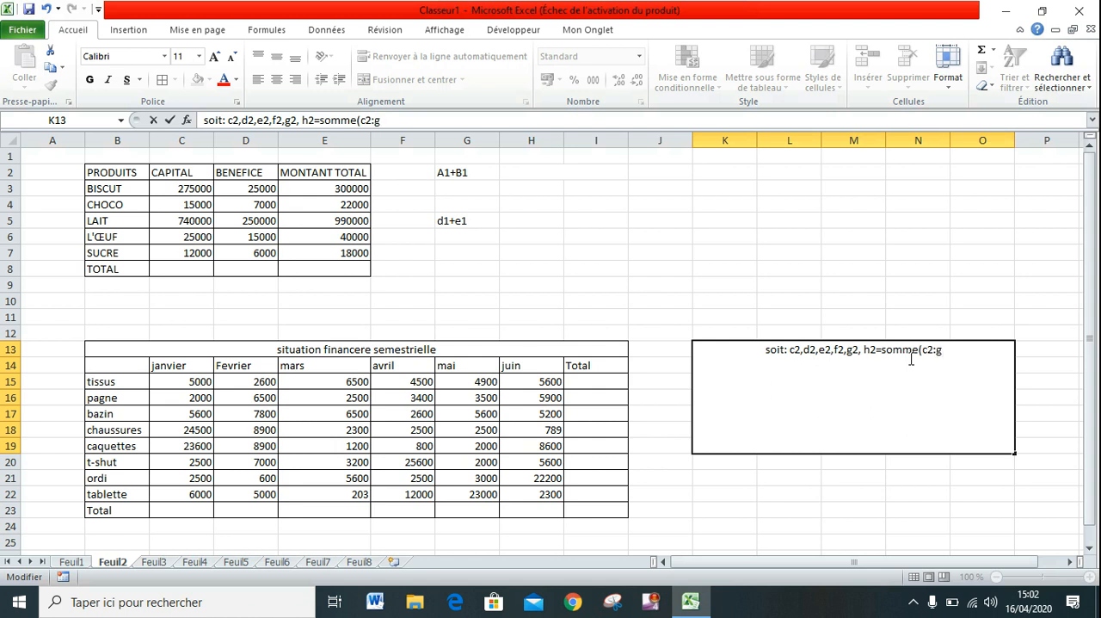
type("2)")
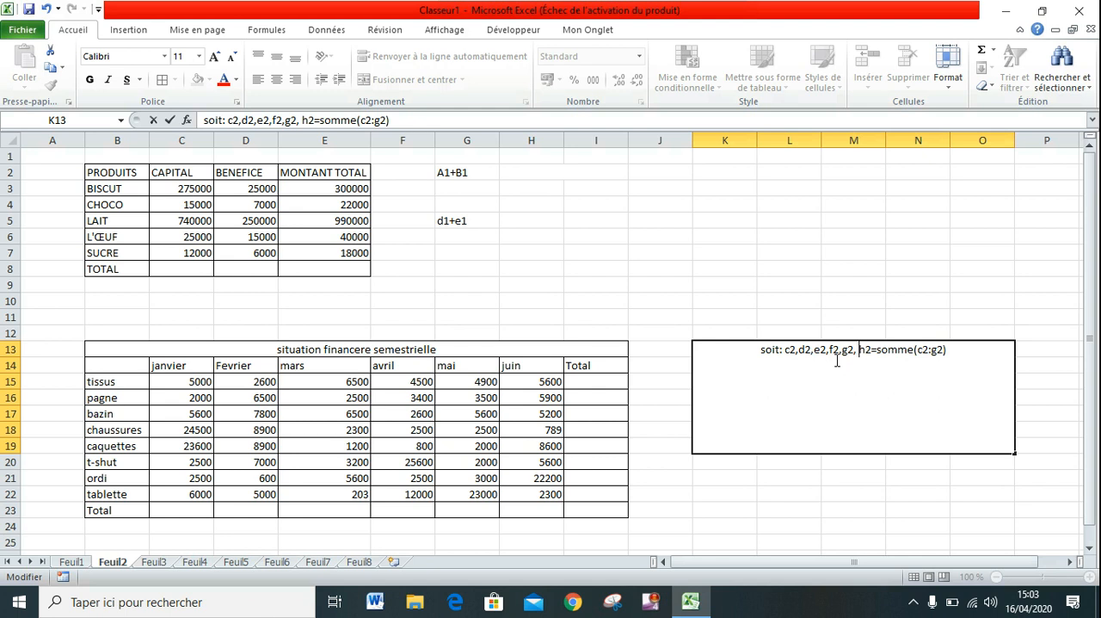
Correct the note so that h2 joins the reference list and the formula example begins with I: "g2,h2, I=somme(c2:g2)".
key("BackSpace")
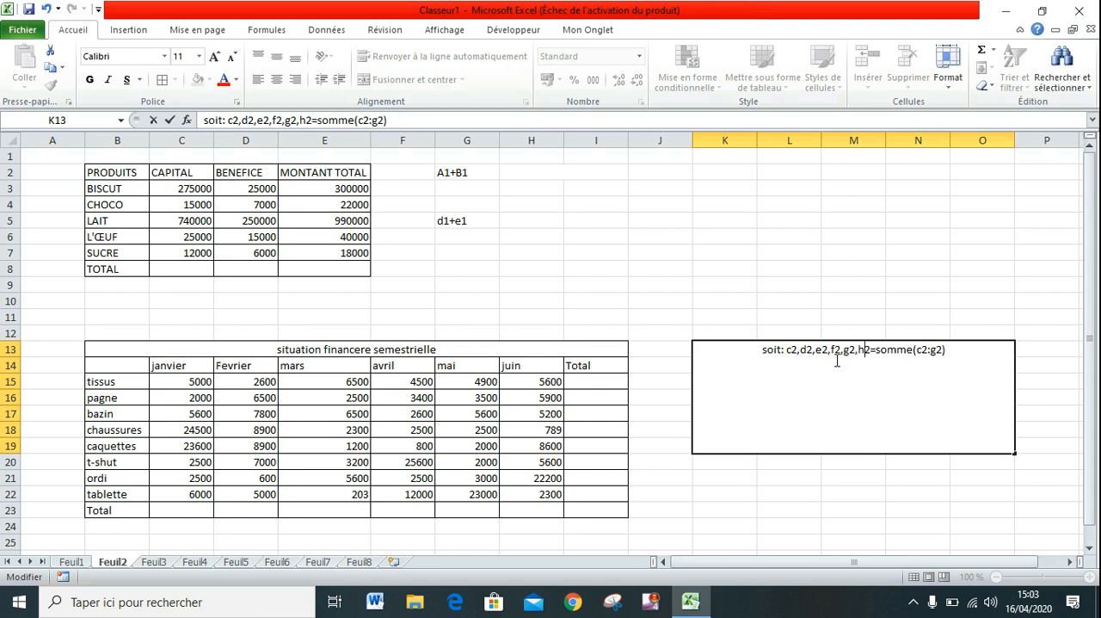
type(",")
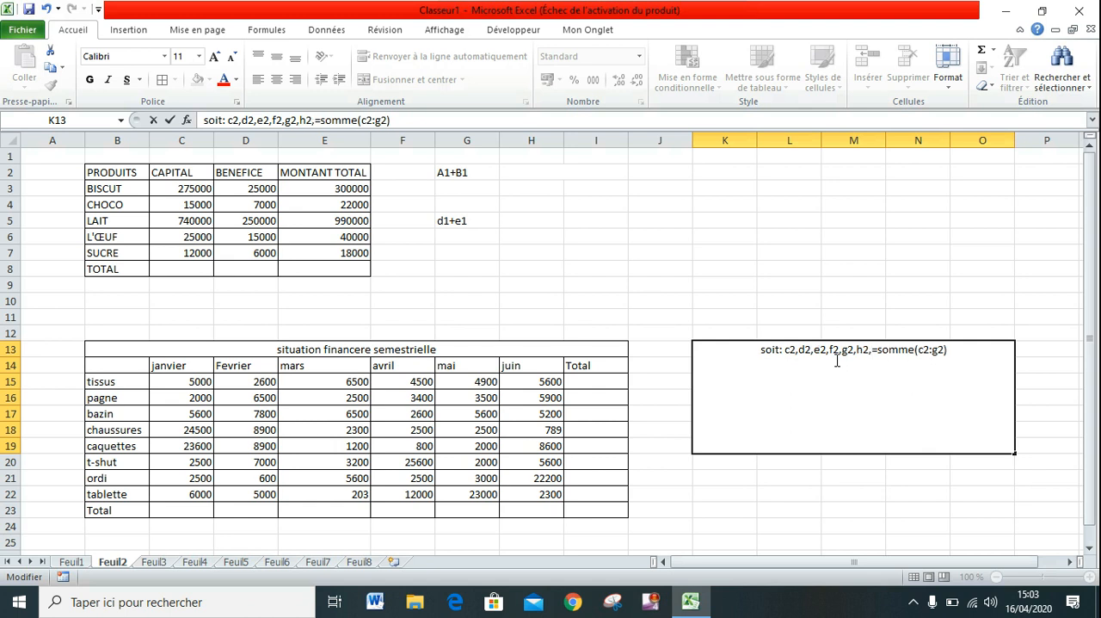
type(" l")
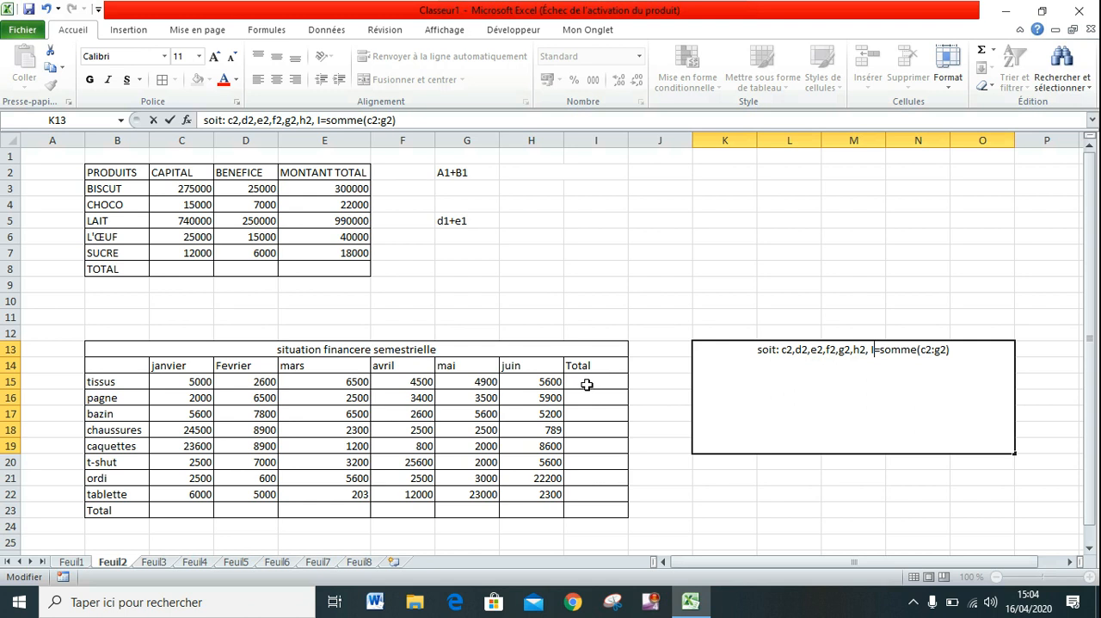
Examine the tissus row's monthly amounts from C15 to H15 and its total cell I15 against the note.
left_click(186, 382)
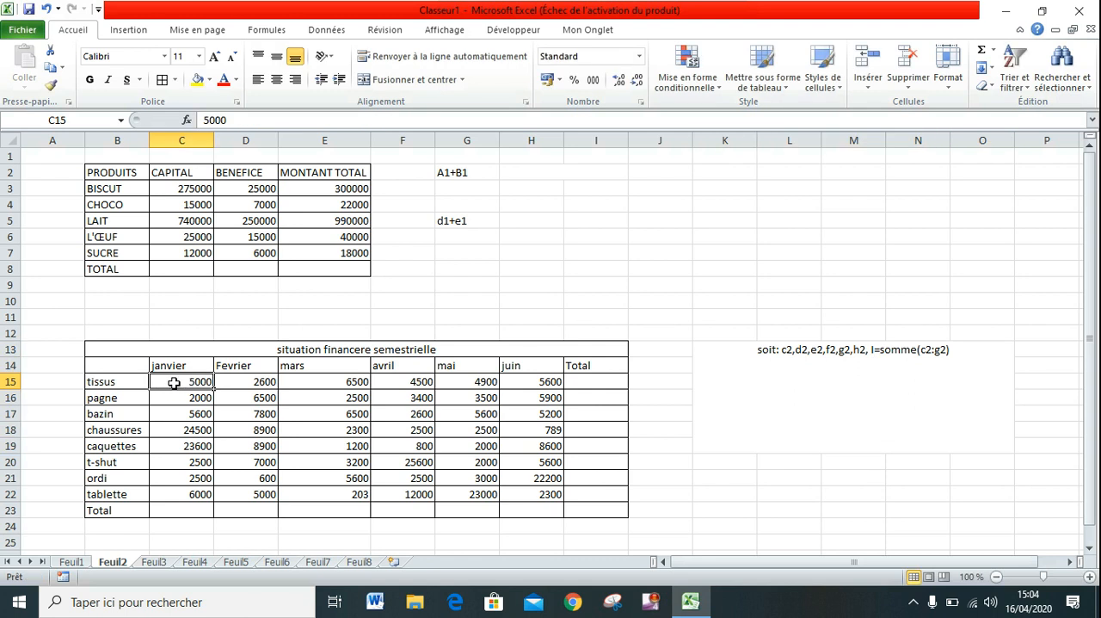
left_click(258, 382)
left_click(306, 383)
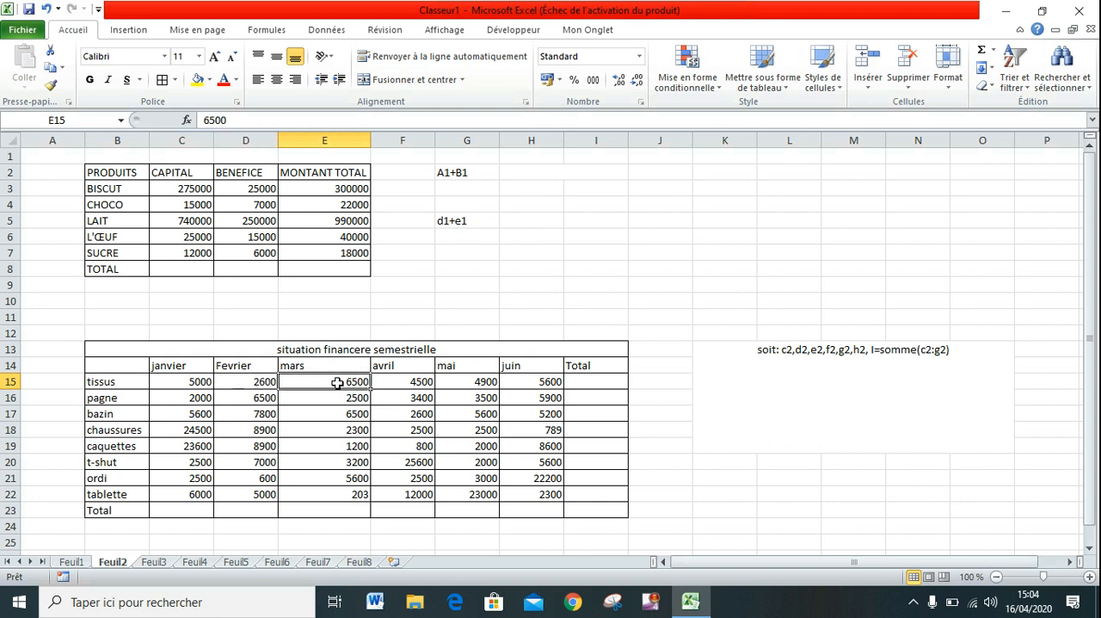
left_click(387, 382)
left_click(450, 382)
left_click(516, 387)
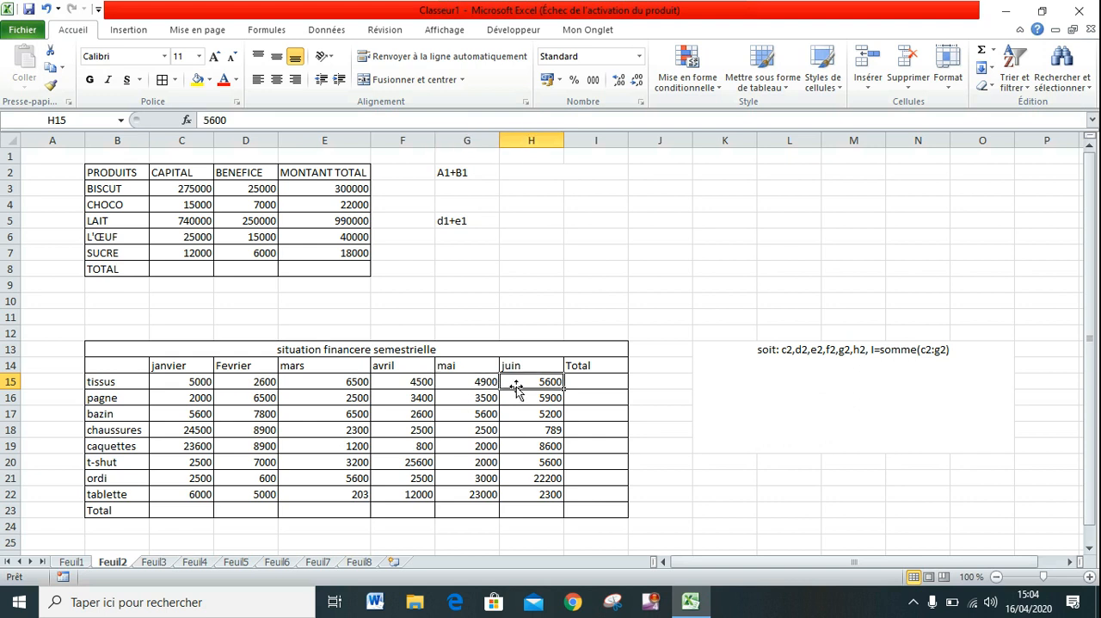
left_click(583, 382)
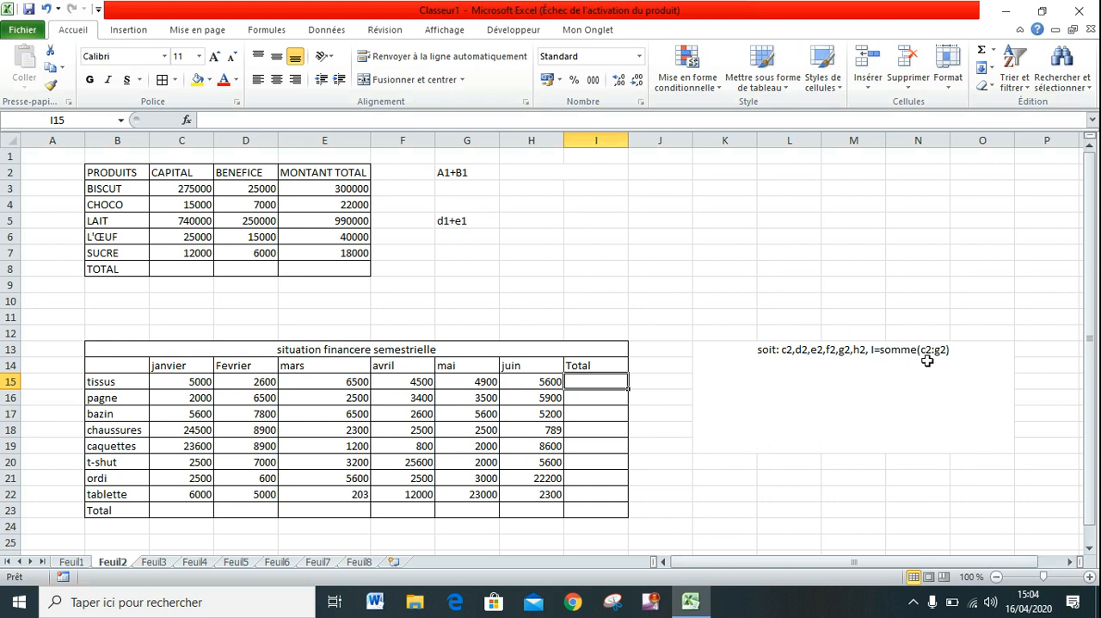
left_click(195, 384)
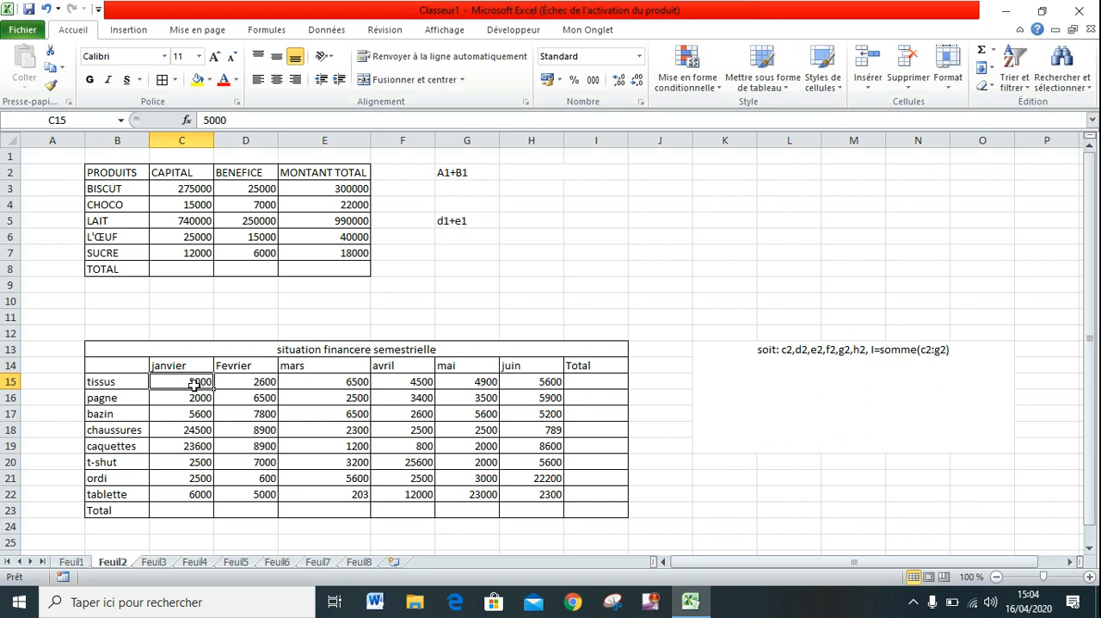
left_click(838, 380)
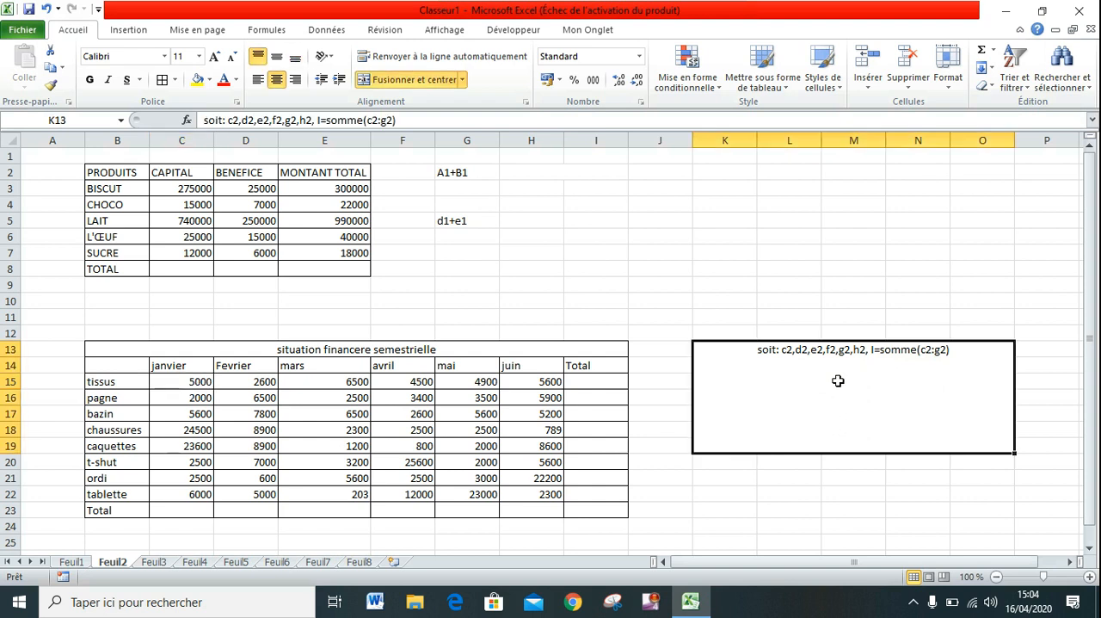
double_click(968, 350)
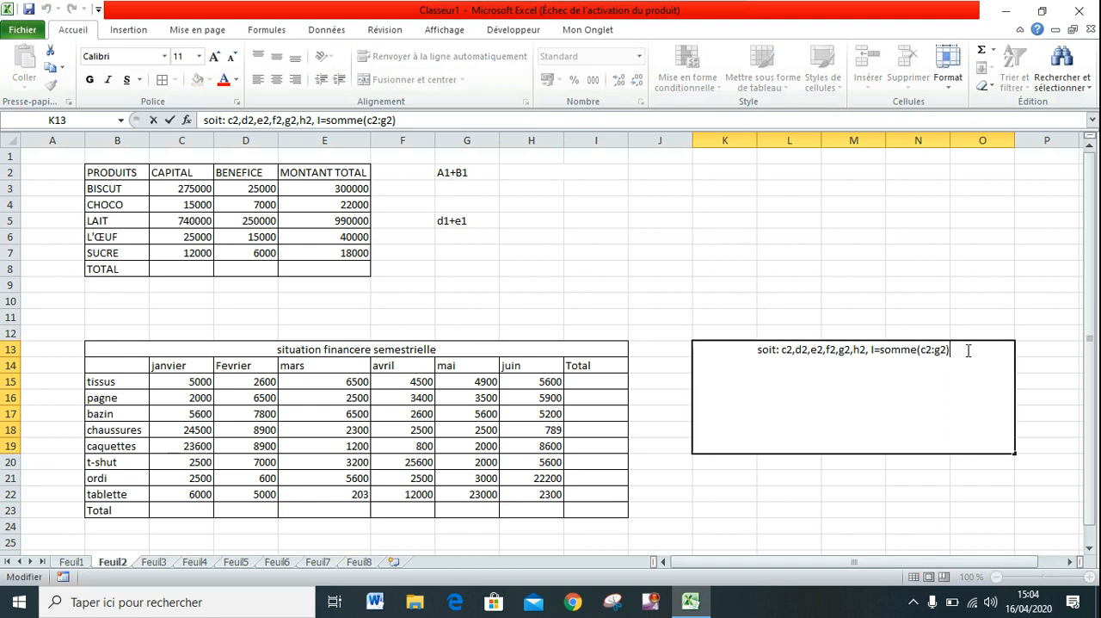
key("Return")
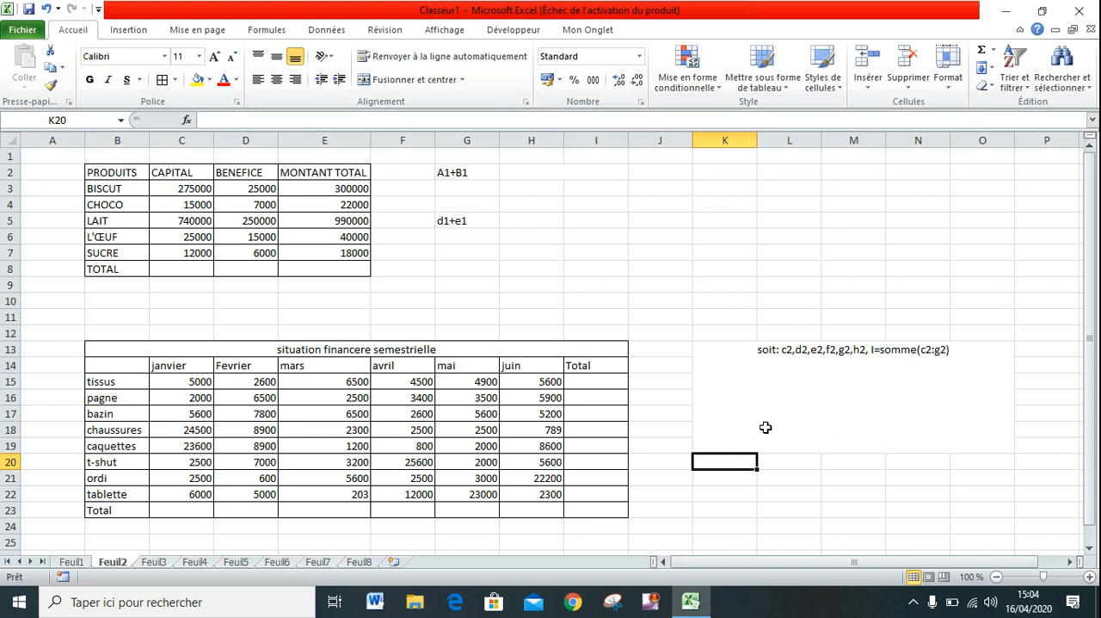
Append the actual total formula for the tissus row, "=somme(c15:h15)", to the end of the note text.
double_click(953, 350)
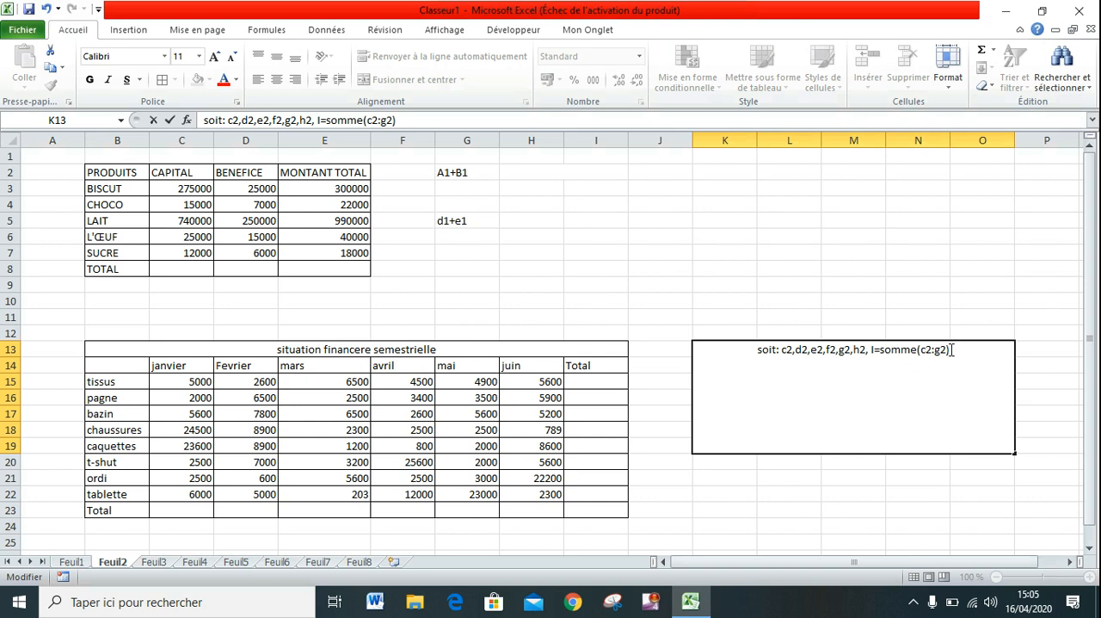
type("=")
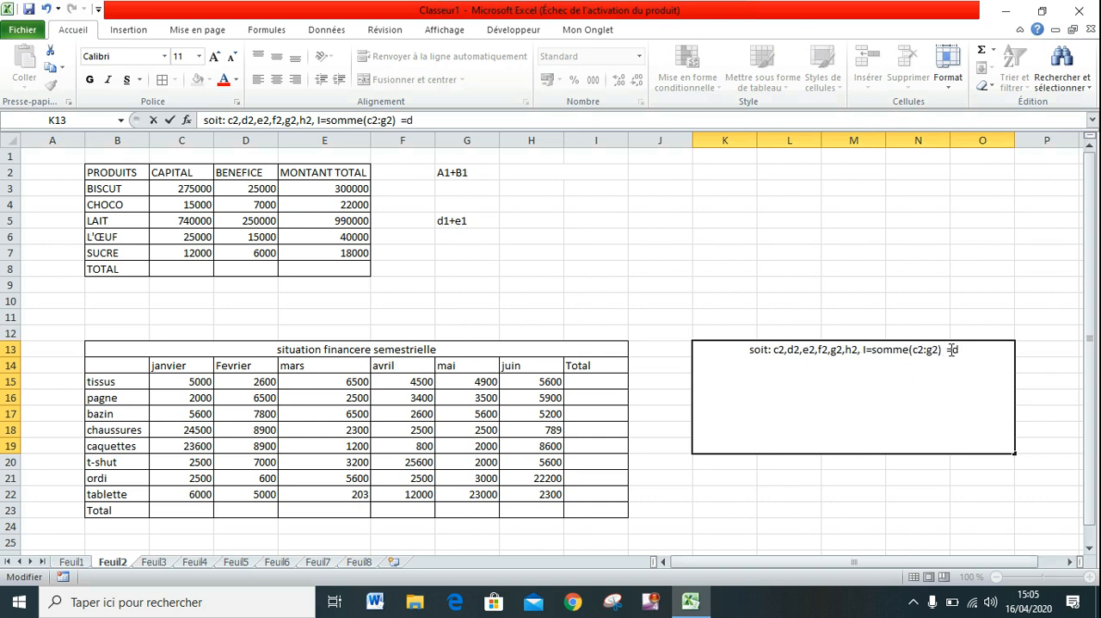
type("somme")
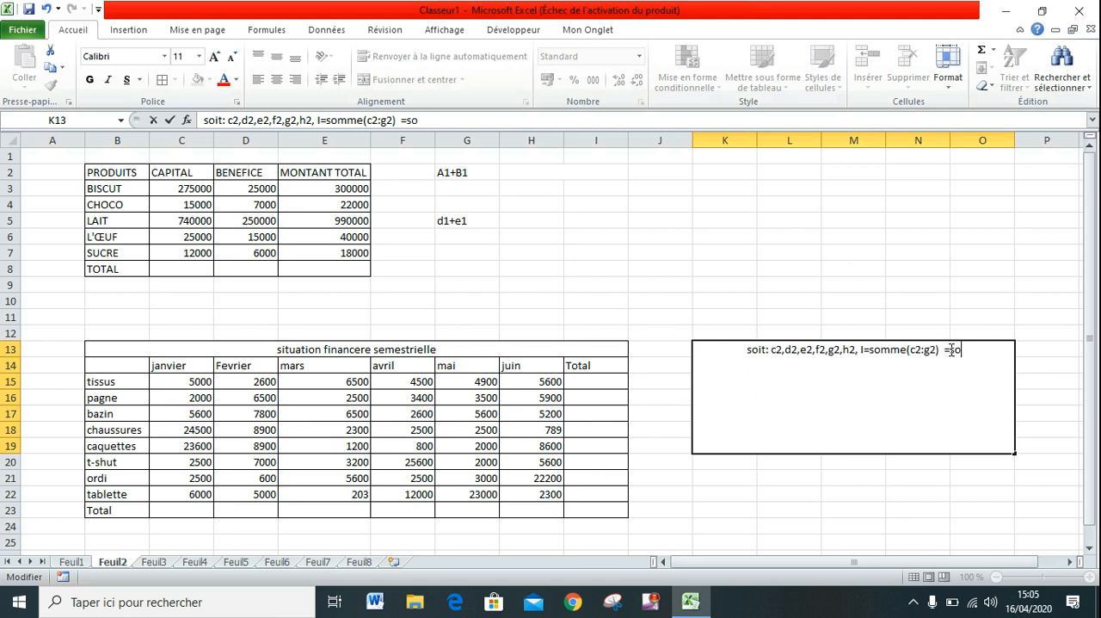
type("(")
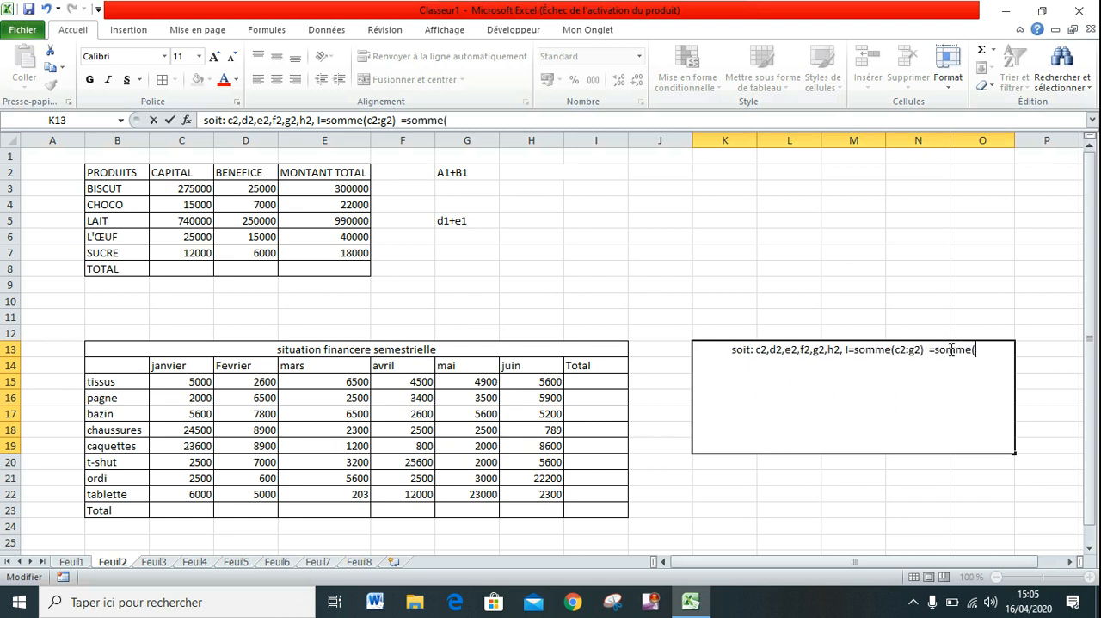
type("c15")
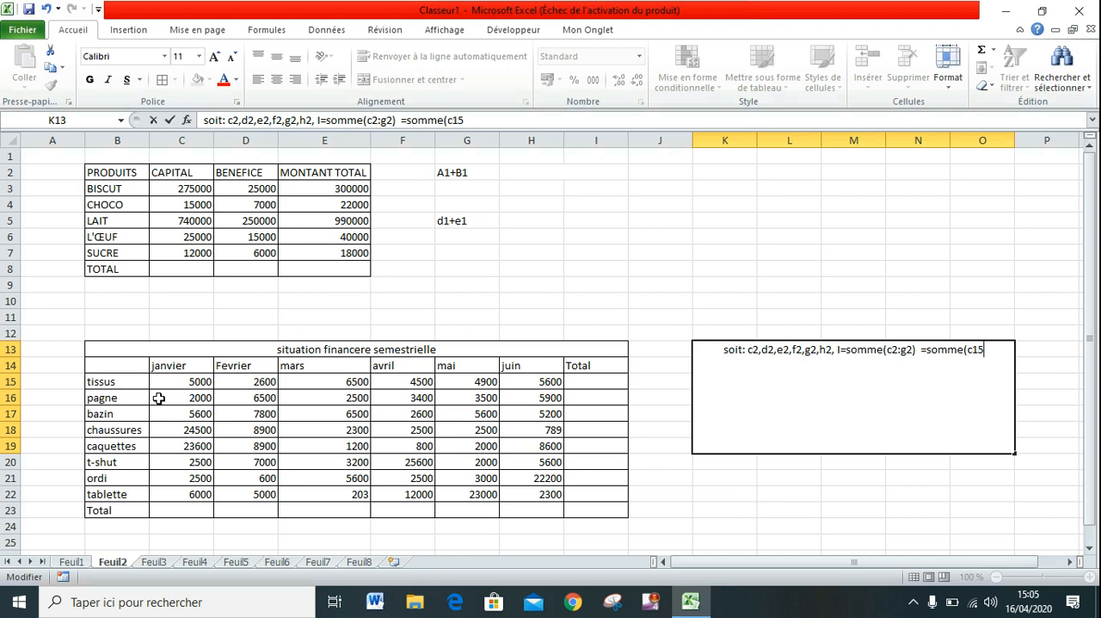
type(":")
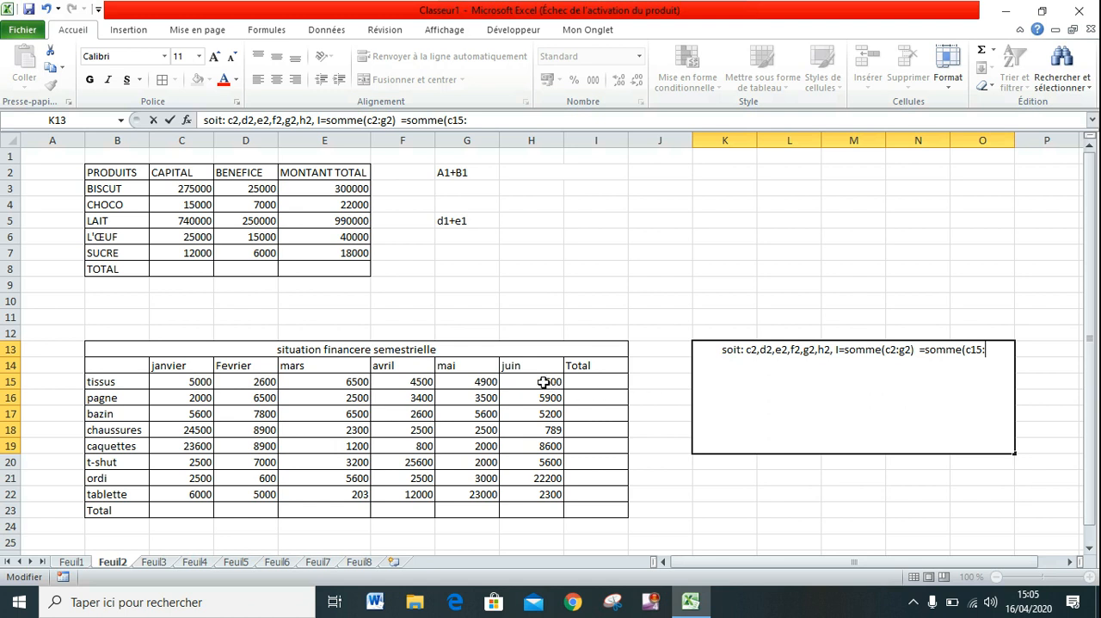
type("h15)")
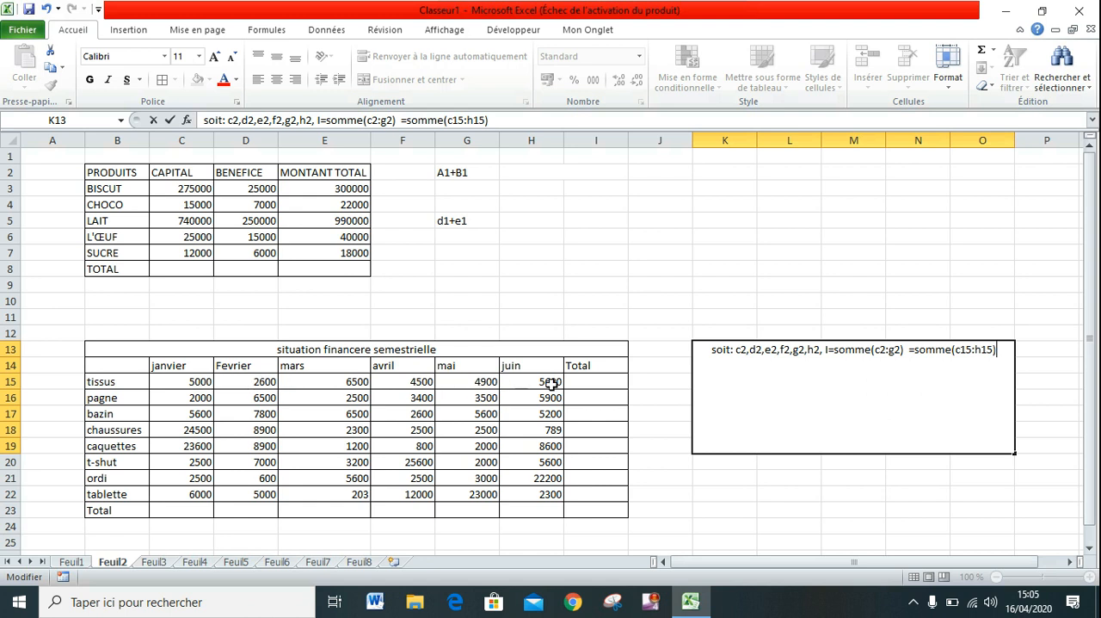
left_click(195, 379)
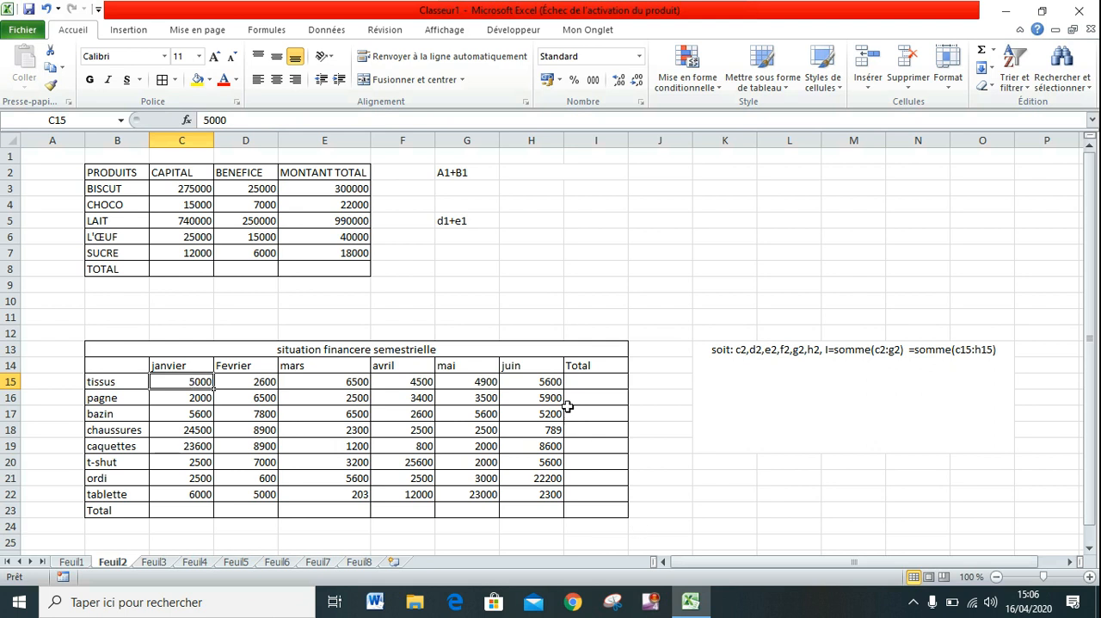
Total the tissus row in I15 with =somme(C15:H15) and fill the formula down through the tablette row, I22.
left_click(585, 385)
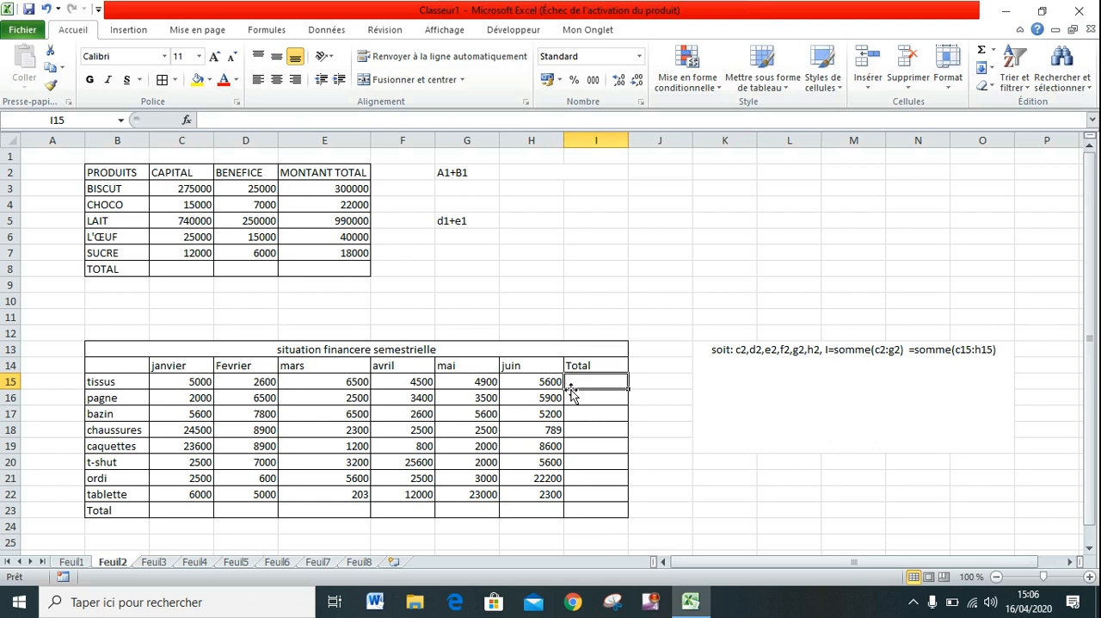
type("=")
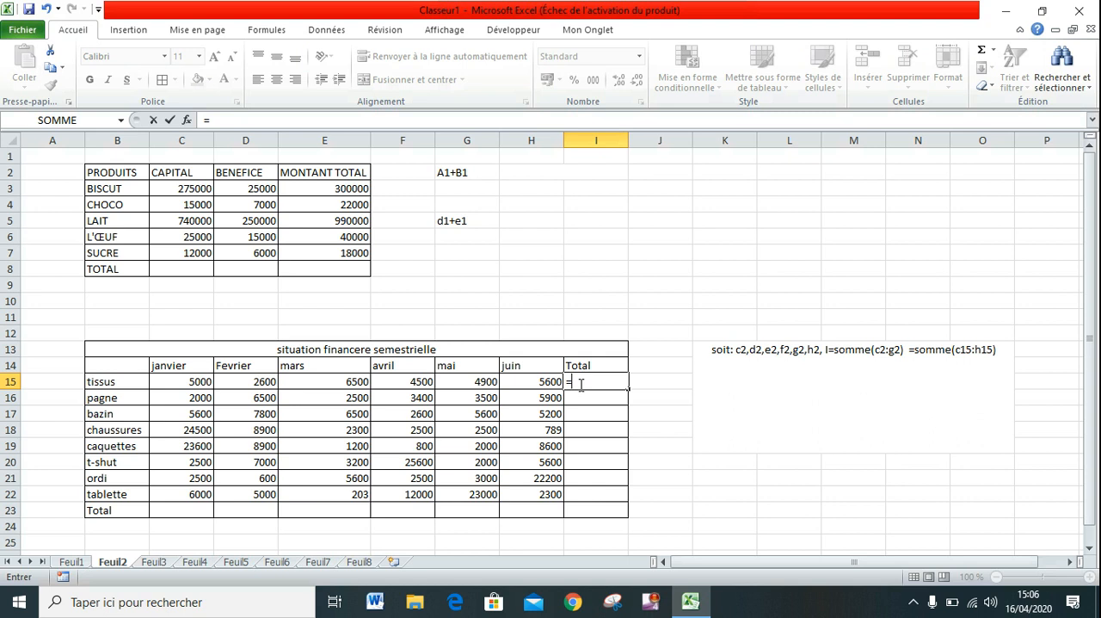
type("somme")
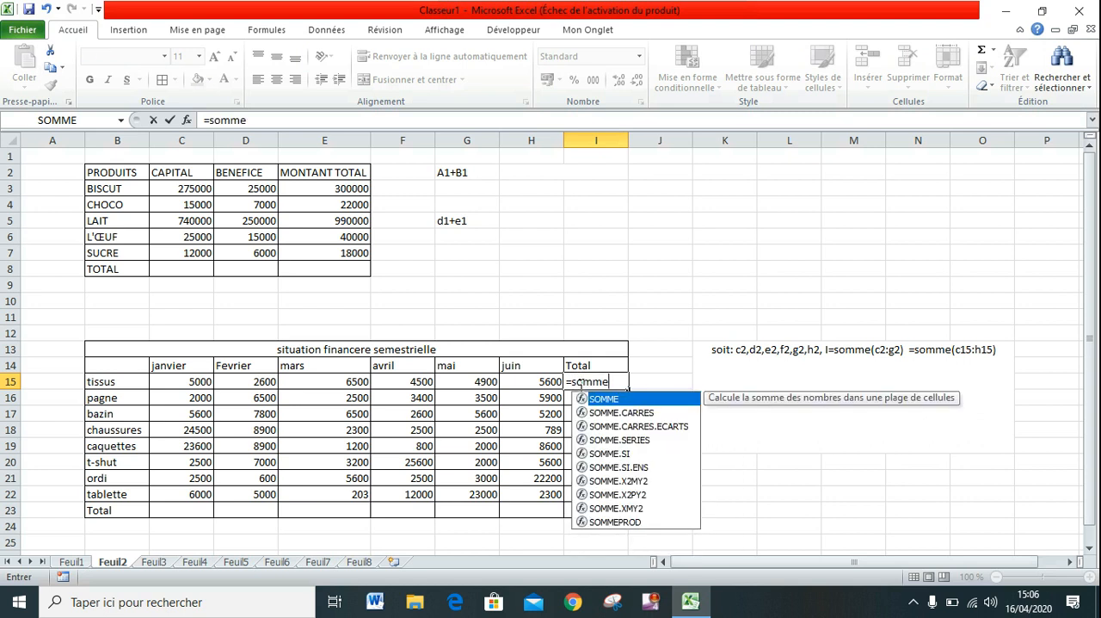
type("(")
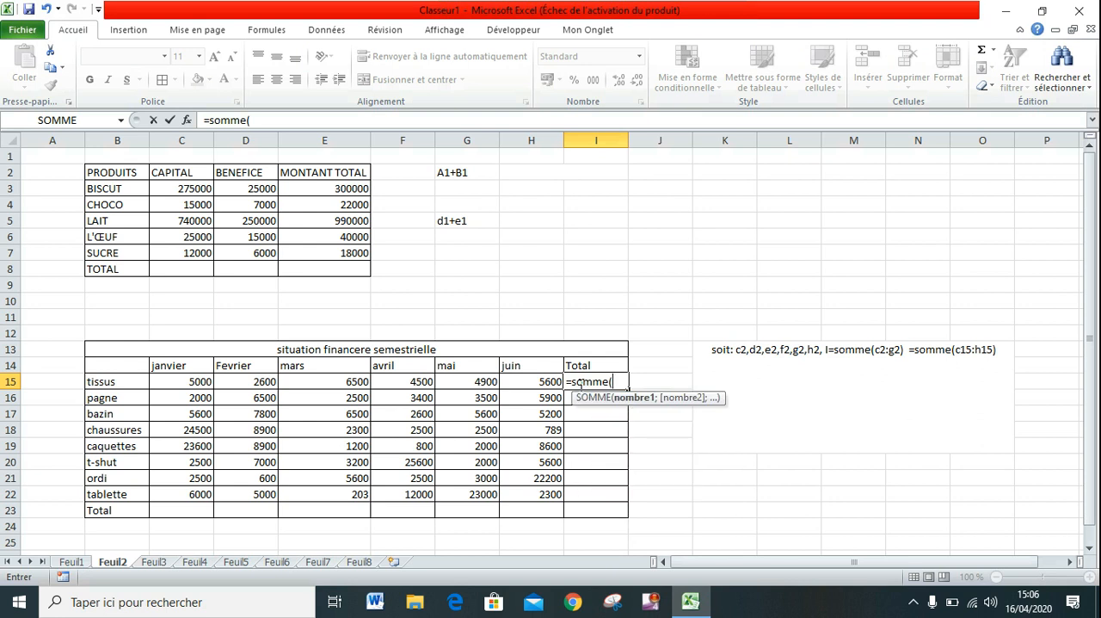
left_click(171, 382)
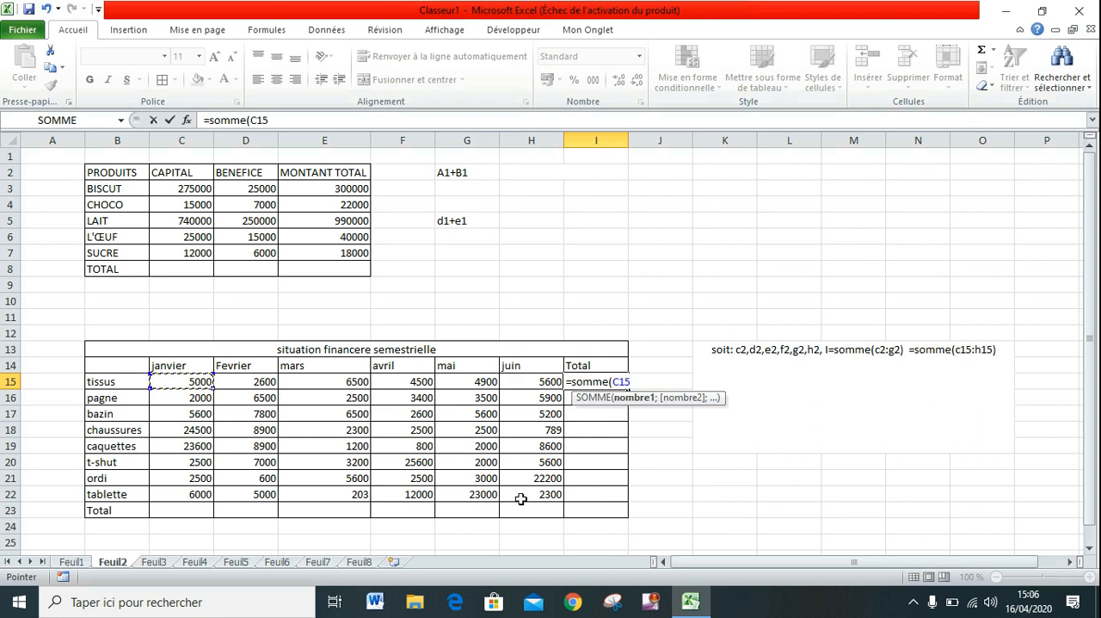
key("F8")
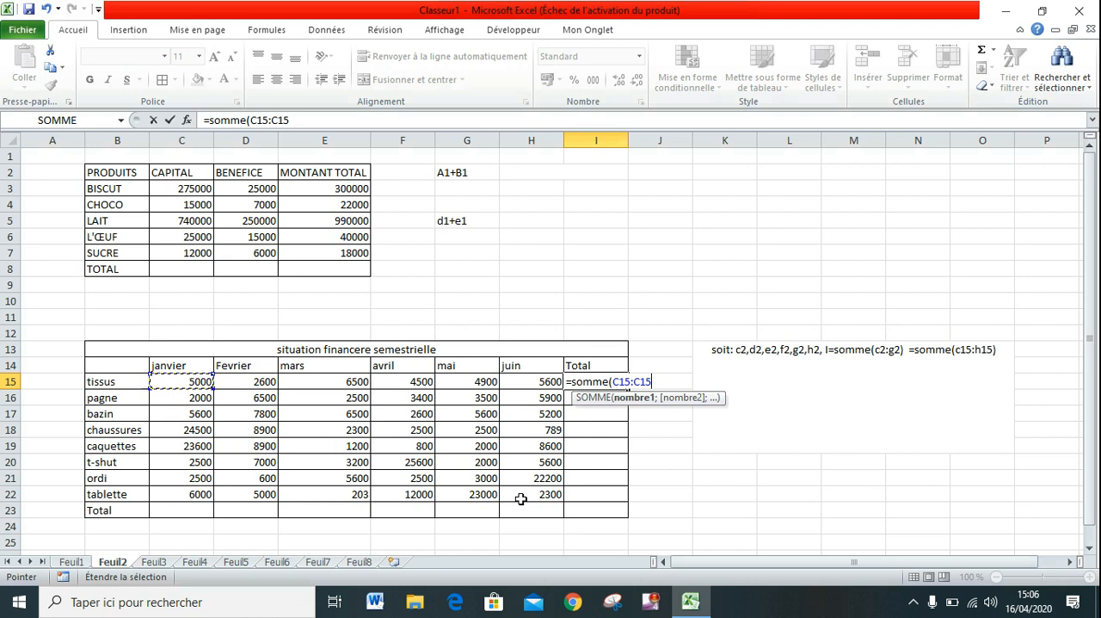
left_click(544, 385)
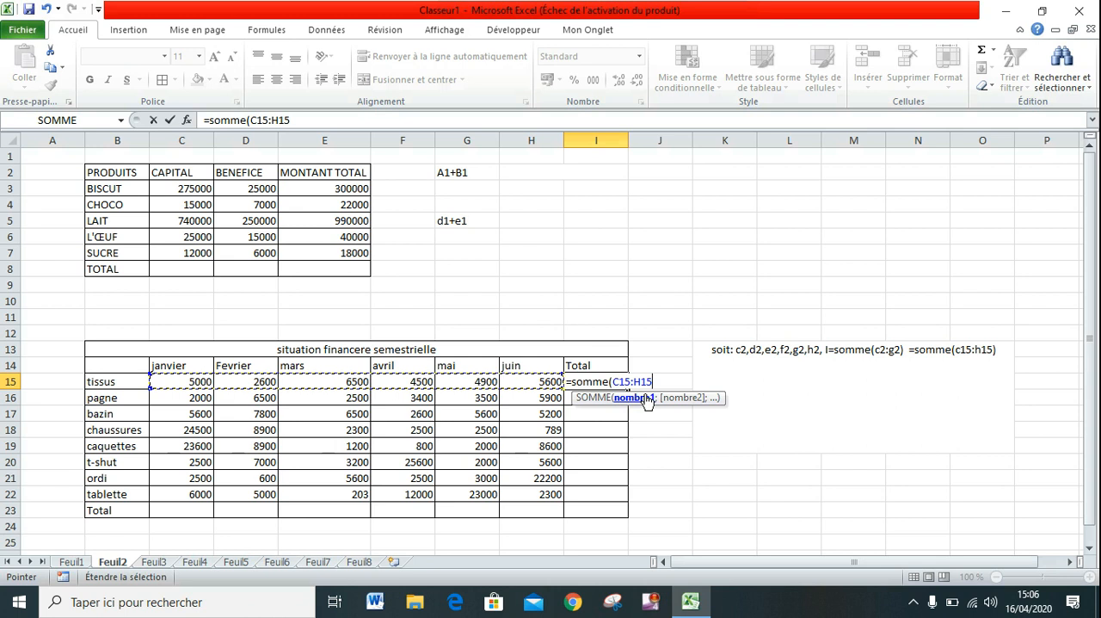
type(")")
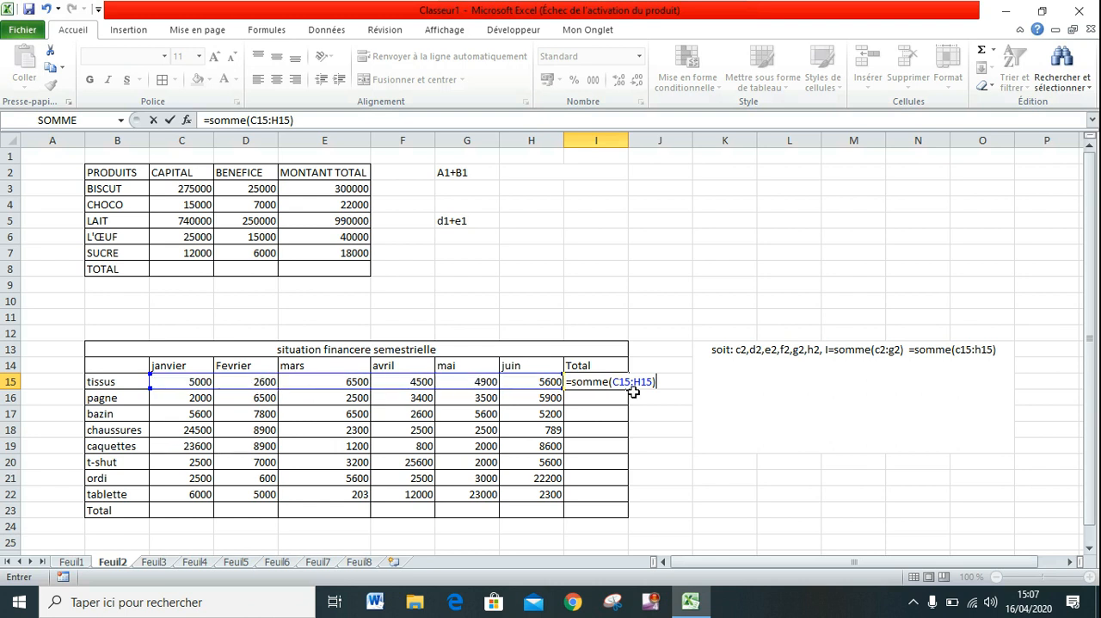
key("Return")
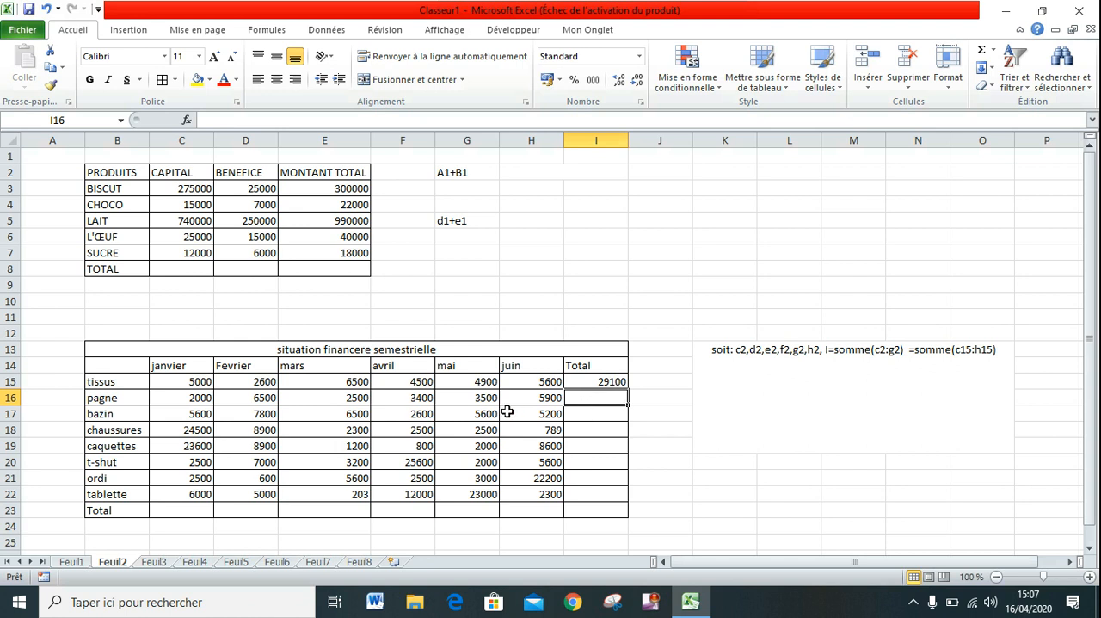
left_click(592, 382)
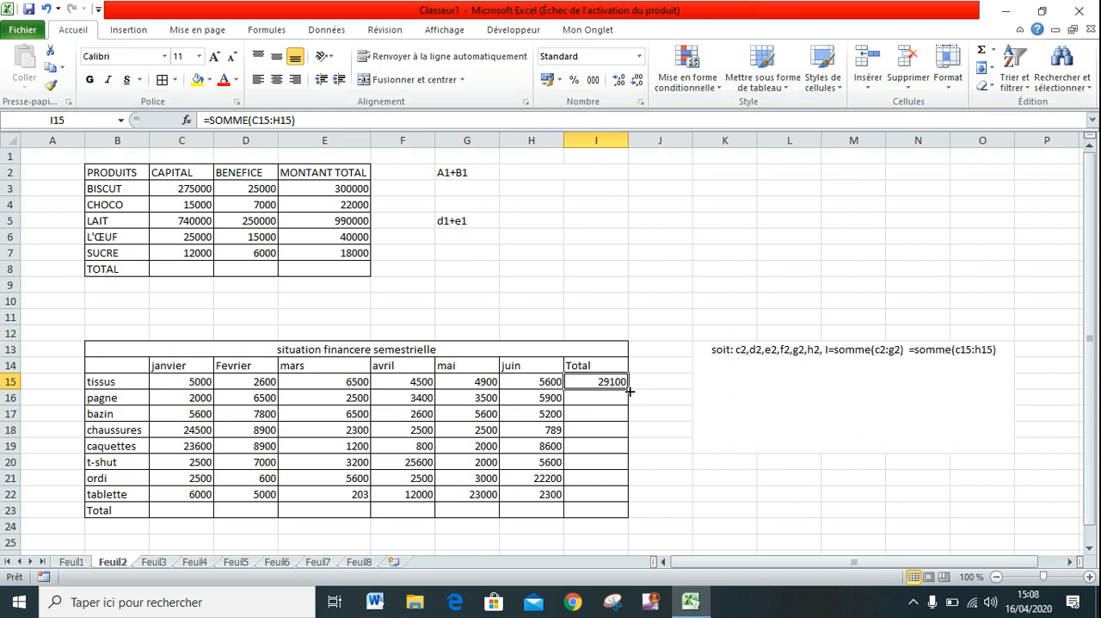
left_click_drag(630, 391, 620, 495)
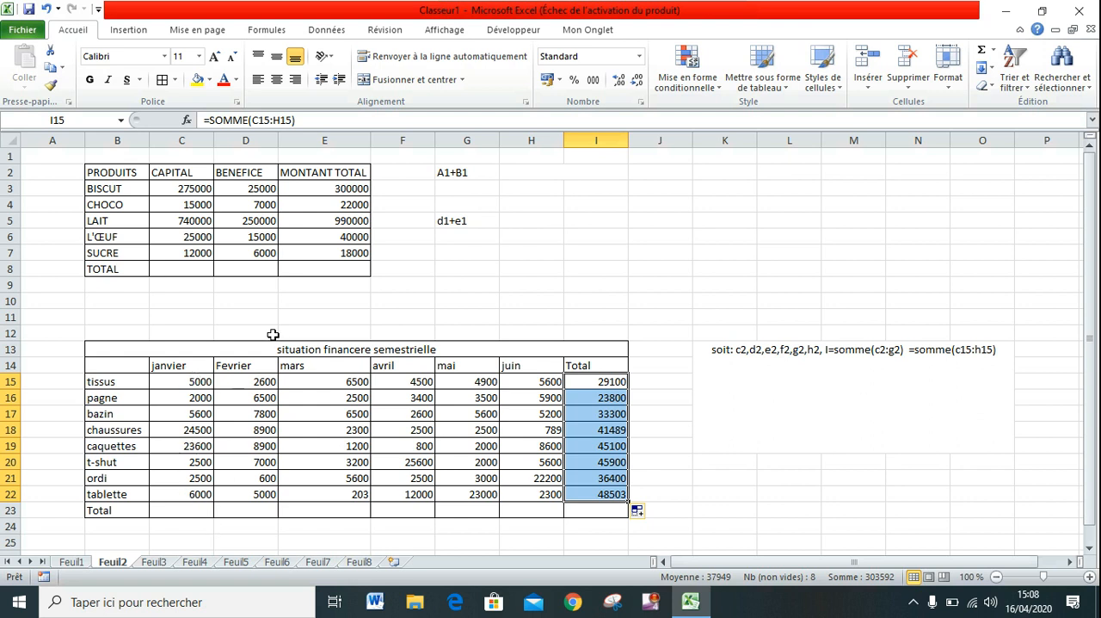
left_click(168, 512)
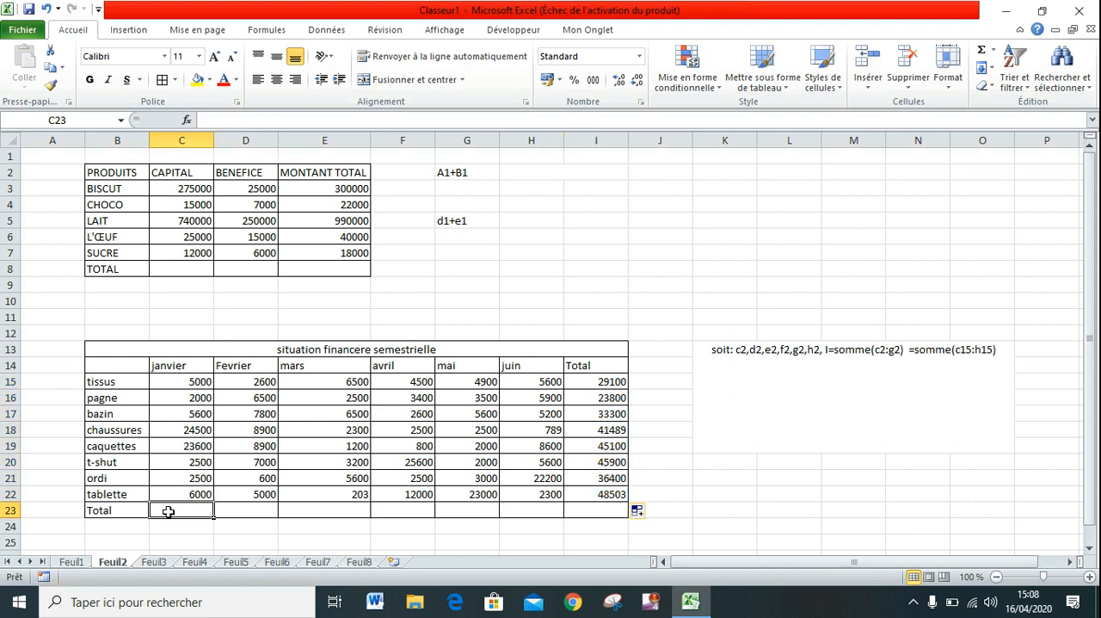
type("=somme")
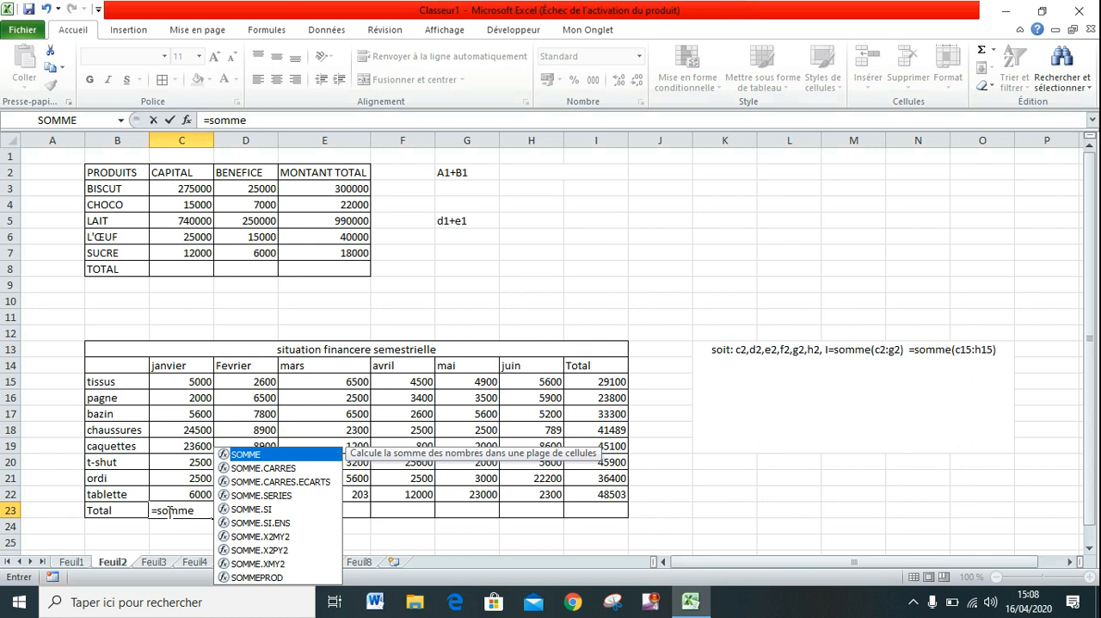
type("(")
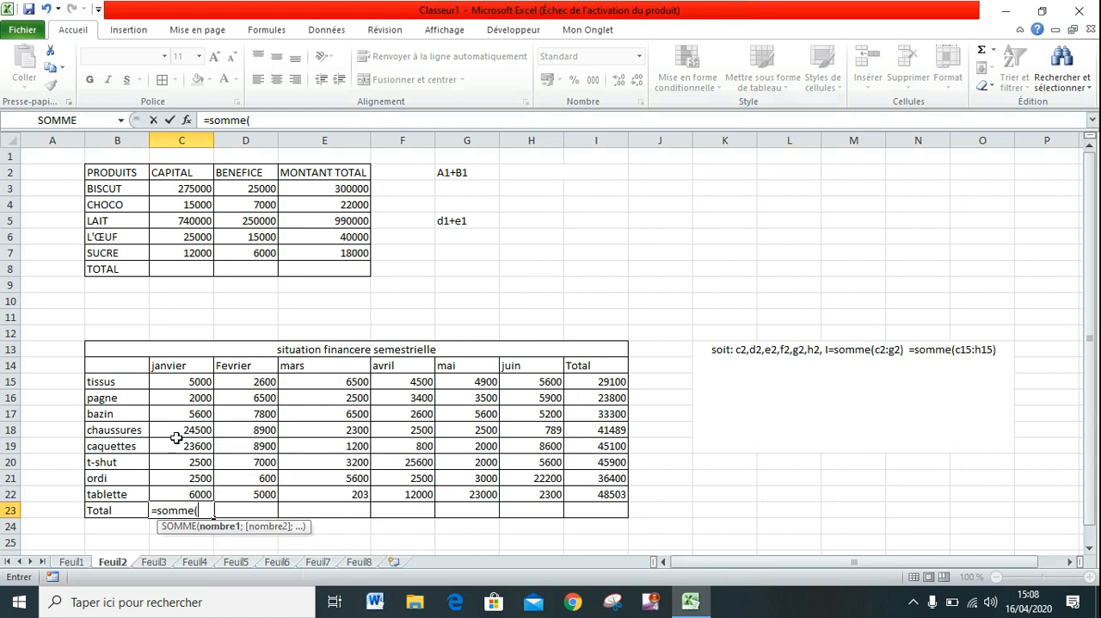
left_click(189, 381)
key("F8")
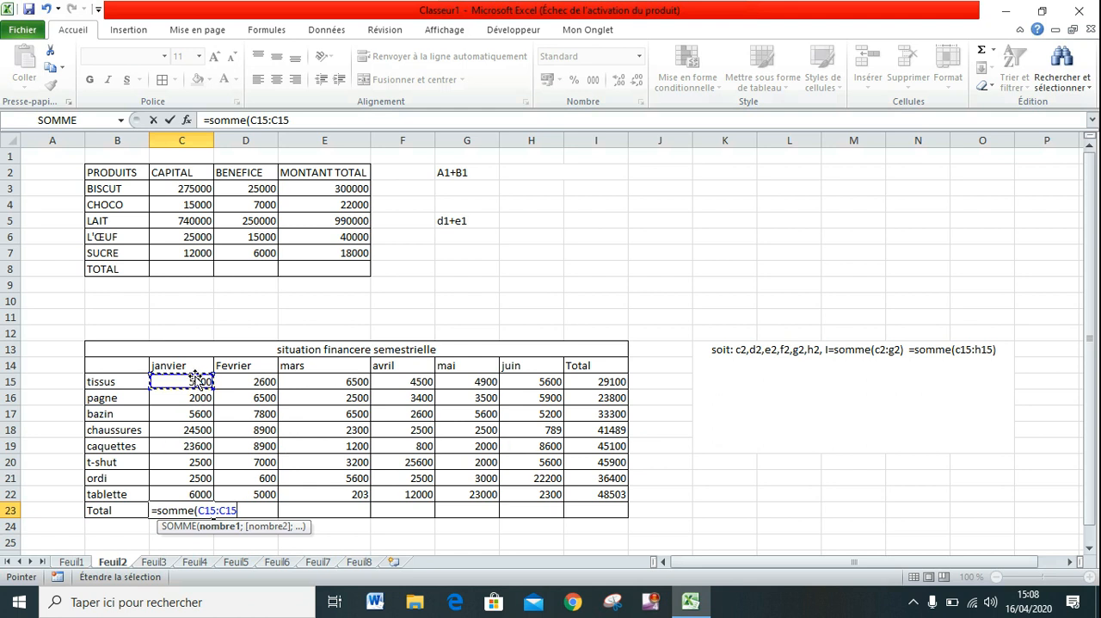
left_click(178, 495)
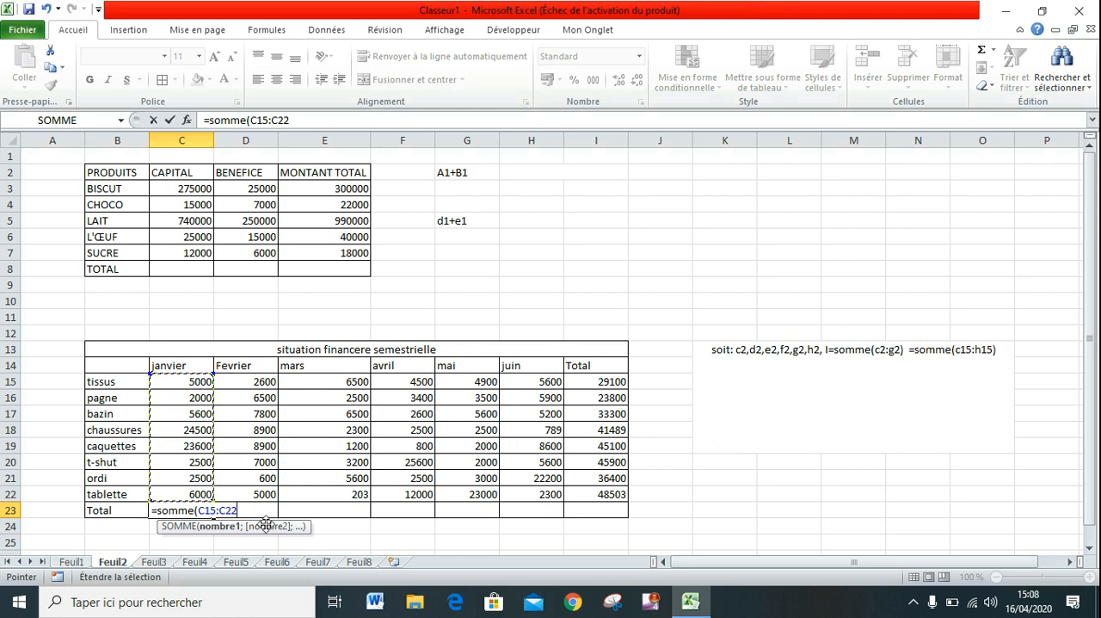
type(")")
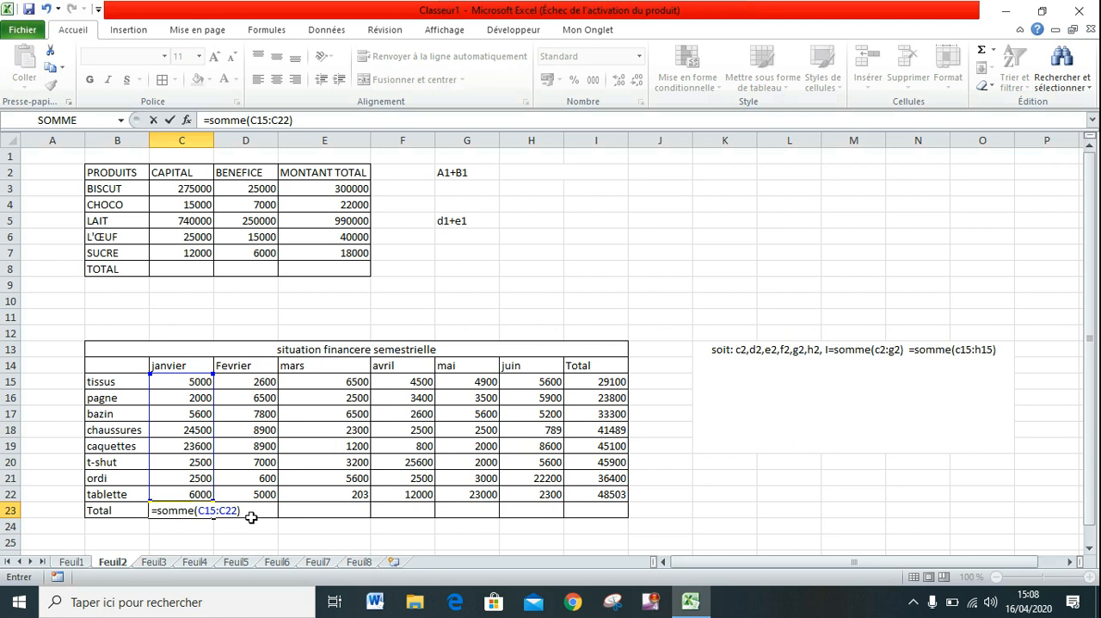
key("BackSpace")
key("BackSpace")
key("BackSpace")
key("BackSpace")
key("BackSpace")
key("BackSpace")
key("BackSpace")
key("BackSpace")
key("BackSpace")
key("BackSpace")
key("BackSpace")
key("BackSpace")
key("BackSpace")
key("BackSpace")
key("BackSpace")
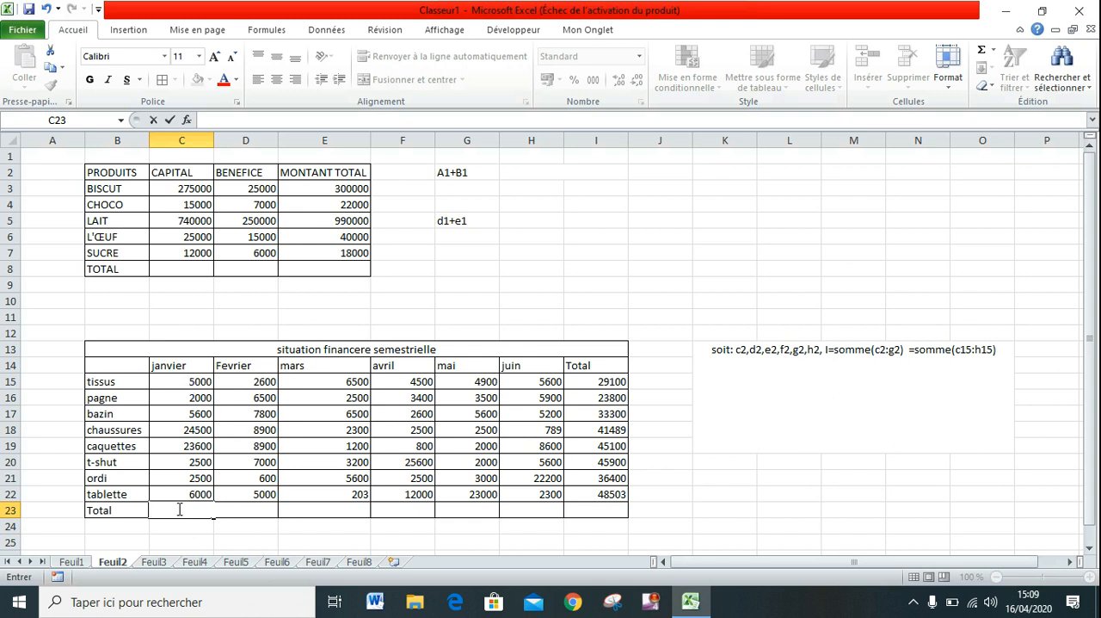
Enter the formula =somme(C15:C22) in the Total row's janvier cell, C23.
type("=")
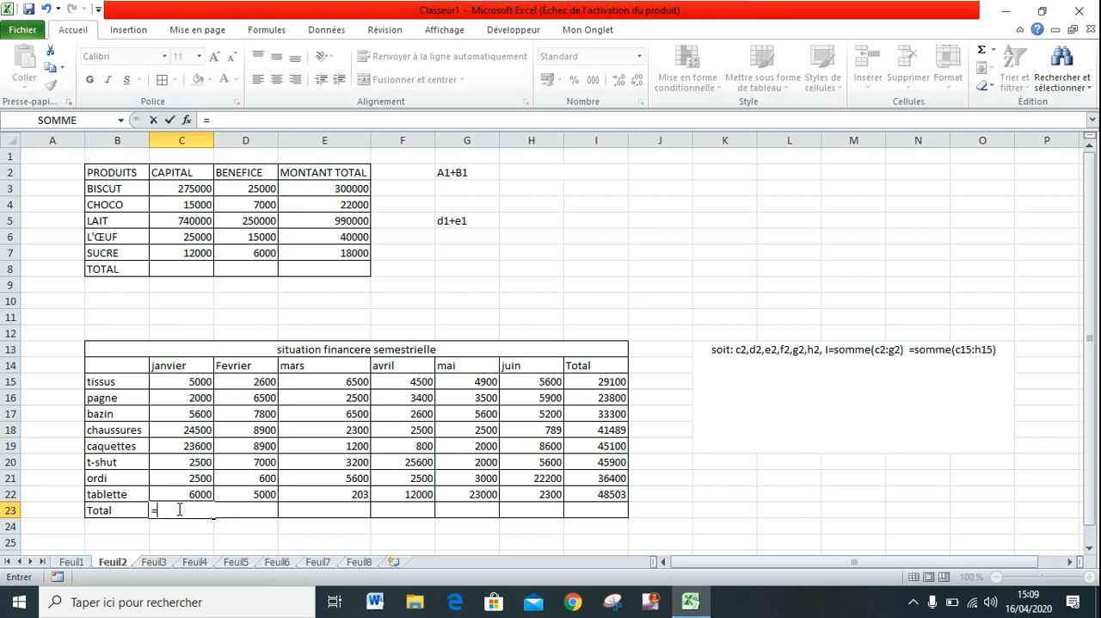
type("somm")
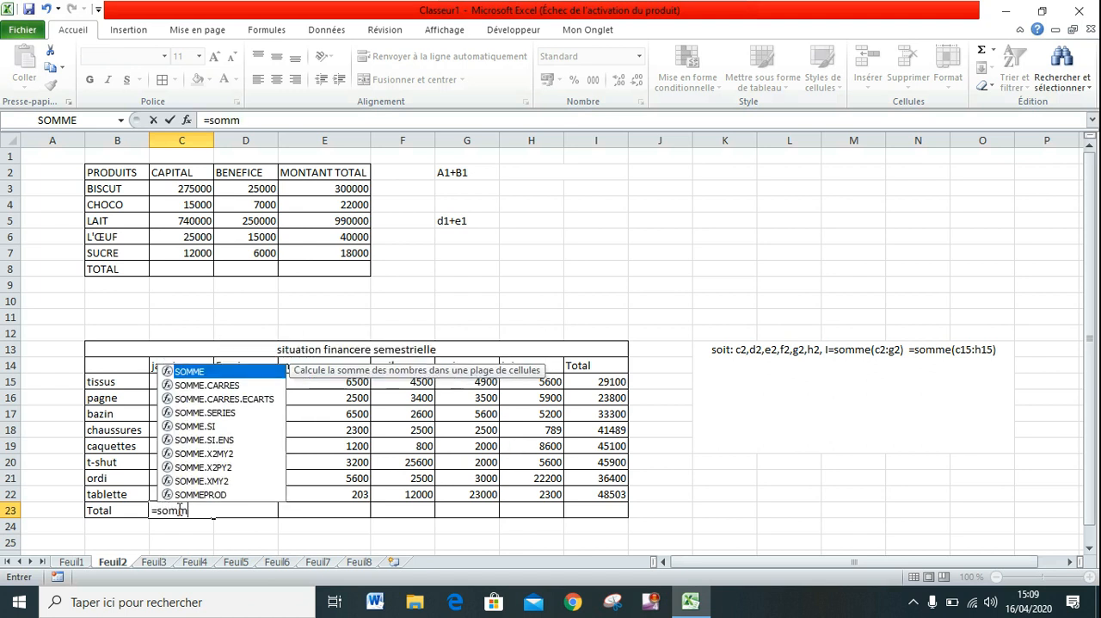
type("e(")
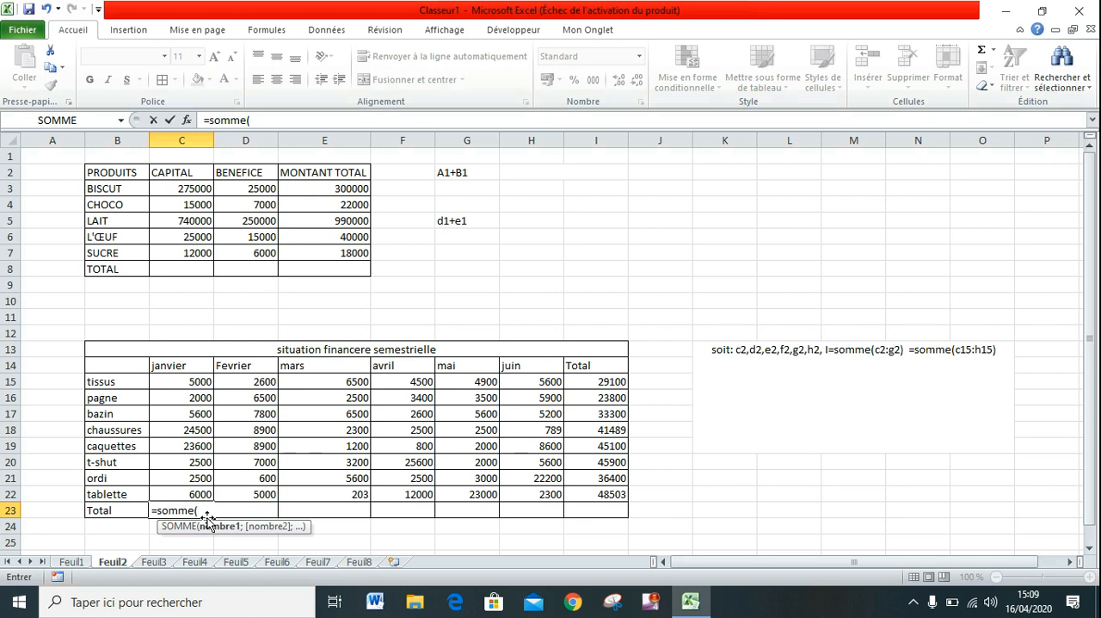
left_click(185, 383)
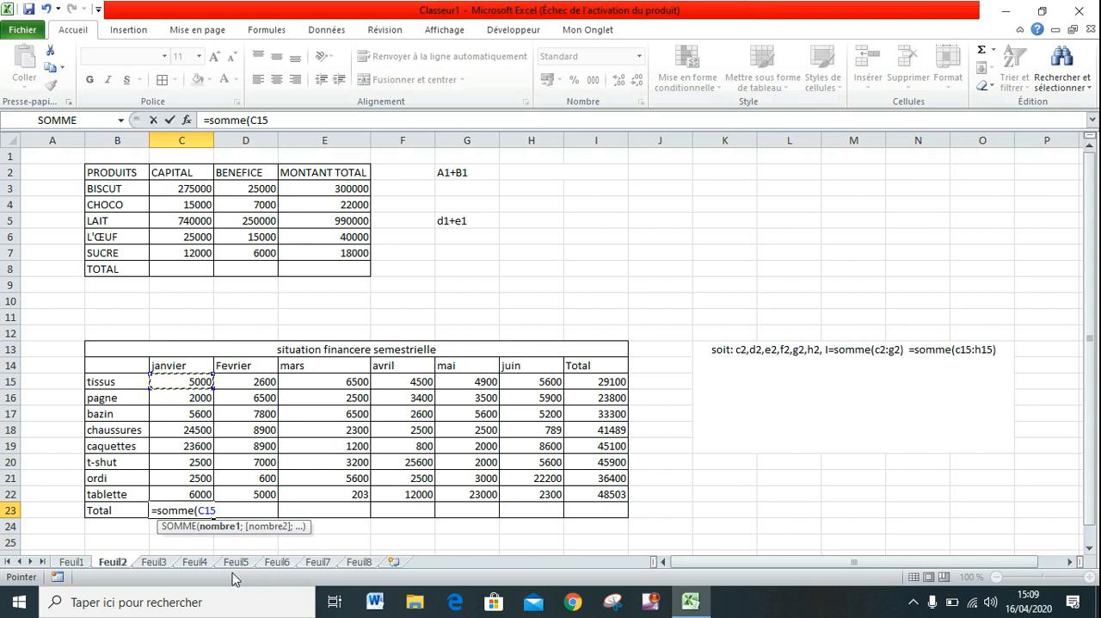
key("F8")
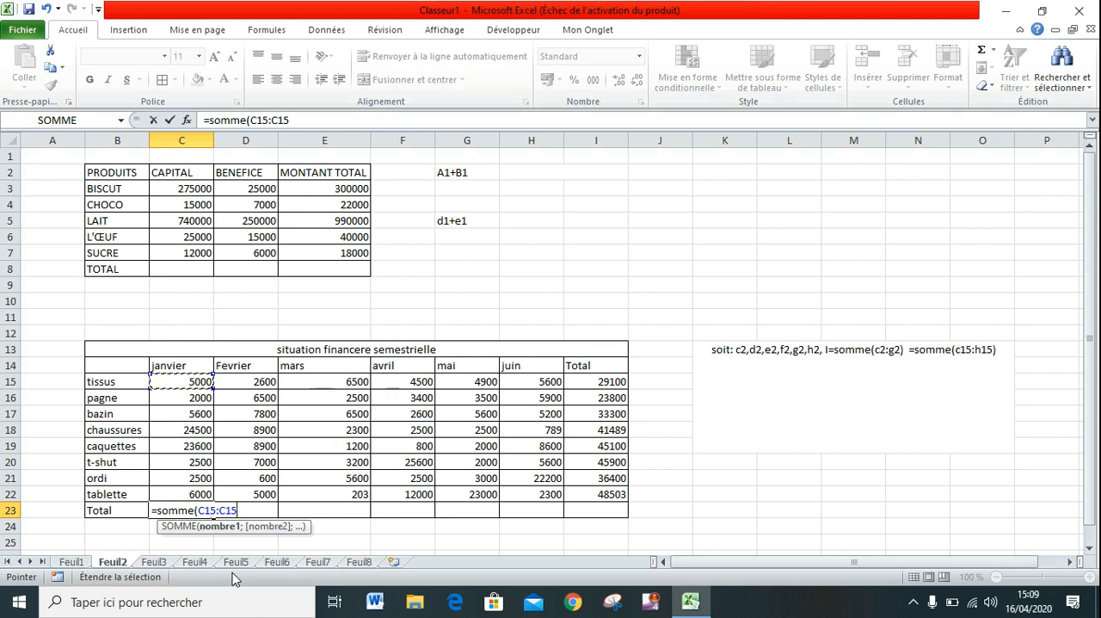
left_click(176, 493, "shift")
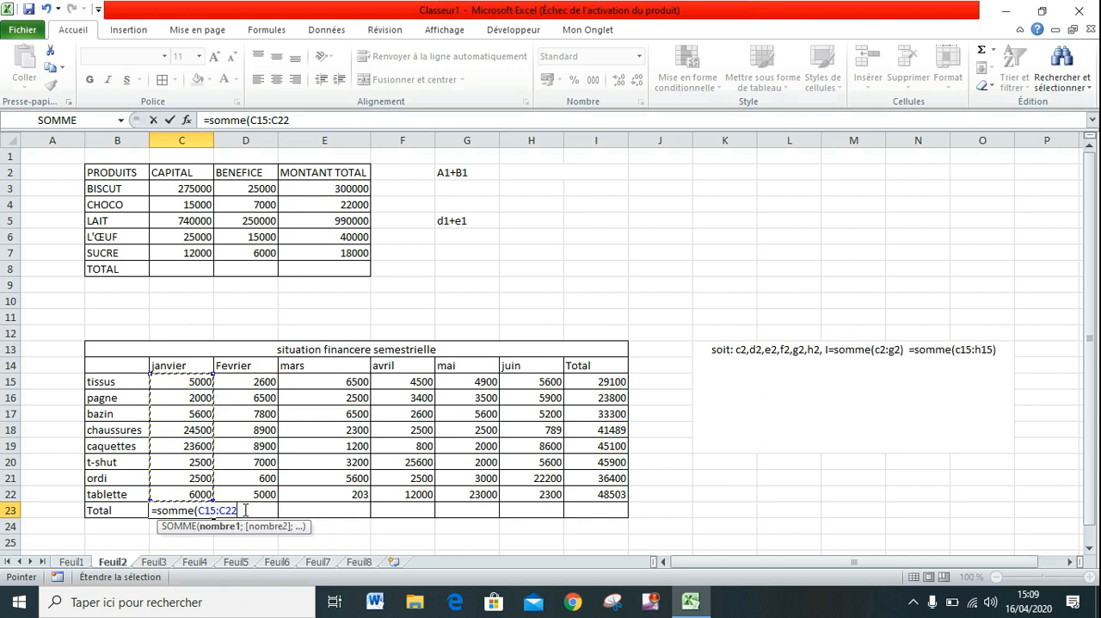
type(")")
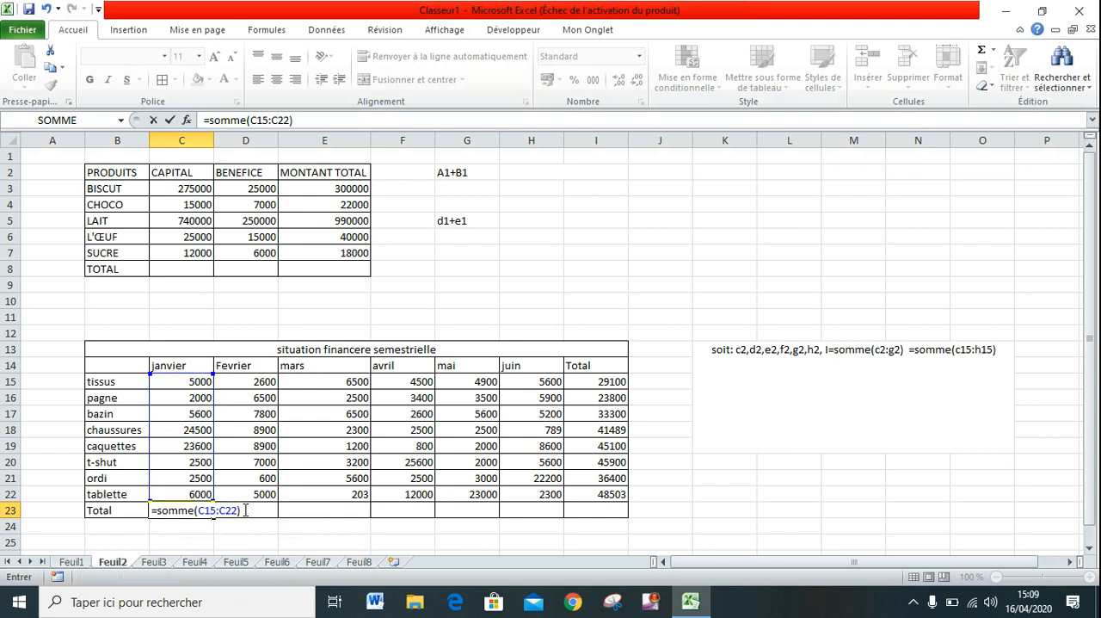
key("Return")
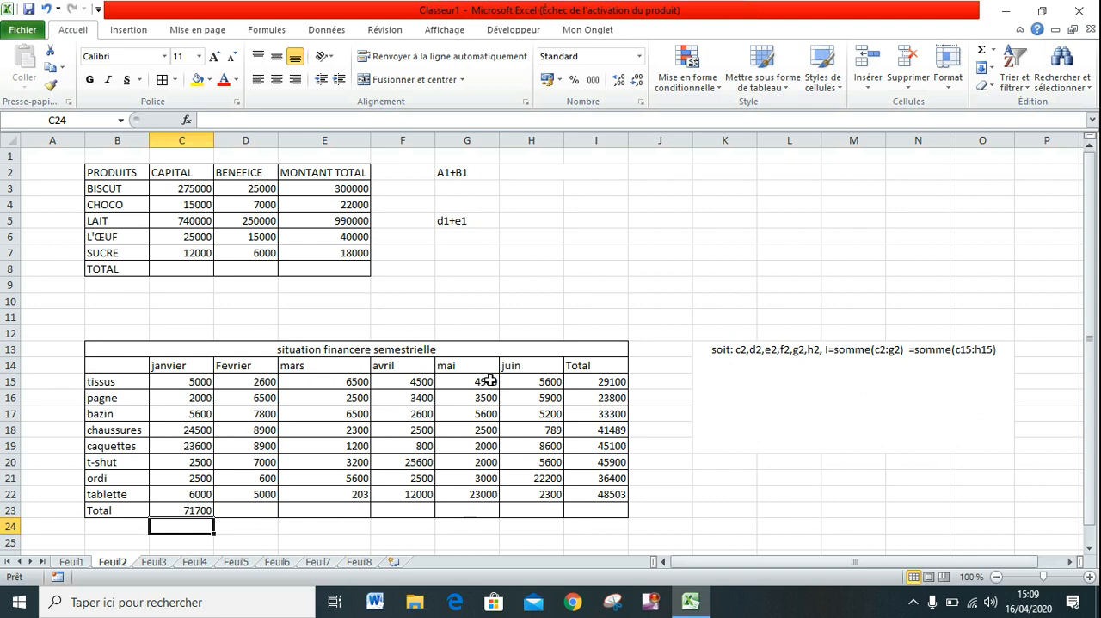
Fill the janvier total formula from C23 across the Total row to I23.
left_click(252, 402)
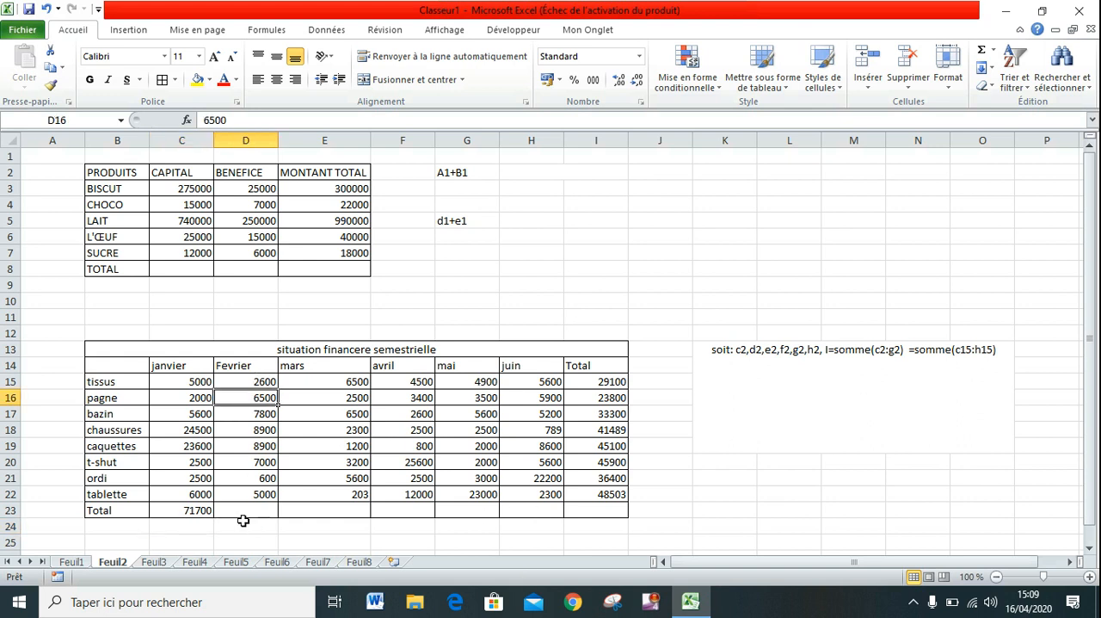
left_click(196, 509)
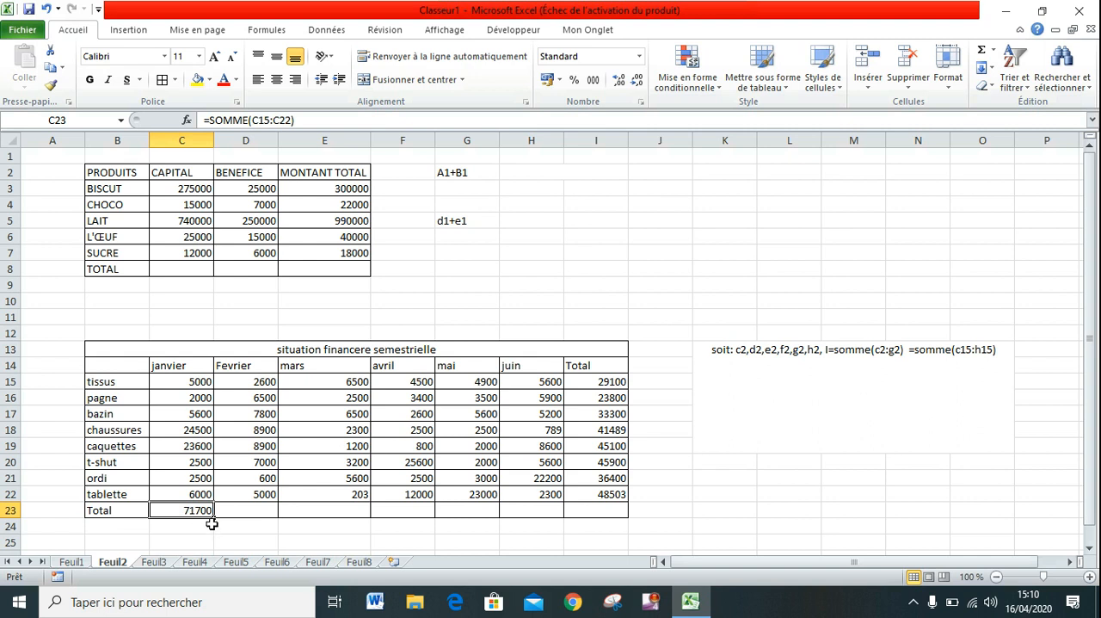
left_click_drag(214, 520, 619, 516)
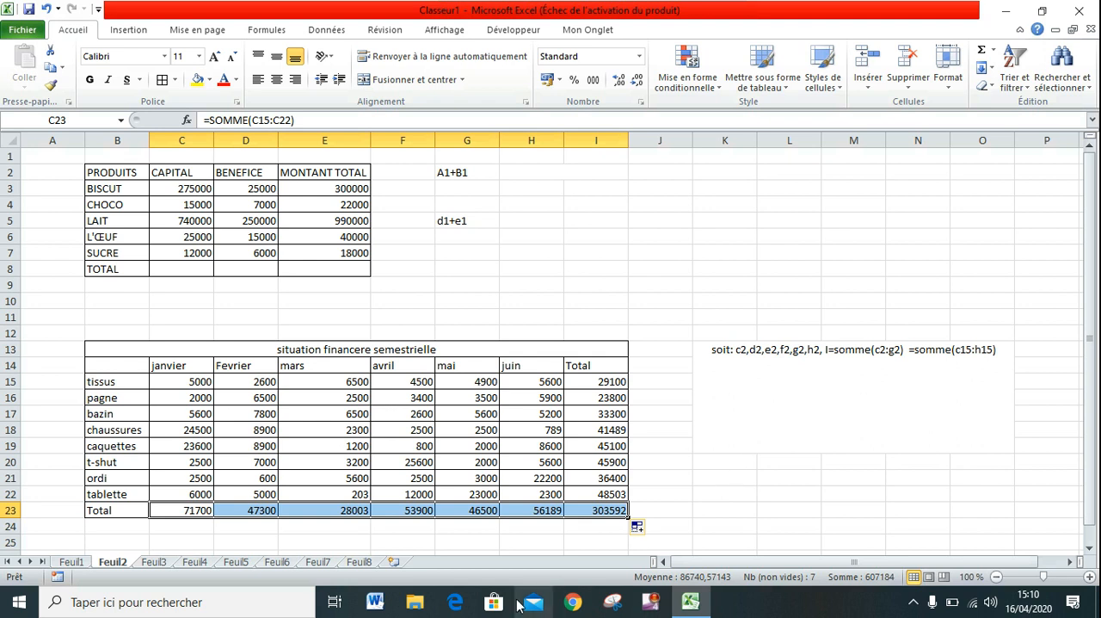
Switch to Word, dismiss the activation assistant, and write the general formula "=somme(c1 :cn)" in the blank document.
left_click(375, 601)
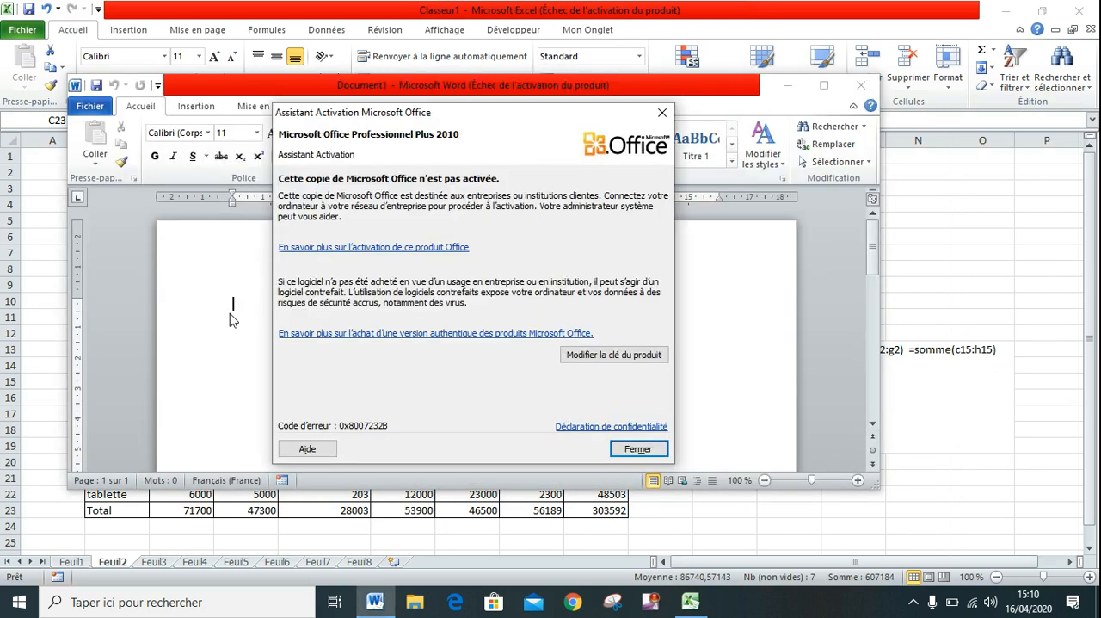
left_click(637, 450)
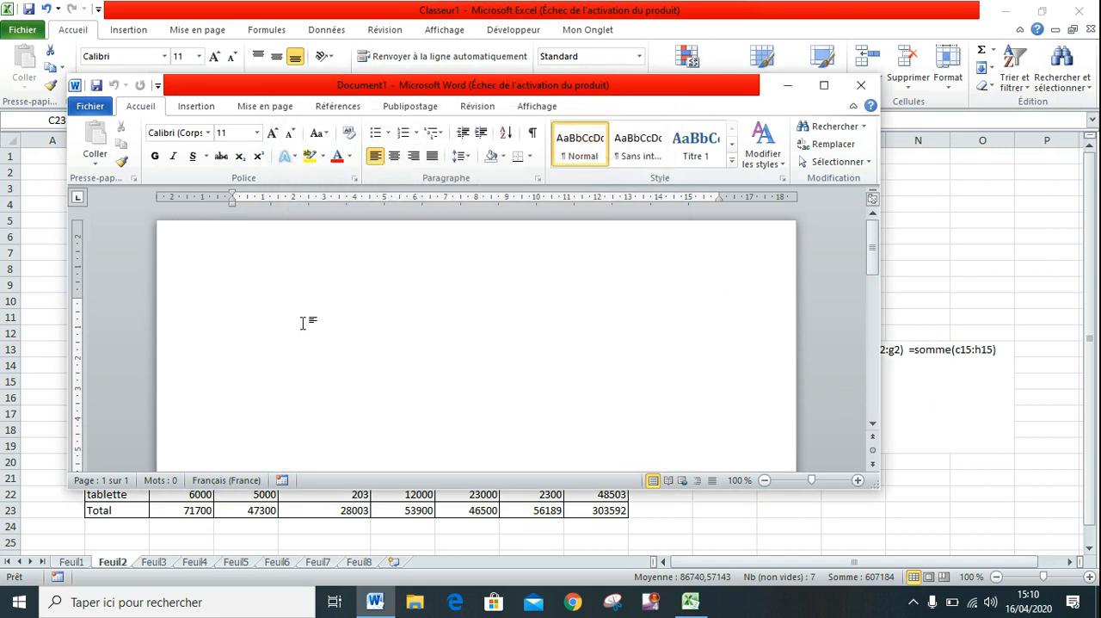
type("=somme")
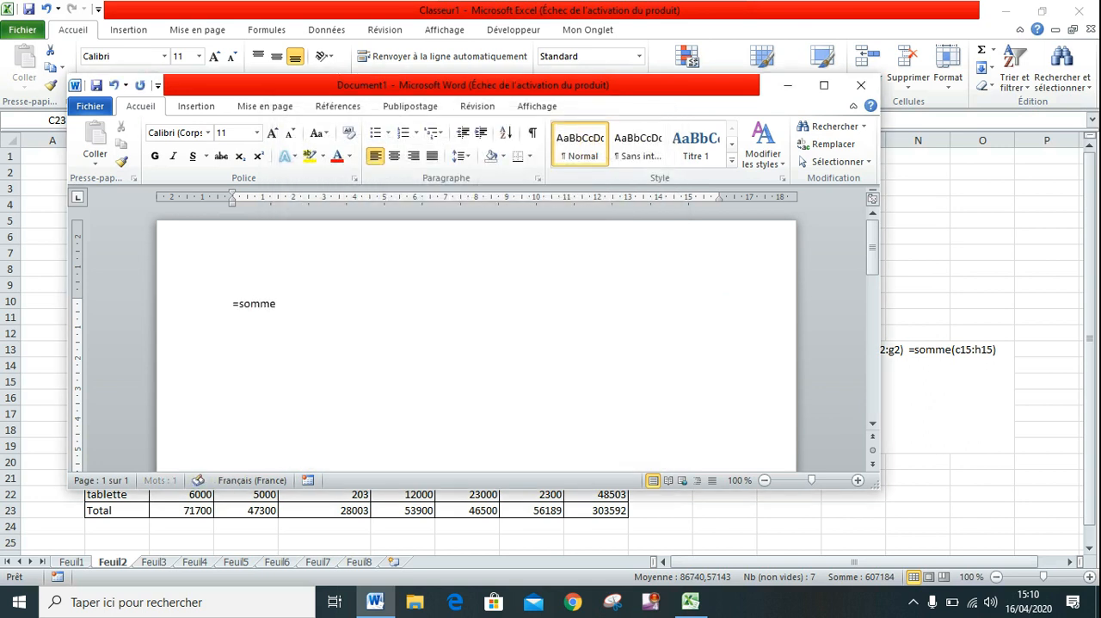
type("(")
type("c1 ")
type(":cn")
type(")")
Change the cell references in the document's formula so that it reads "=somme(a1 :g1)".
left_click(309, 305)
key("BackSpace")
type("10")
key("BackSpace")
key("BackSpace")
key("BackSpace")
key("BackSpace")
left_click(292, 304)
key("BackSpace")
key("BackSpace")
key("BackSpace")
type("a1 :")
type("g1")
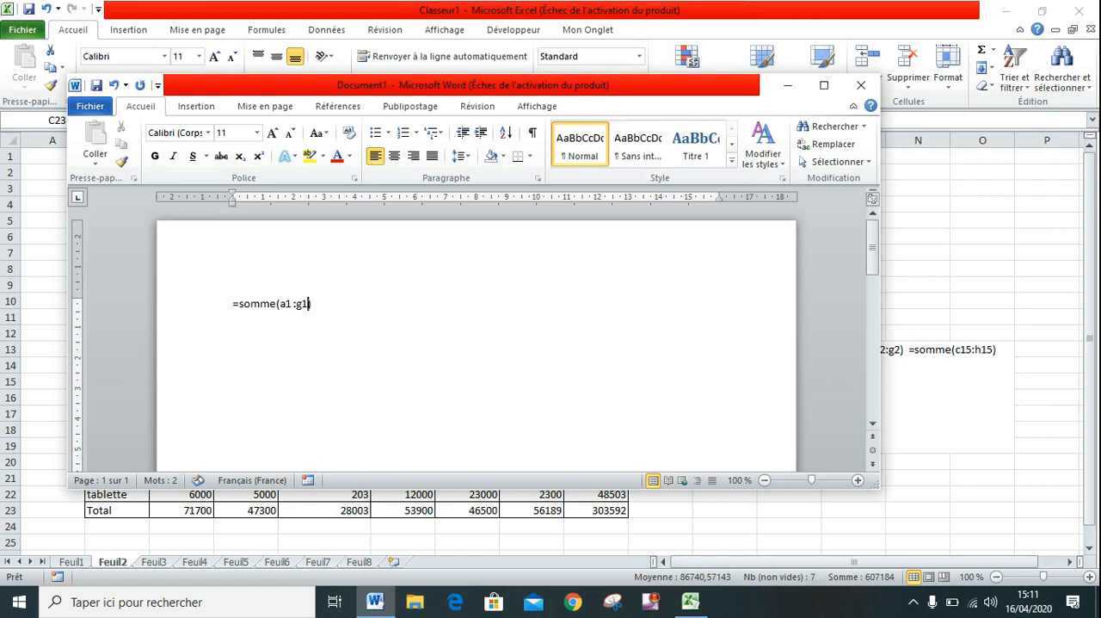